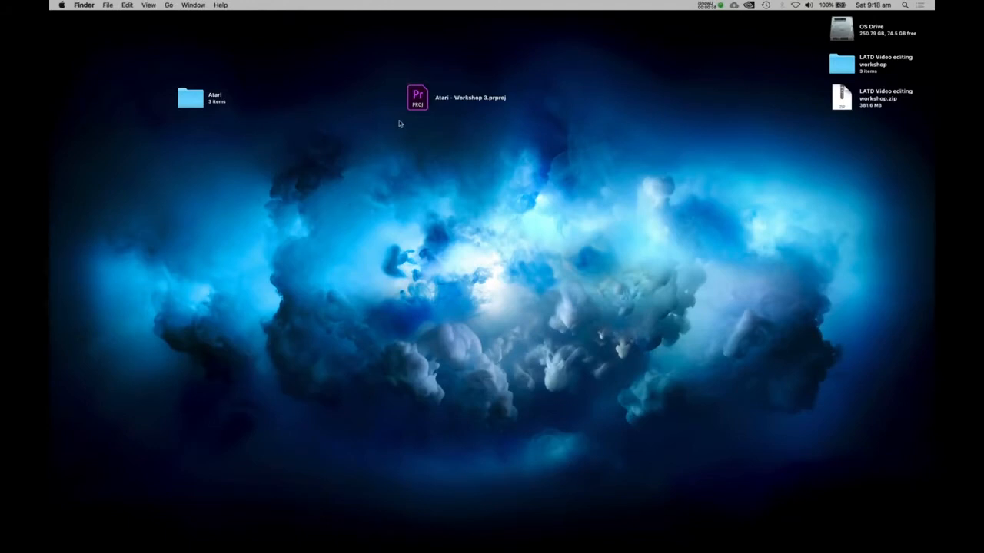
Step: Open the project file Atari - Workshop 3.prproj and make its Atari Interview Raw timeline active
left_click(453, 98)
double_click(416, 98)
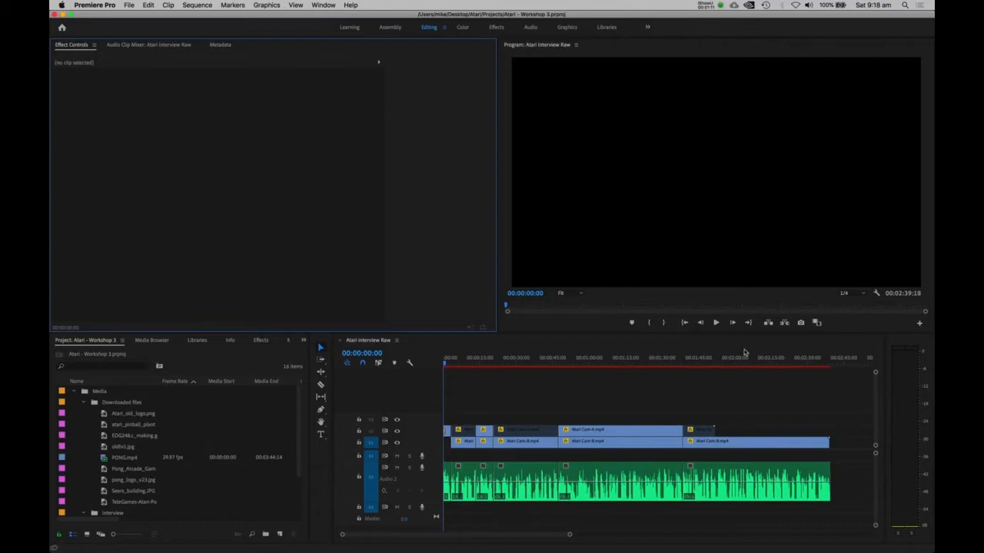
left_click(712, 430)
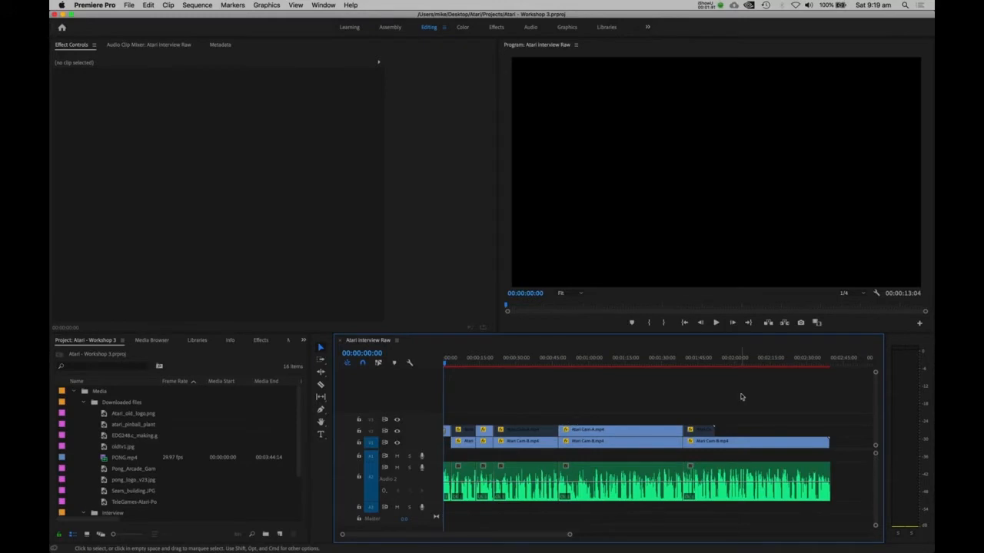
Step: Cut the last Atari Cam-B.mp4 clip and its linked audio at 00:02:04:23
left_click(734, 361)
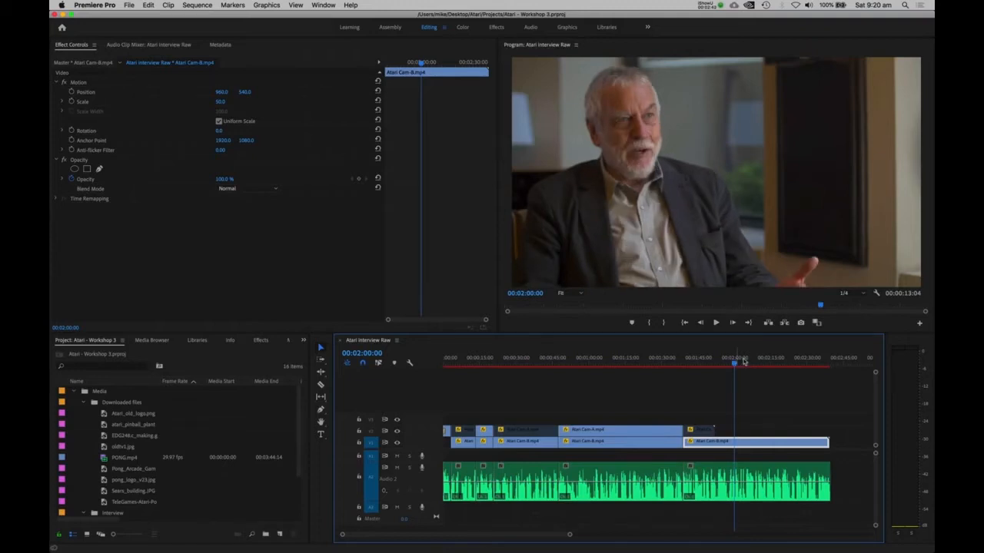
key("2")
key("2")
left_click(742, 361)
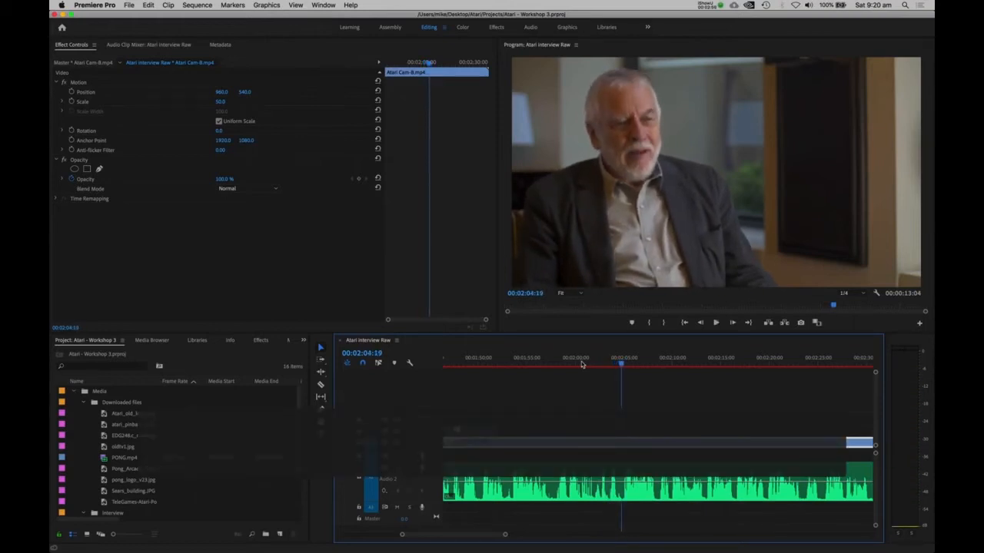
left_click_drag(617, 363, 667, 485)
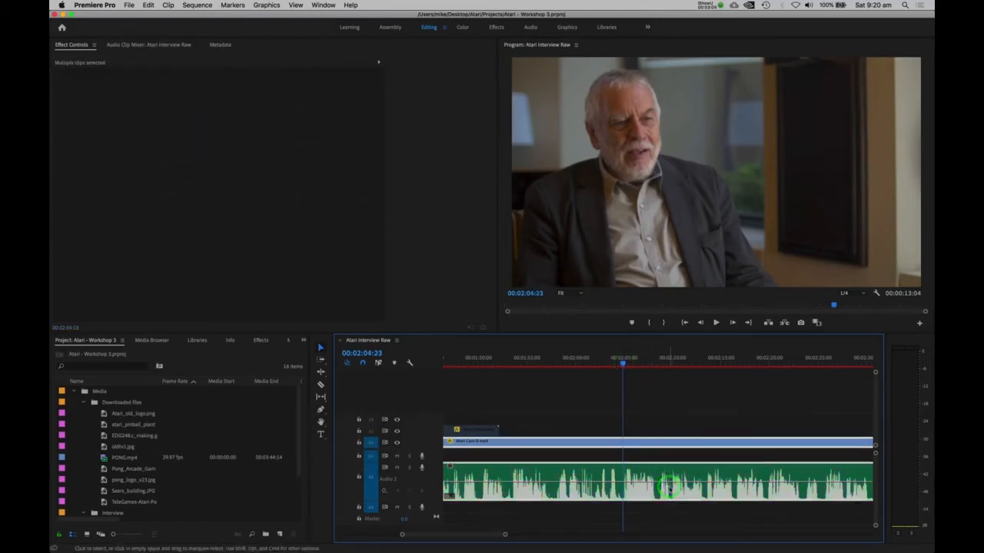
key("=")
key("super+k")
Step: Cut the clip again at 00:02:03:13 and ripple delete the short segment between the two cuts
left_click_drag(649, 364, 631, 362)
left_click(638, 484)
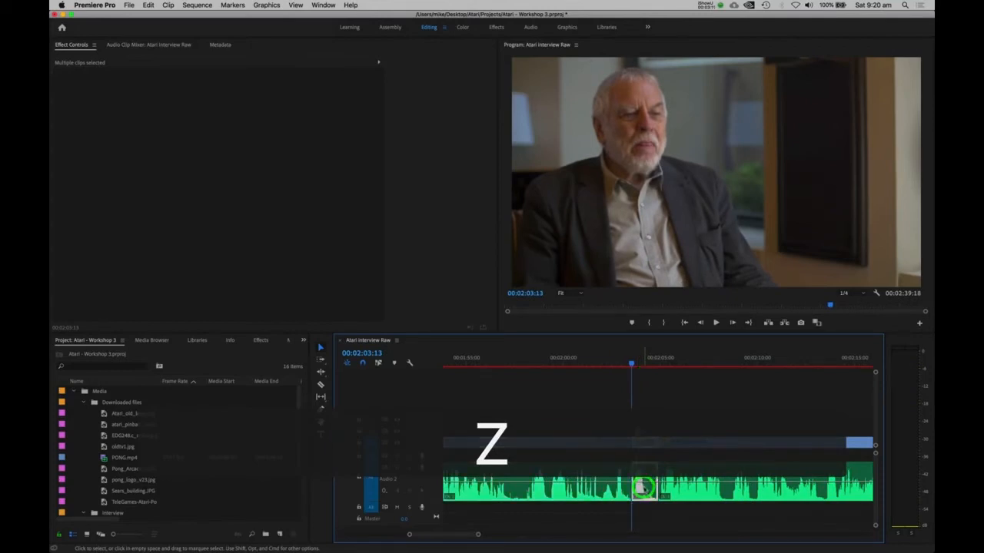
key("alt+BackSpace")
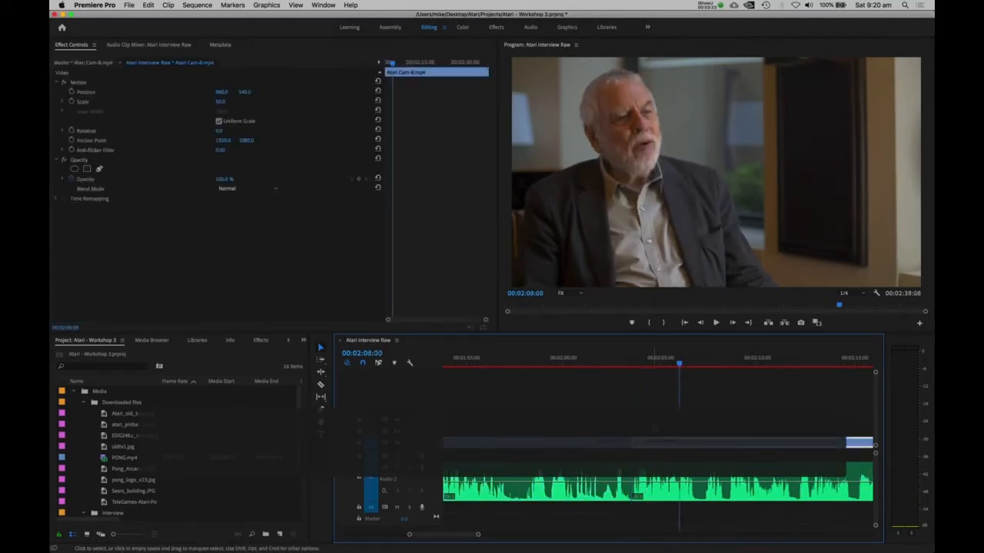
Step: Select the Atari Cam-B.mp4 video clip after the new cut and show its effect settings at 00:02:06:00
left_click(652, 423)
key("minus")
key("minus")
left_click(665, 442)
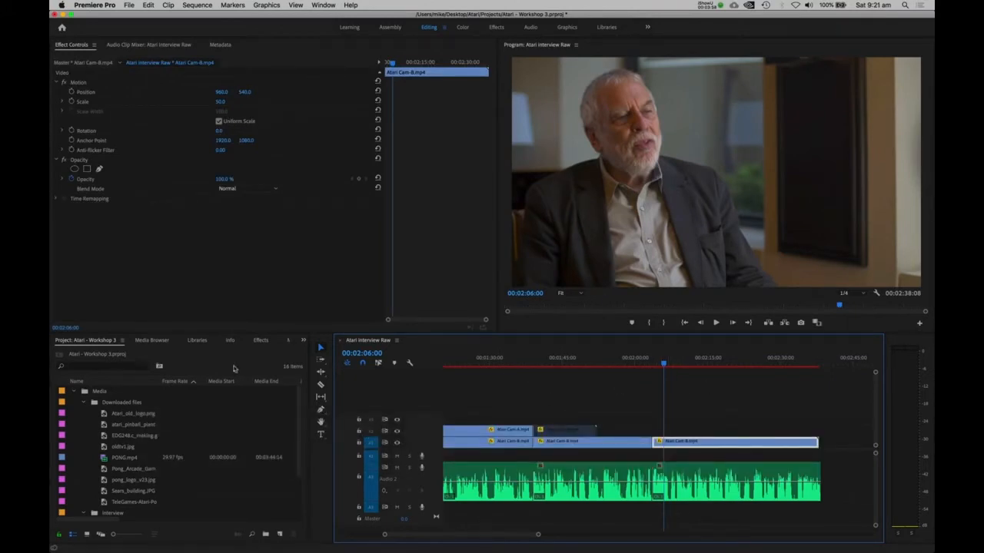
left_click(175, 234)
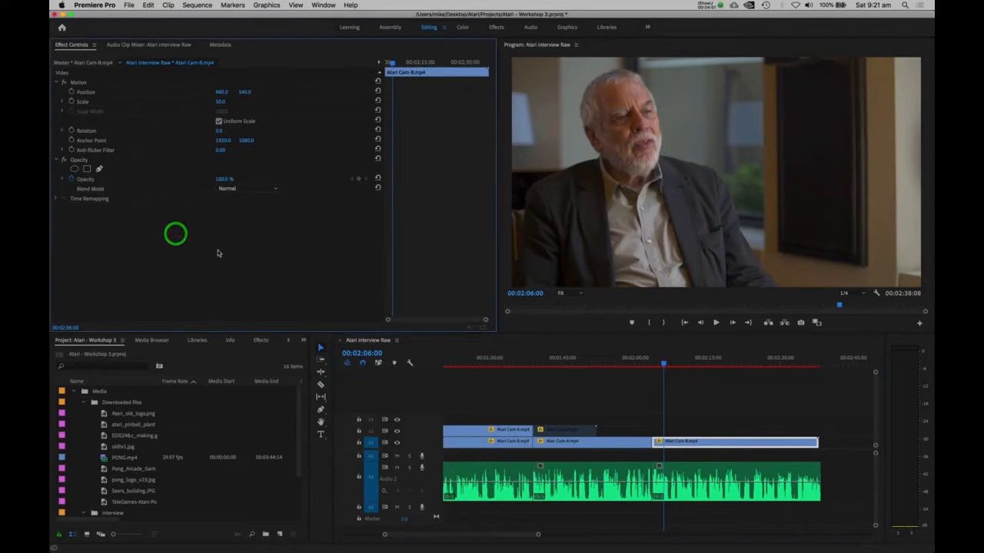
left_click(637, 402)
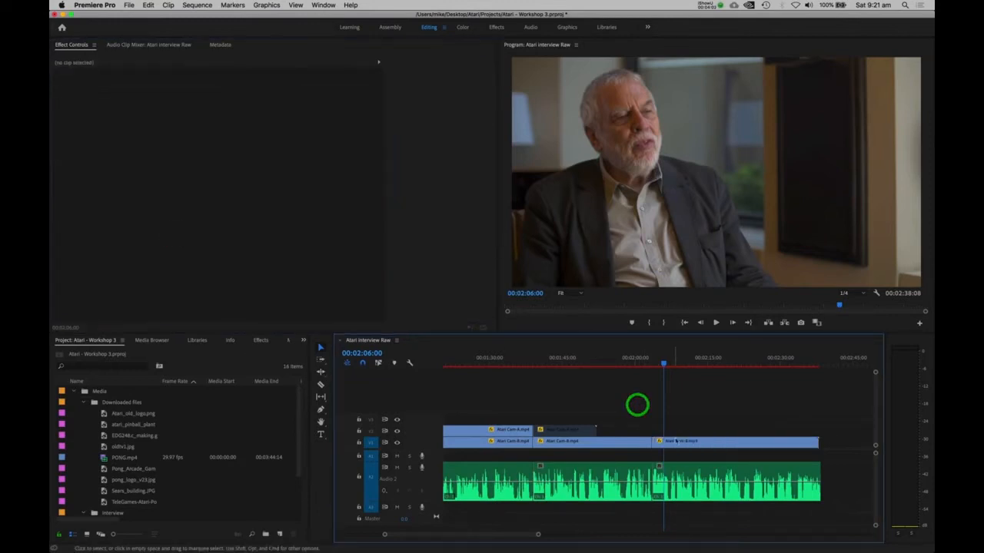
left_click(675, 443)
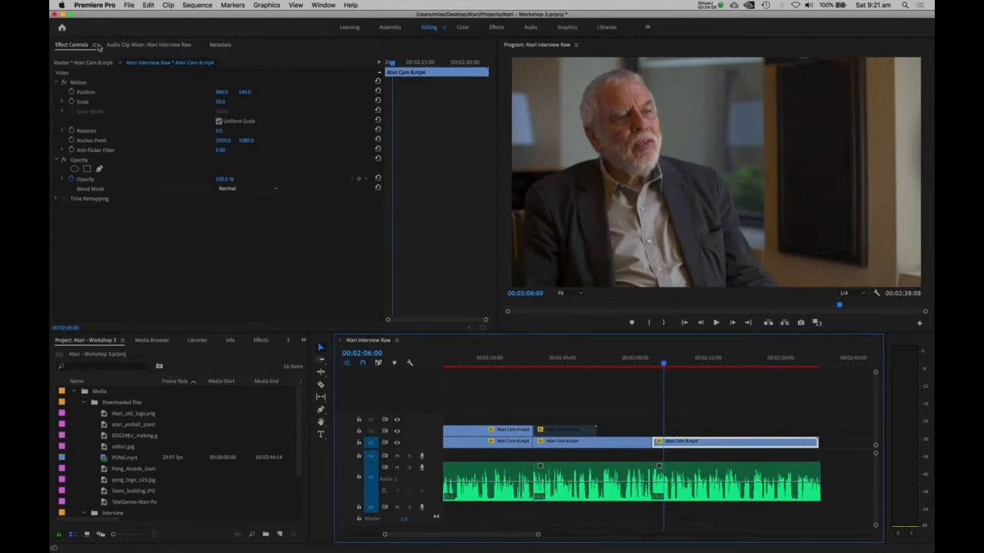
left_click(141, 237)
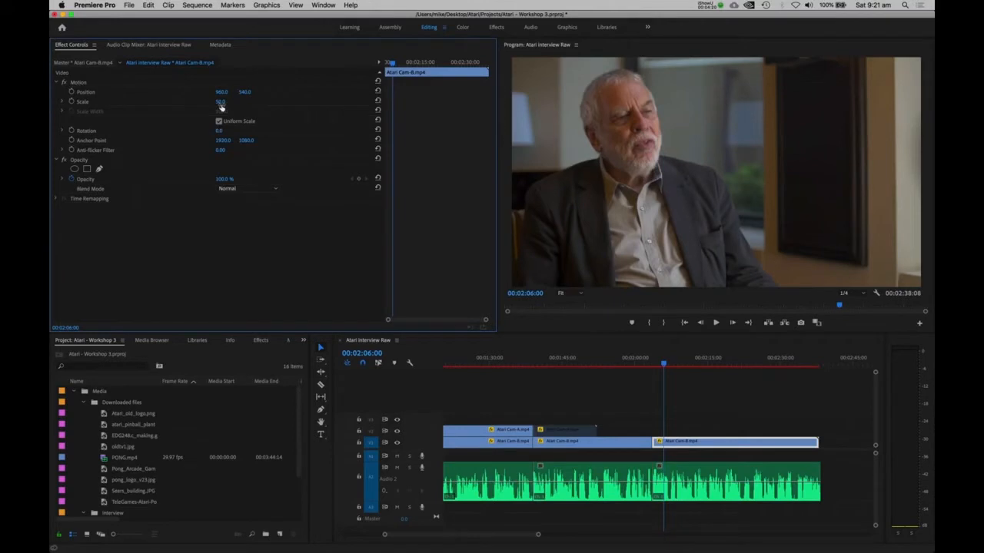
Step: Set the last Cam-B clip's Scale to 100 and refit it with Set to Frame Size
left_click(85, 83)
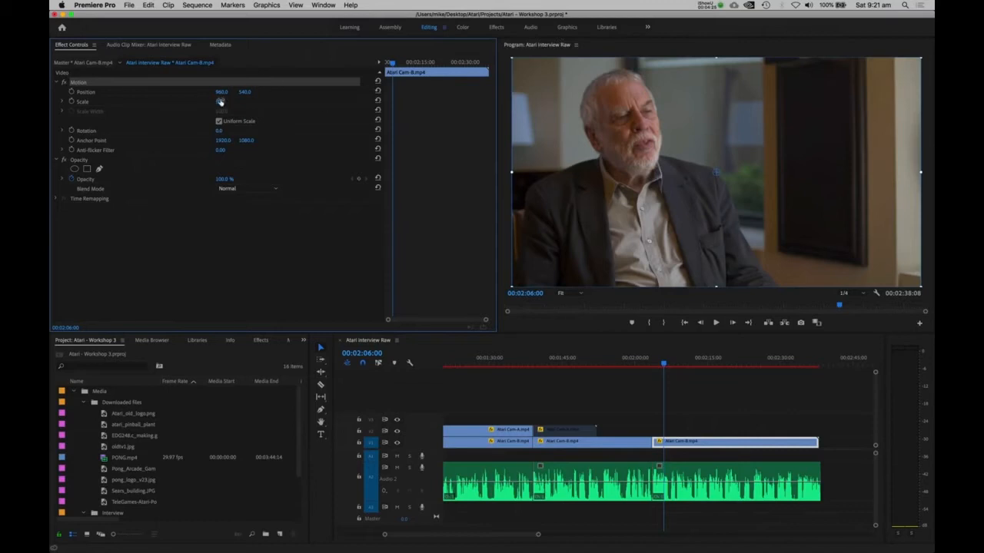
left_click(220, 102)
type("100")
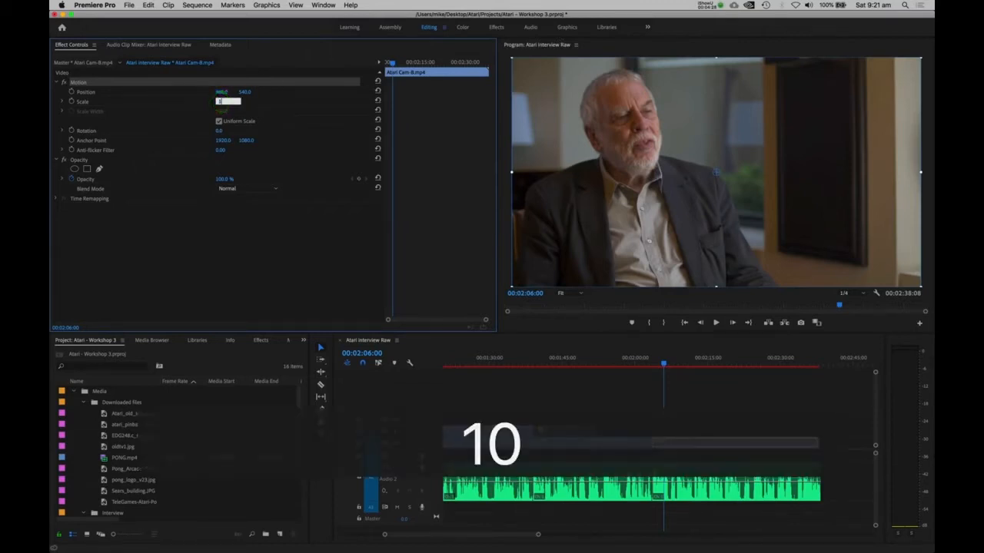
key("Return")
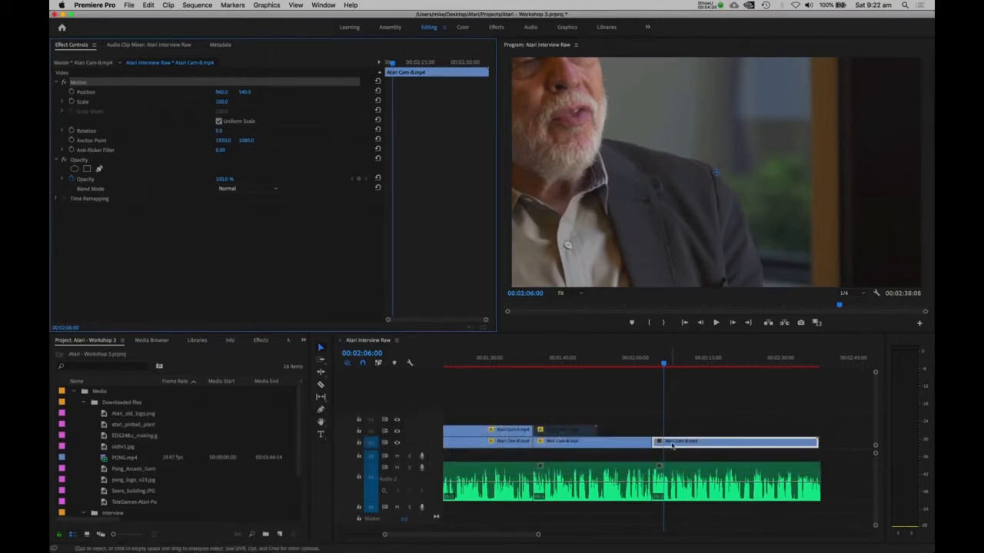
right_click(676, 444)
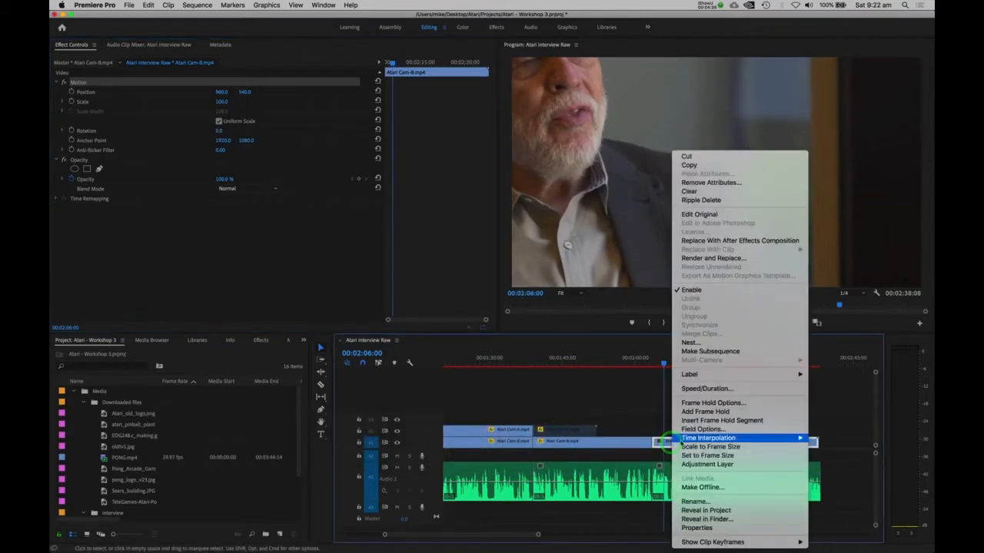
left_click(706, 456)
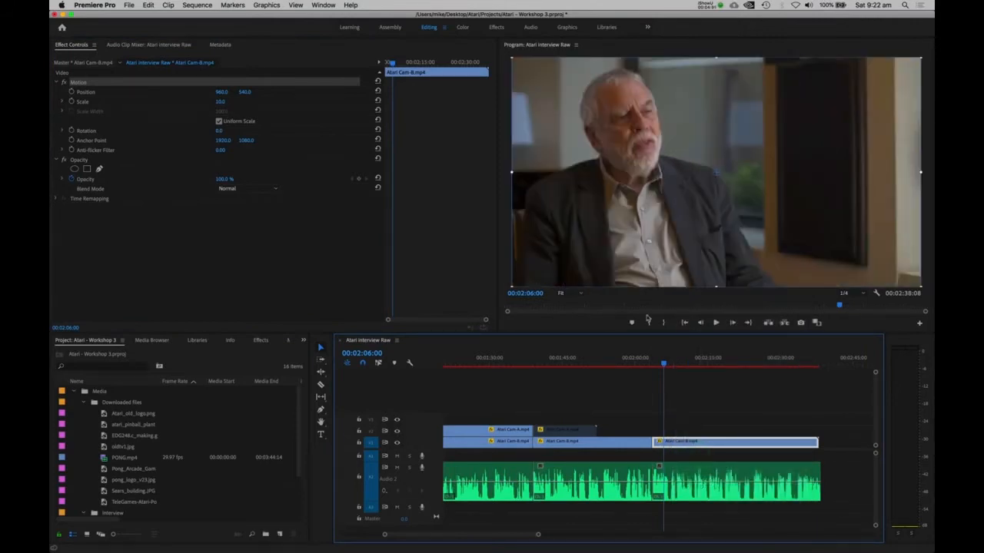
left_click(220, 104)
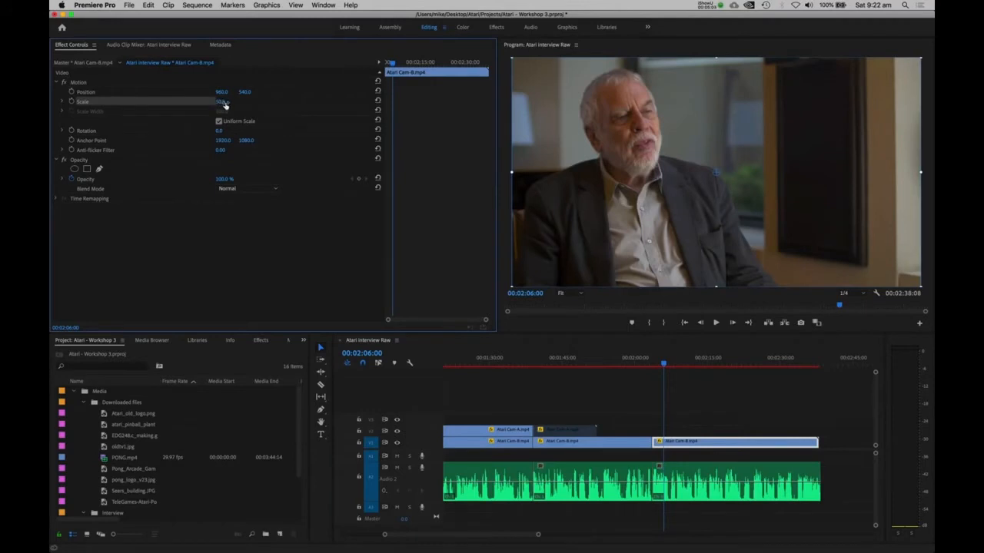
left_click(219, 103)
left_click(232, 103)
left_click(197, 98)
left_click(204, 235)
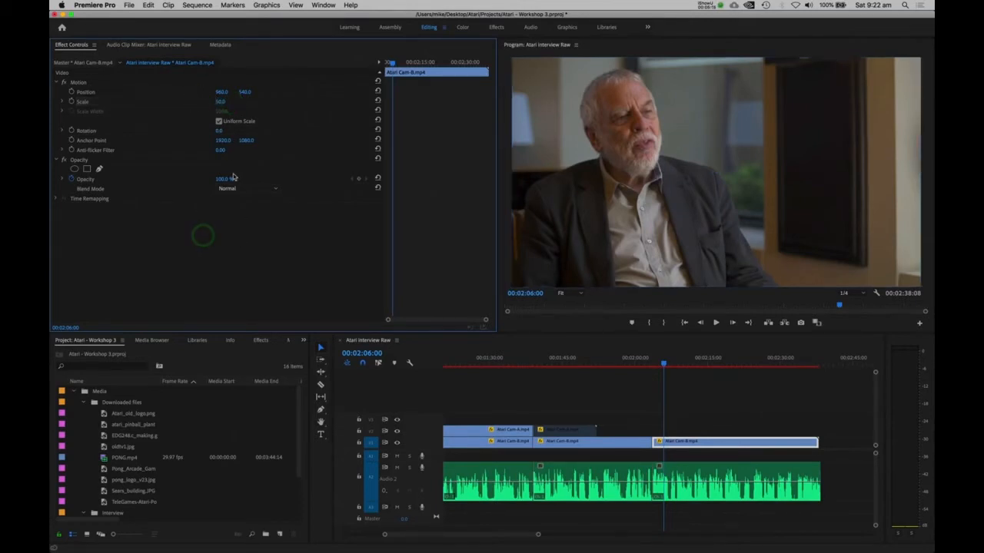
Step: Try a Scale of 60 on the last Cam-B clip and enlarge it further to 75
left_click(220, 101)
type("60")
key("Return")
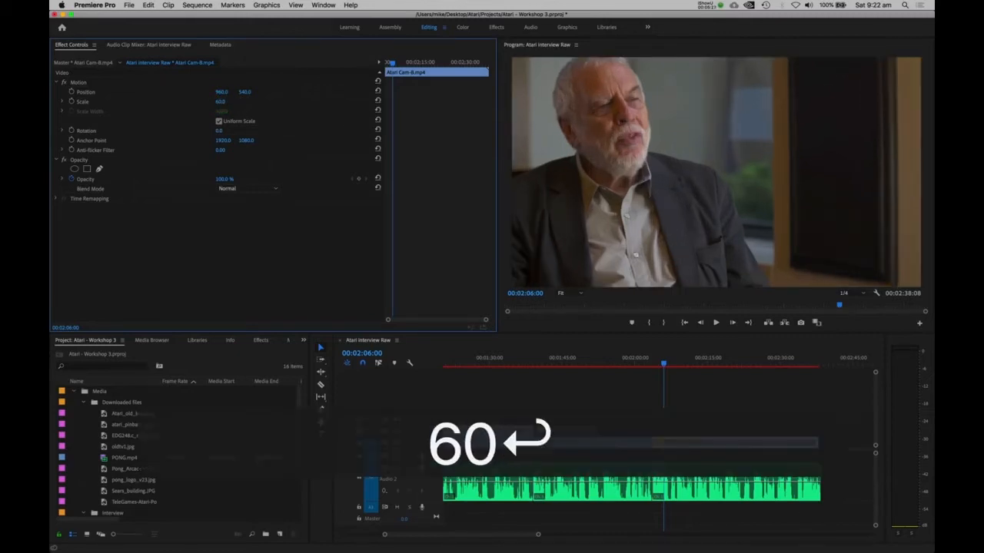
left_click(220, 102)
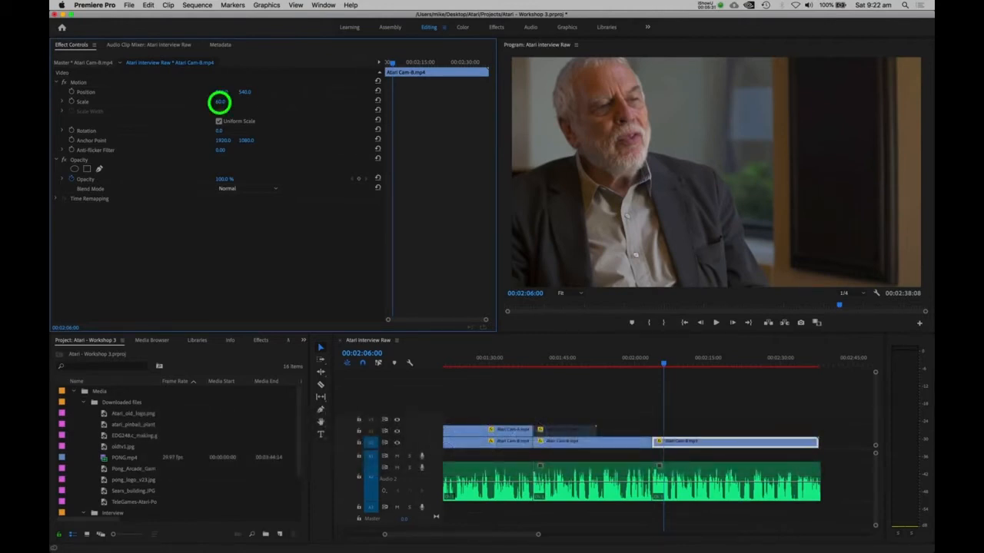
mouse_move(220, 103)
left_mouse_down()
mouse_move(183, 103)
mouse_move(245, 103)
mouse_move(220, 101)
left_mouse_up()
Step: Reposition the enlarged clip in the frame to about 1219, 663 so the speaker's whole head fits in the shot
left_click(623, 135)
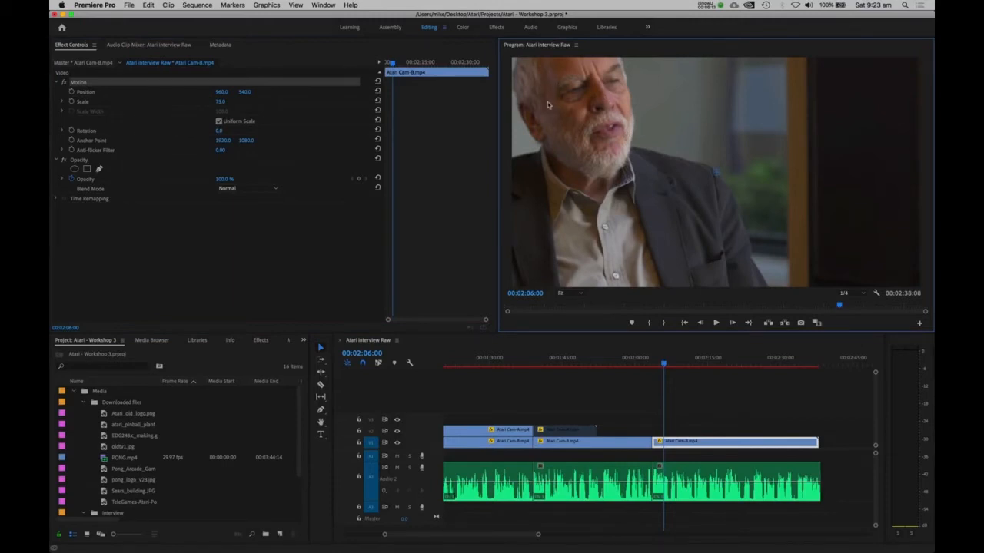
left_click(204, 241)
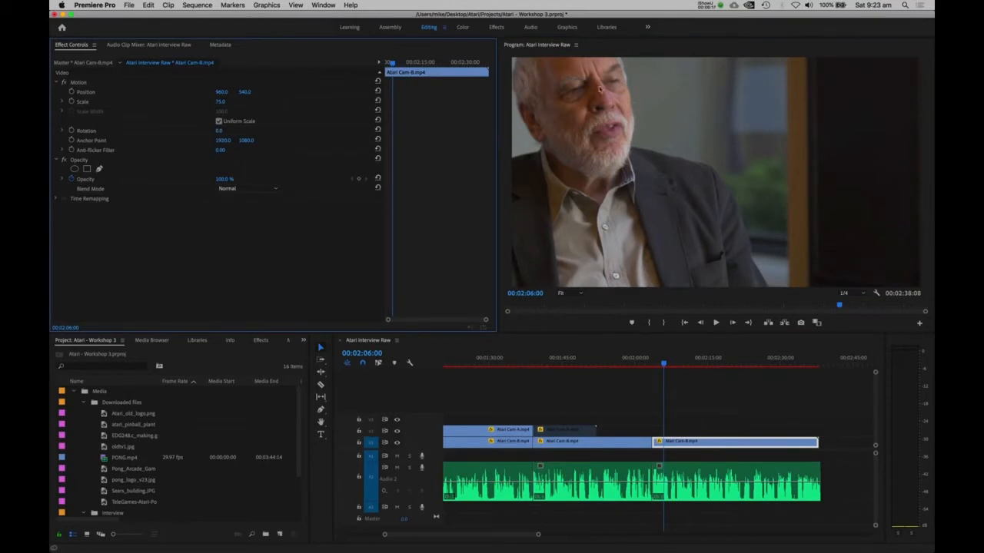
left_click(80, 83)
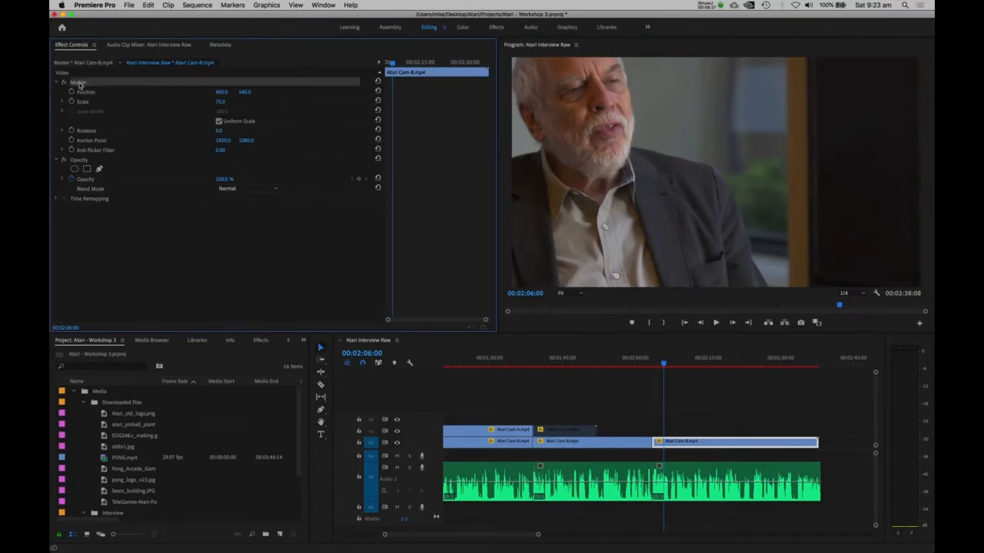
left_click_drag(586, 113, 639, 136)
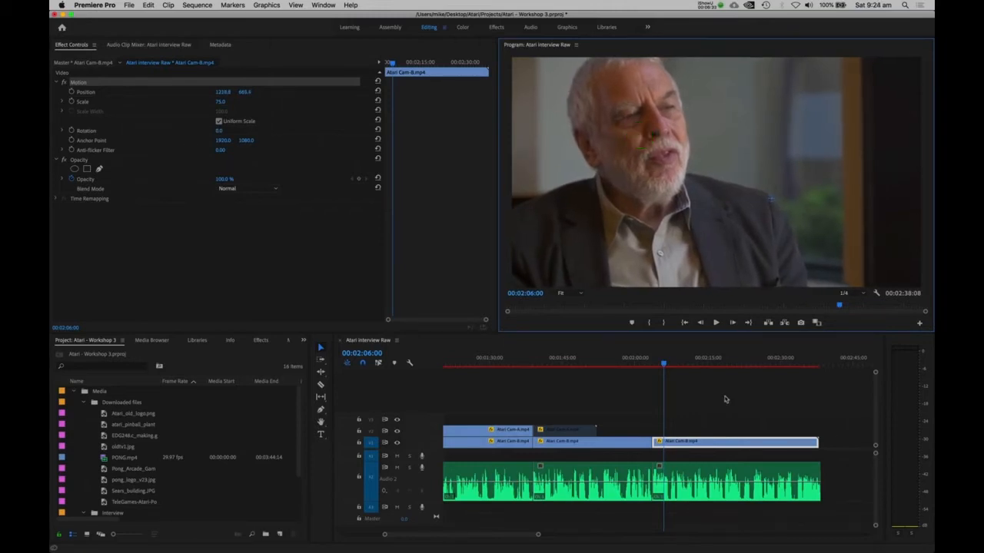
Step: Compare the framing on both sides of the cut and play the sequence across it
left_click(636, 360)
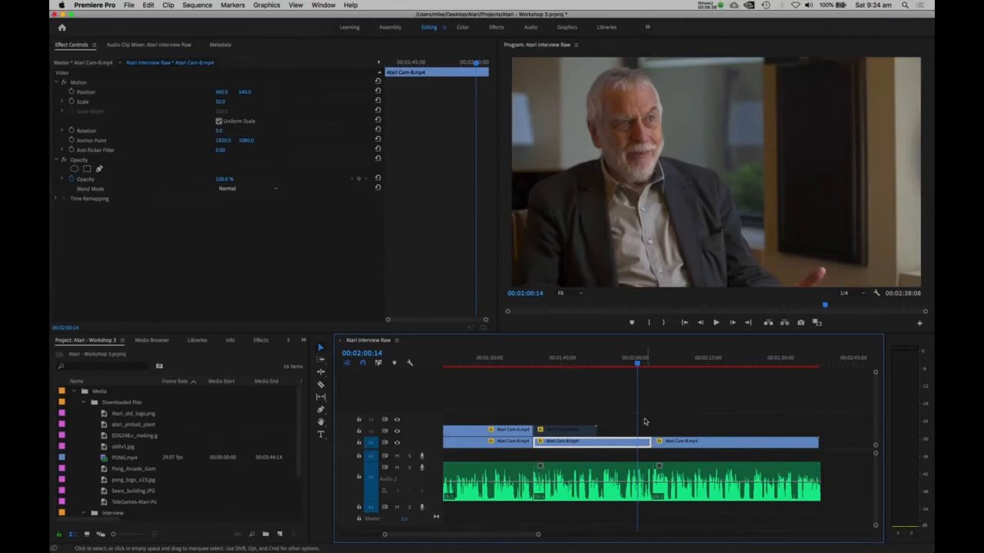
left_click(667, 356)
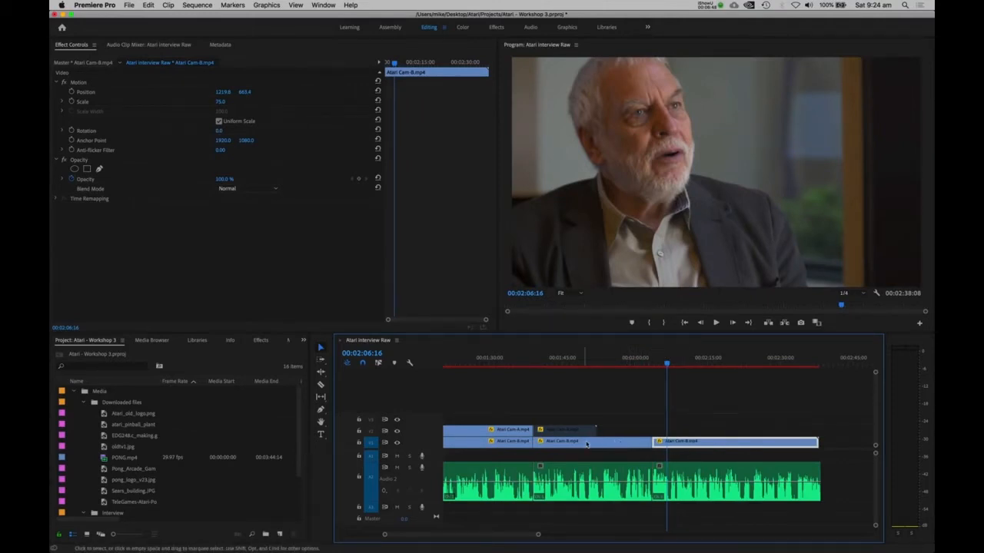
left_click(629, 357)
key("space")
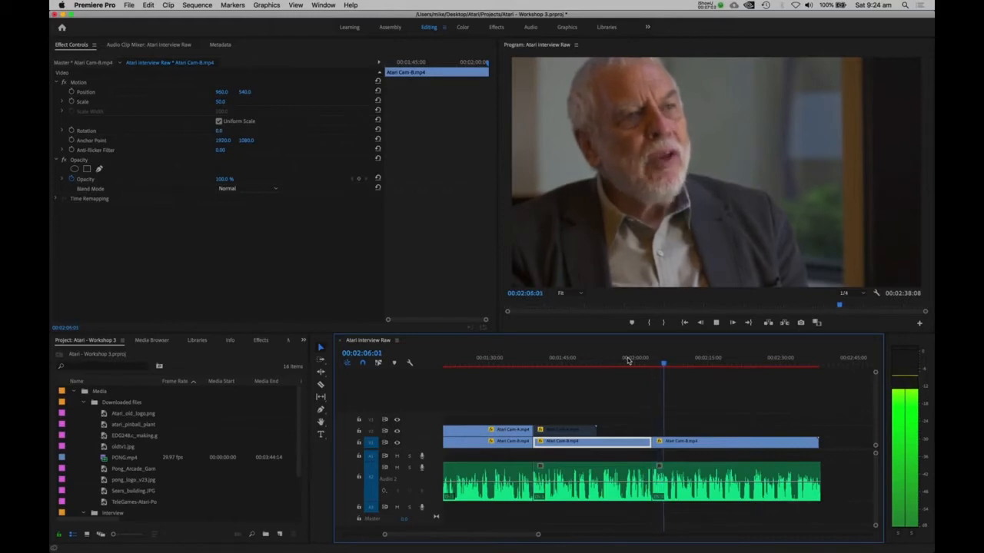
key("space")
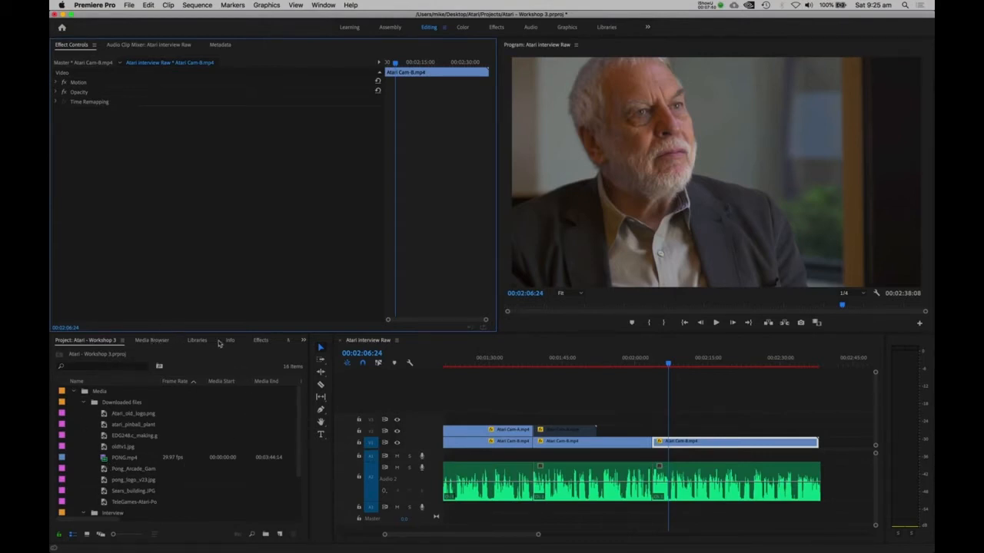
Step: Apply the Gaussian Blur video effect to the last Cam-B clip
left_click(262, 340)
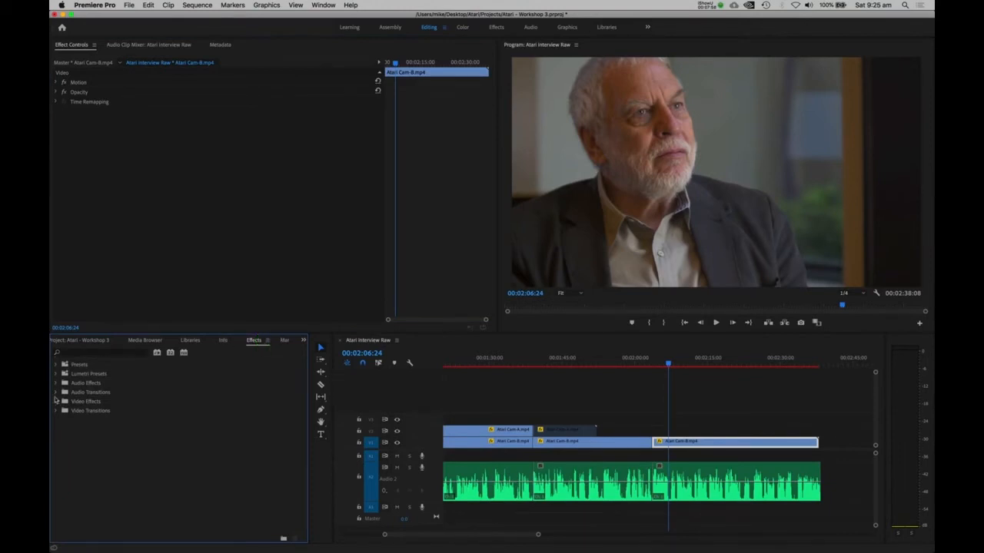
left_click(60, 364)
left_click(57, 402)
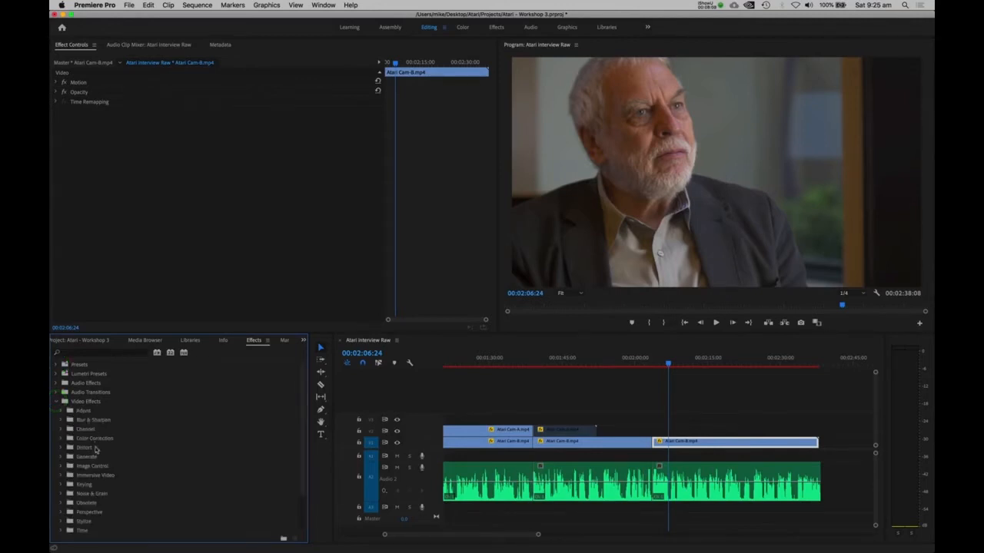
scroll(96, 450, "down", 3)
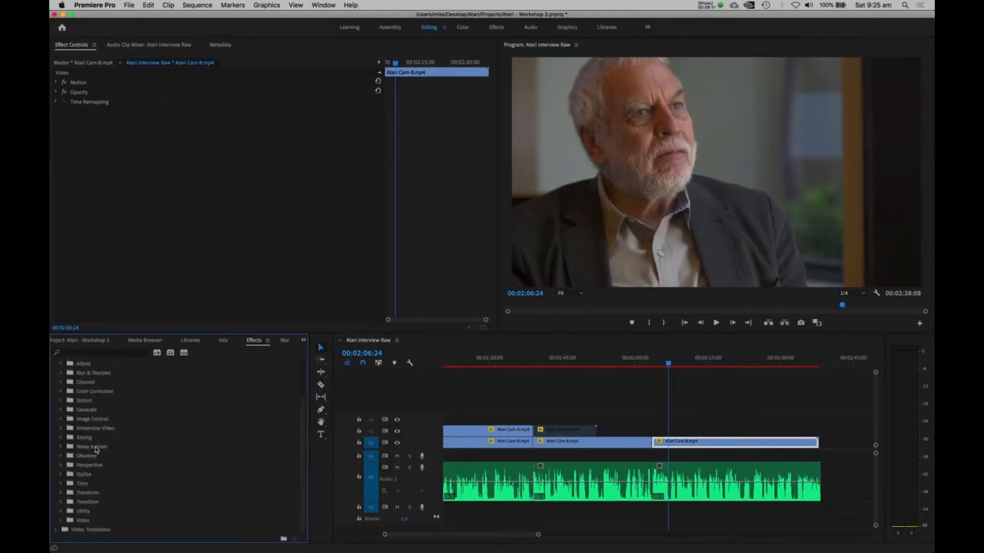
left_click(61, 373)
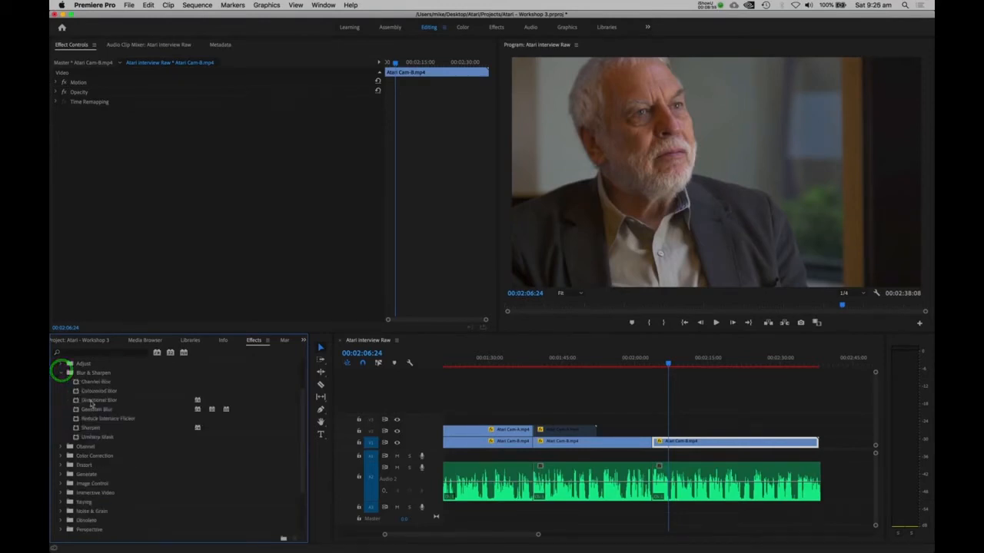
left_click(90, 410)
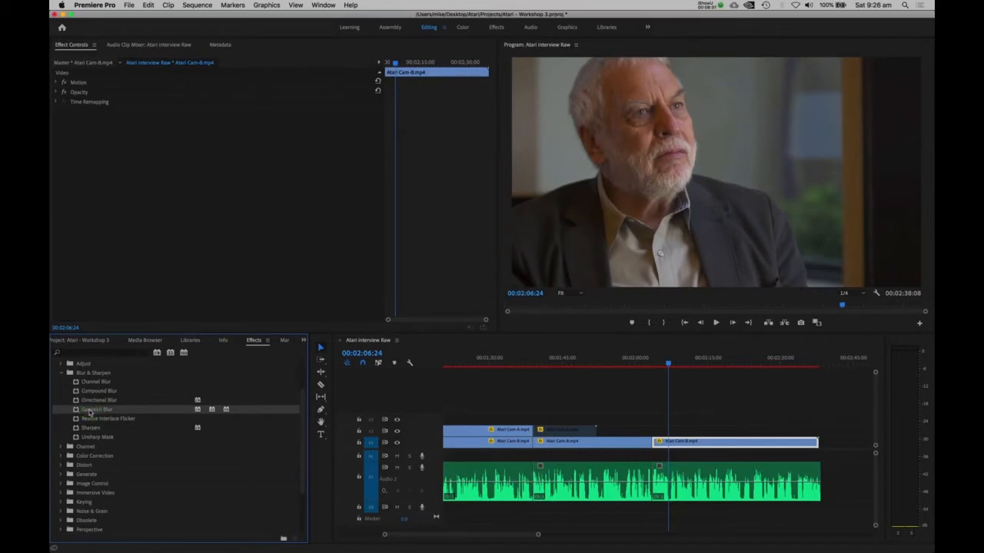
left_click_drag(78, 413, 674, 442)
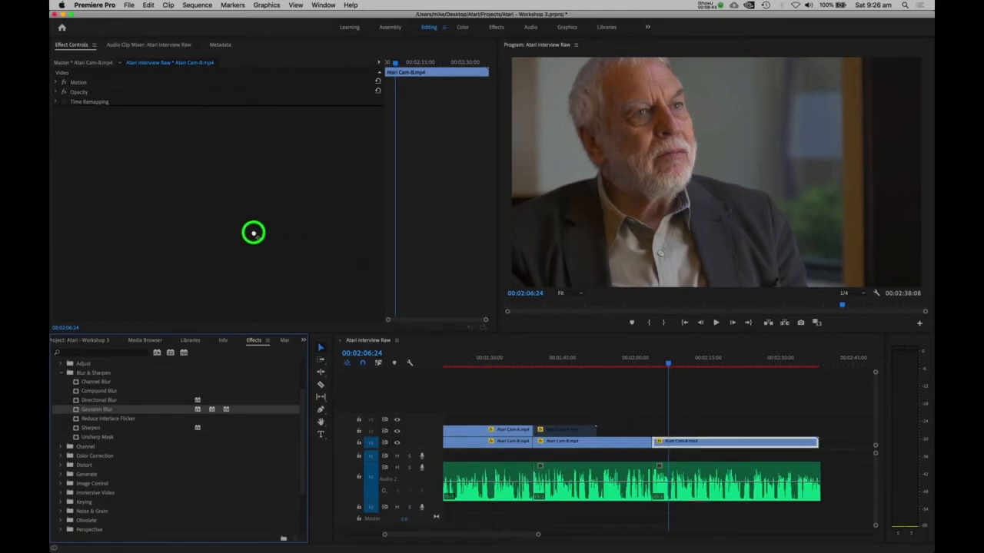
left_click(86, 126)
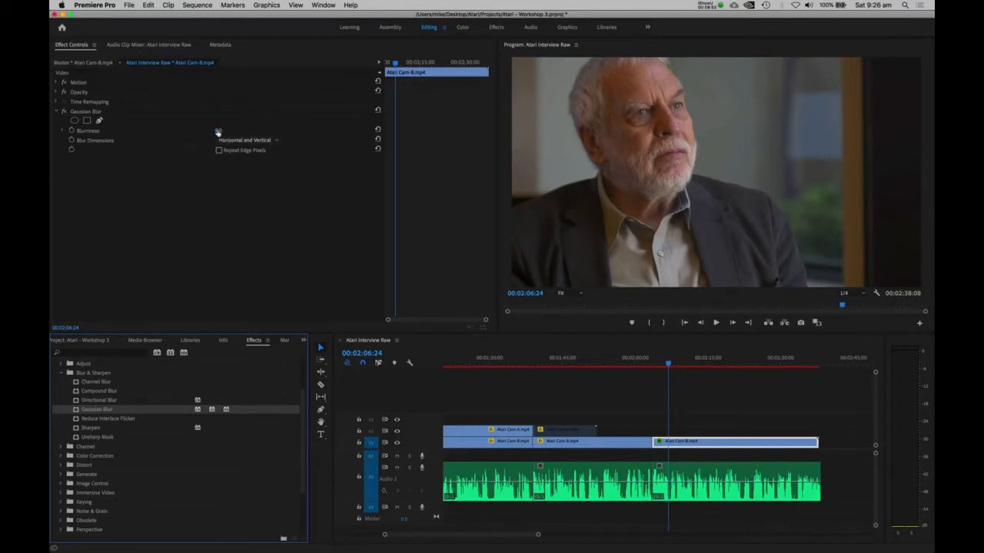
Step: Raise the Gaussian Blur's Blurriness to just over 100 and compare the picture with the effect off and on
left_click_drag(218, 131, 229, 133)
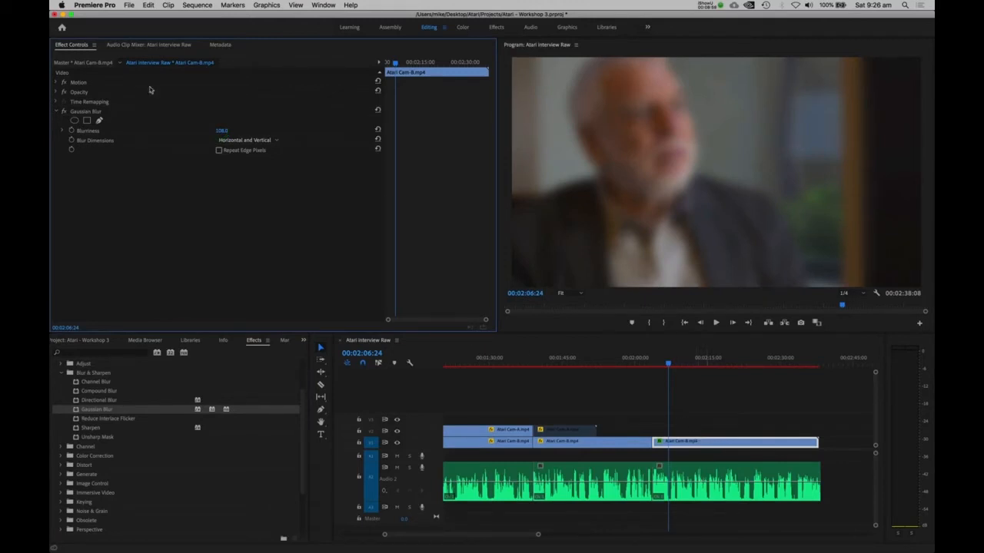
left_click(64, 112)
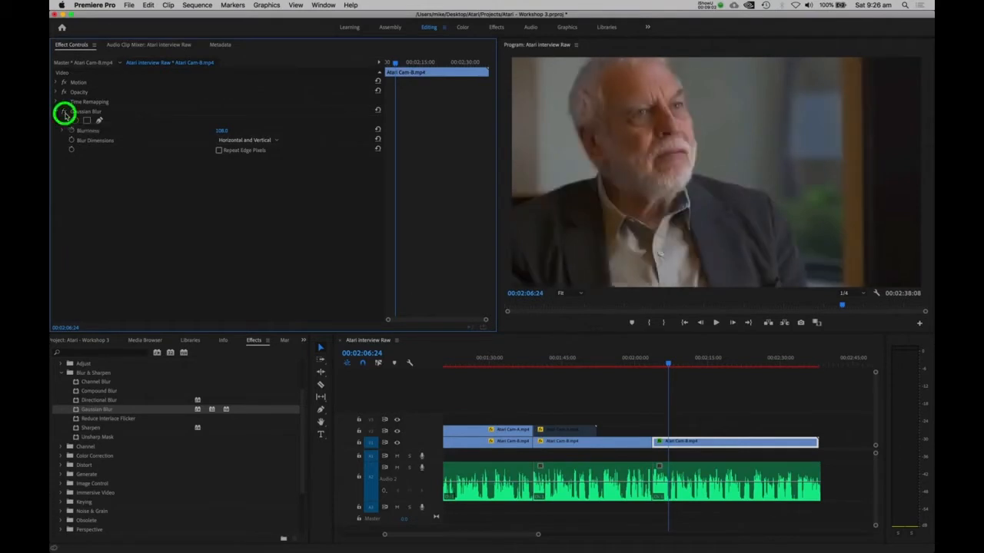
left_click(64, 112)
left_click(65, 113)
left_click(64, 112)
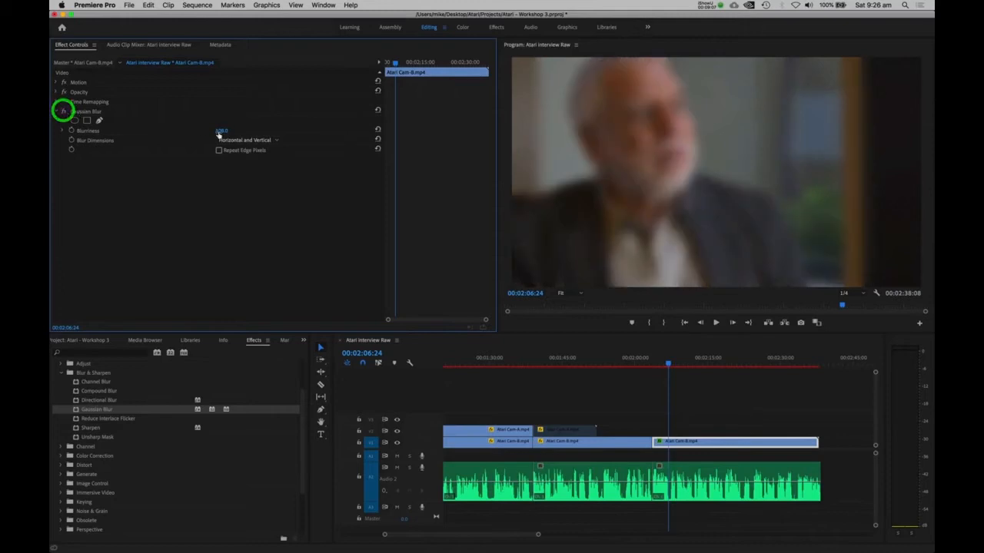
Step: Reset the Gaussian Blur's settings, and try resetting the clip's Motion before undoing that Motion reset
left_click(377, 130)
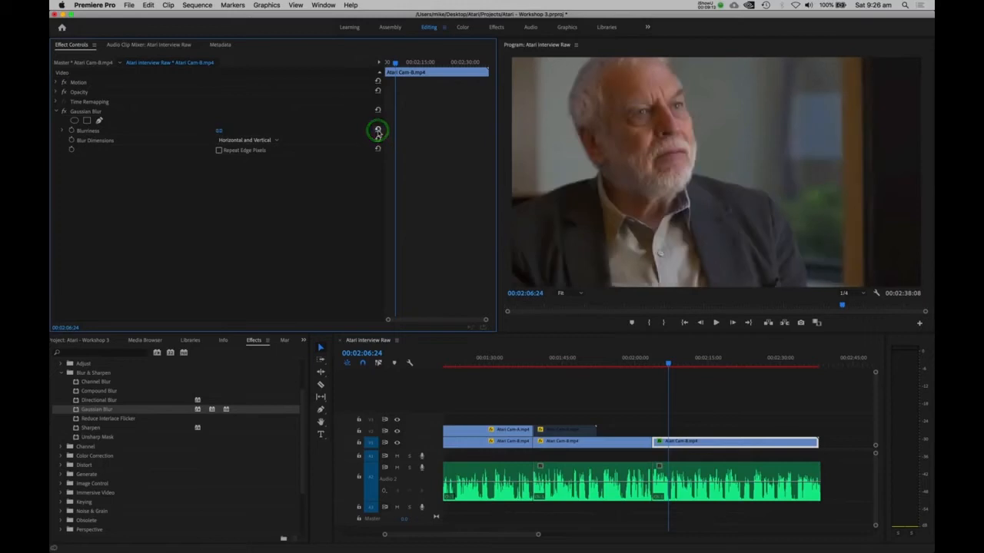
left_click(378, 111)
left_click(377, 82)
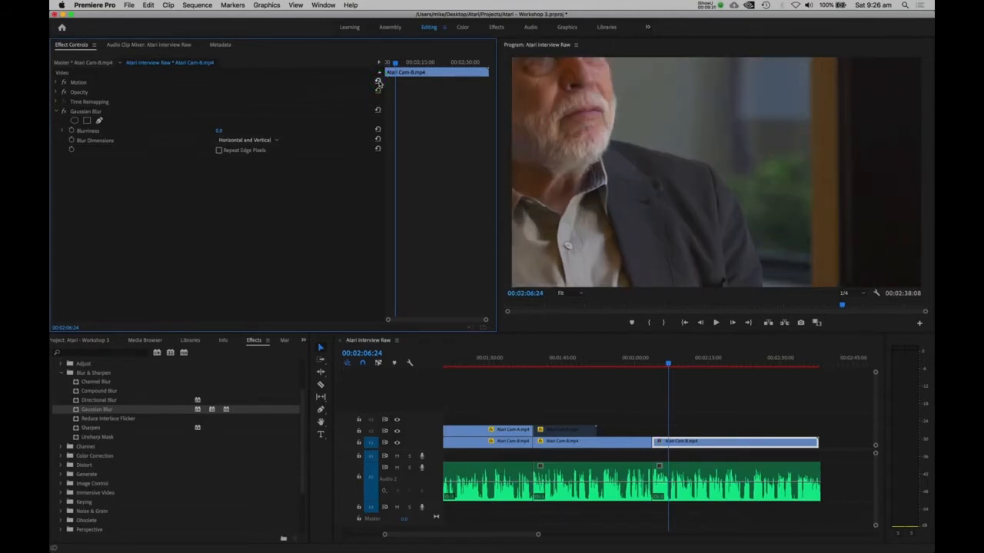
left_click(56, 82)
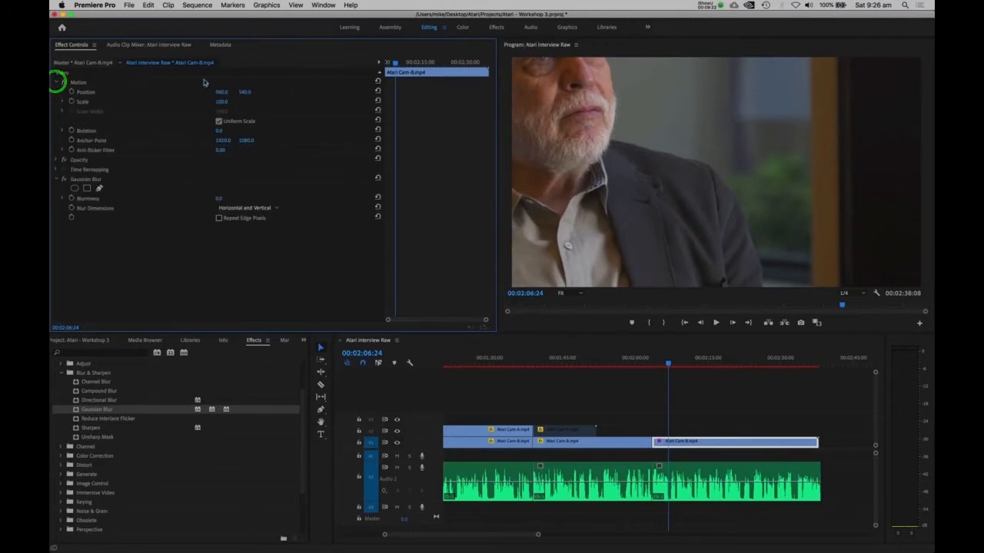
key("super+z")
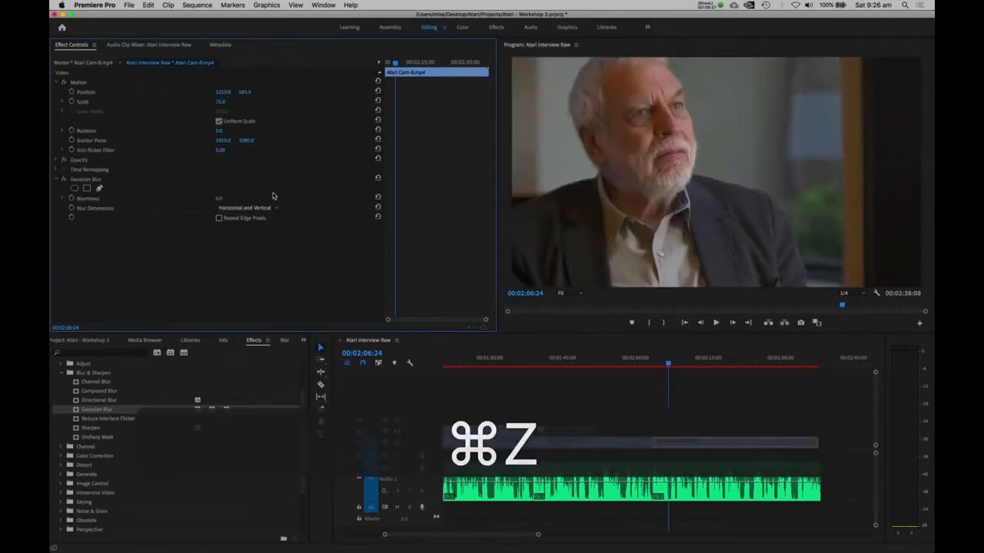
Step: Remove the Gaussian Blur effect from the last Cam-B clip and reselect the clip
left_click(81, 179)
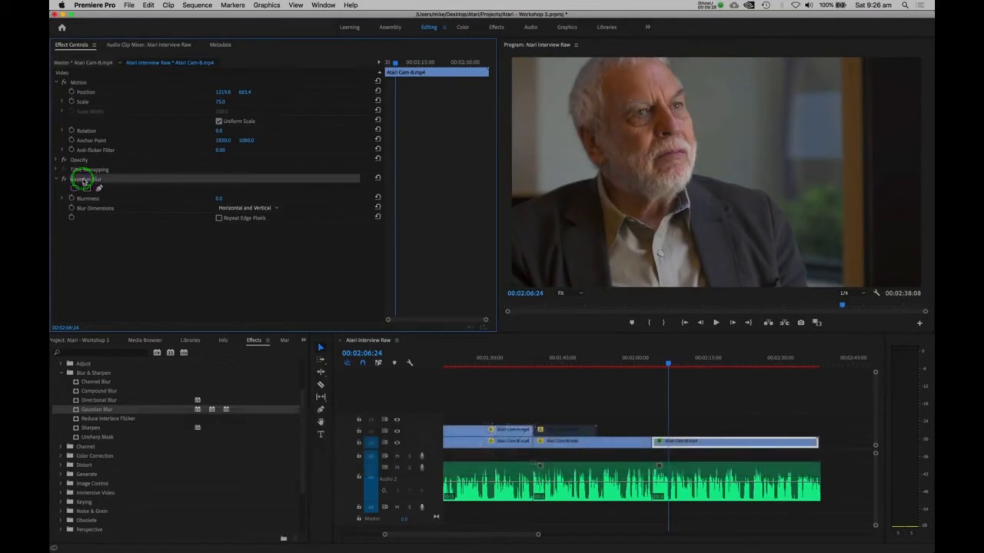
left_click(678, 405)
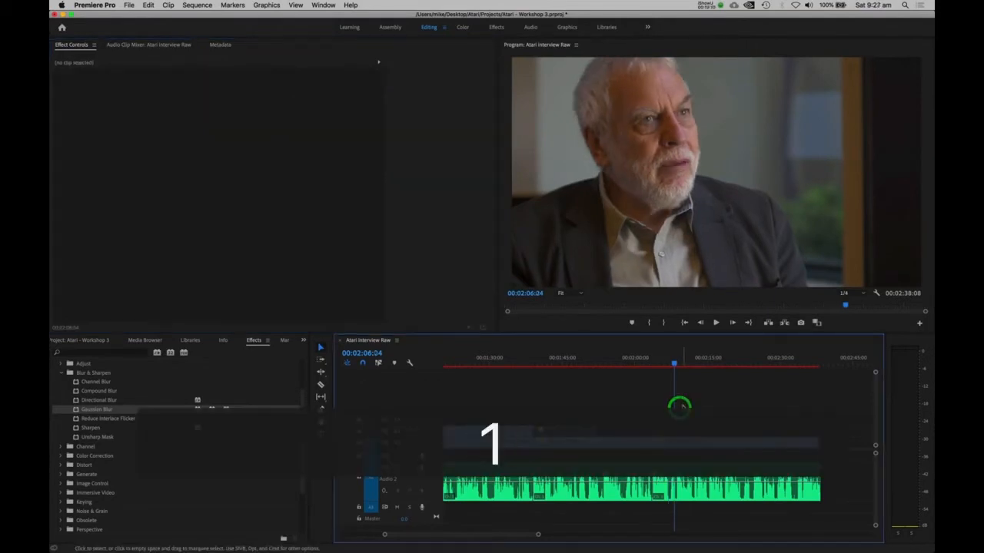
left_click(684, 446)
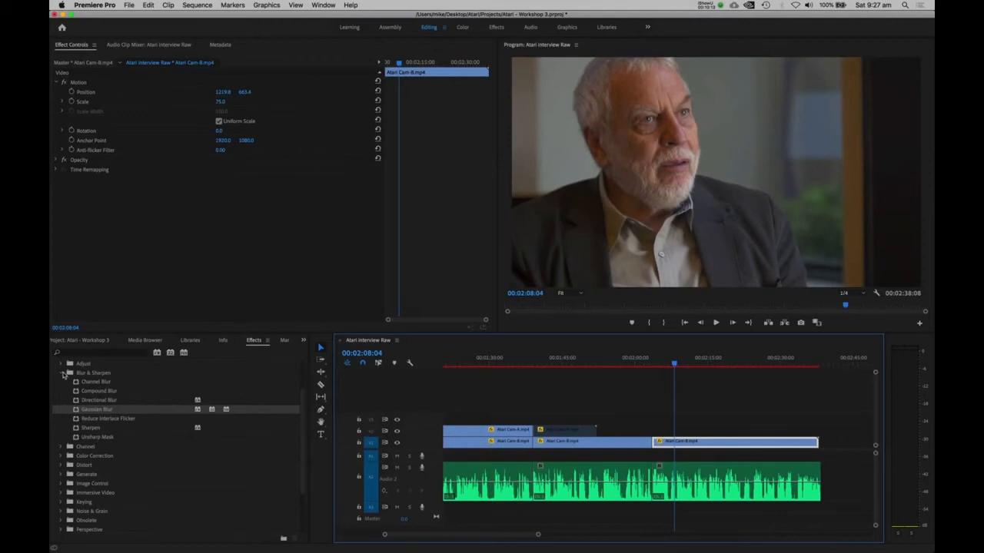
Step: Find the Lumetri Color effect among the Color Correction video effects
left_click(62, 373)
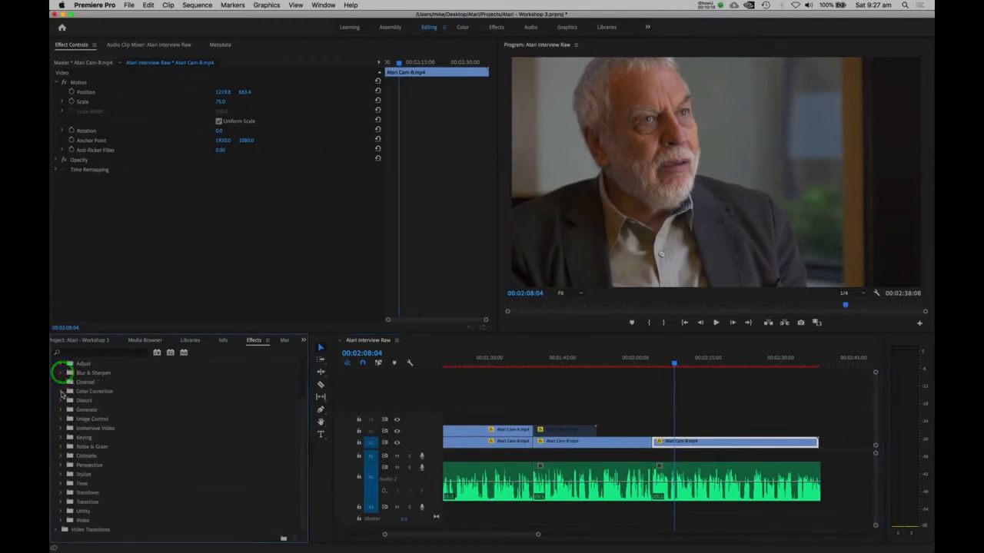
left_click(60, 392)
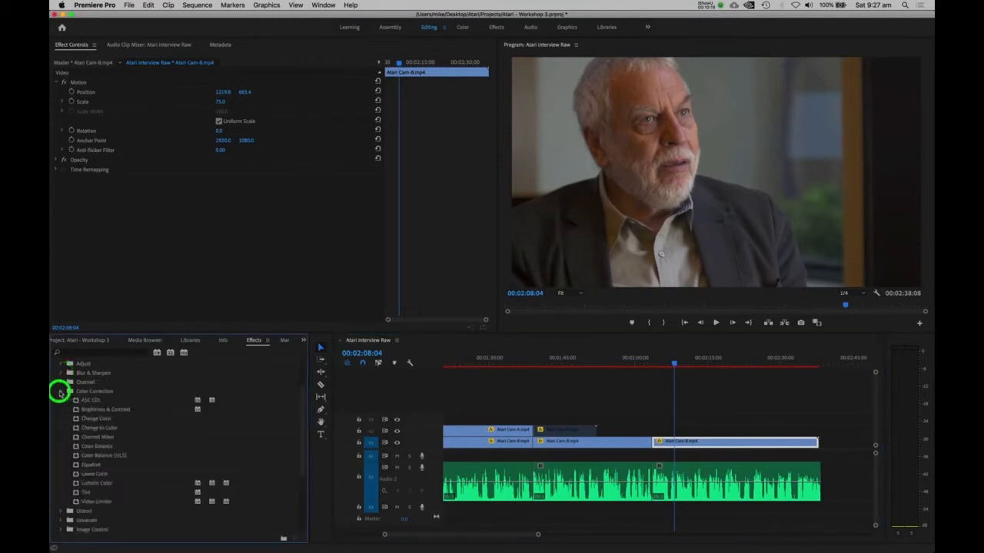
left_click(94, 484)
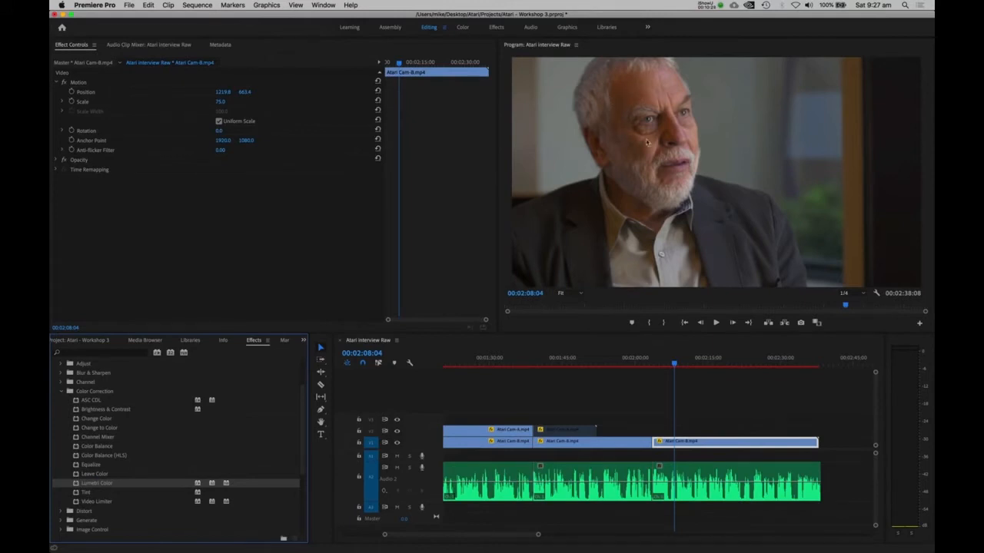
Step: Compare the colour of the Cam-A and Cam-B shots on both sides of their cut near 00:01:39
left_click(530, 358)
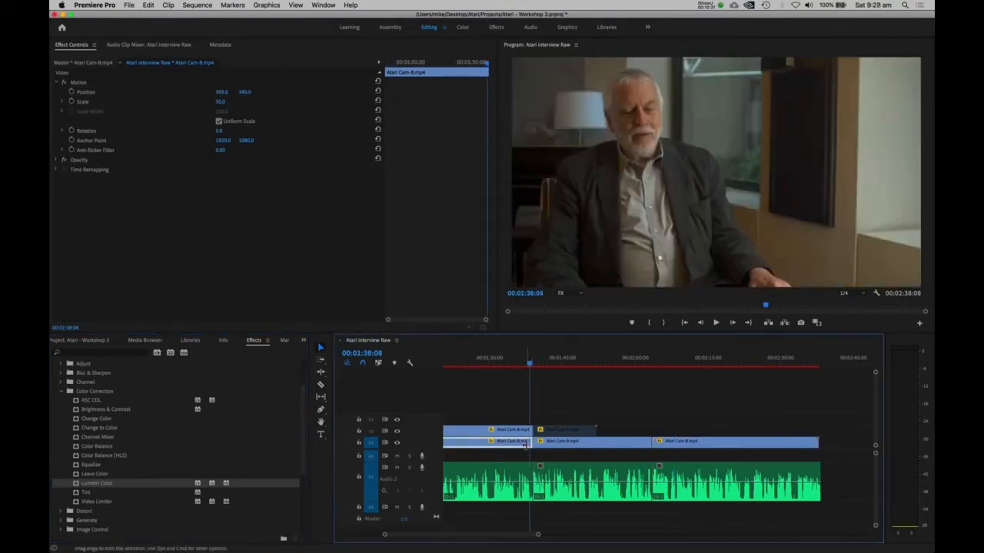
left_click(535, 361)
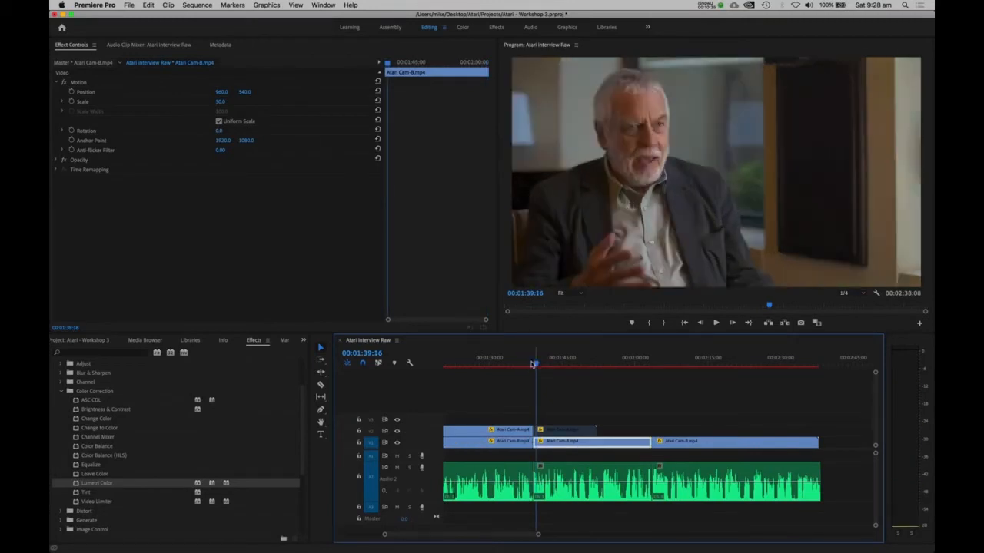
left_click(529, 363)
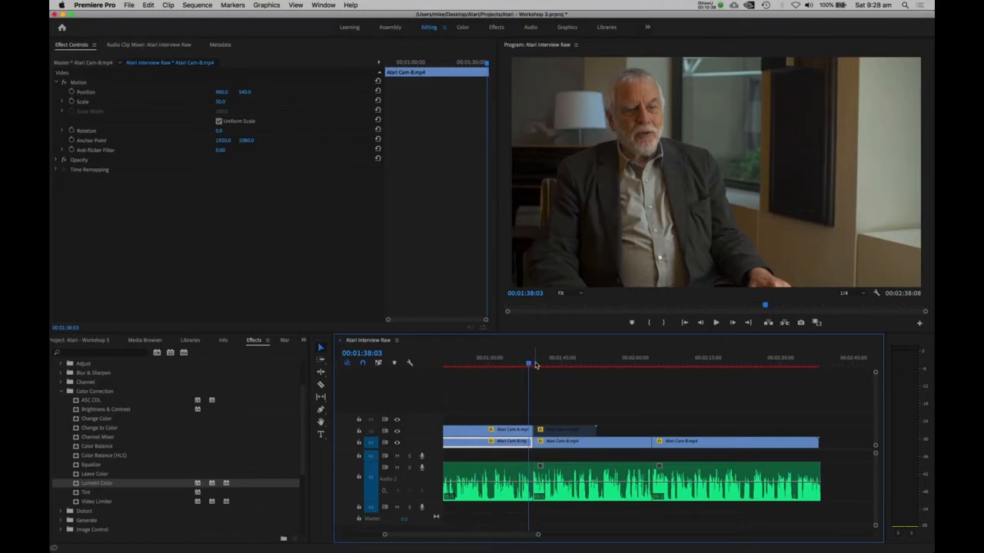
left_click(534, 362)
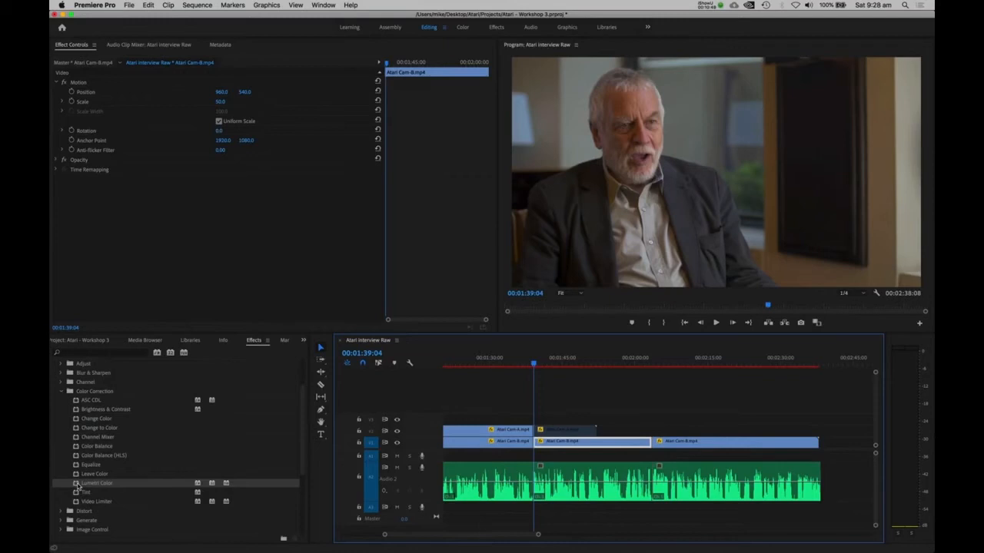
Step: Try Lumetri Color on the Cam-B clip after the cut, look into its Basic Correction settings, and undo the effect
left_click_drag(77, 486, 120, 252)
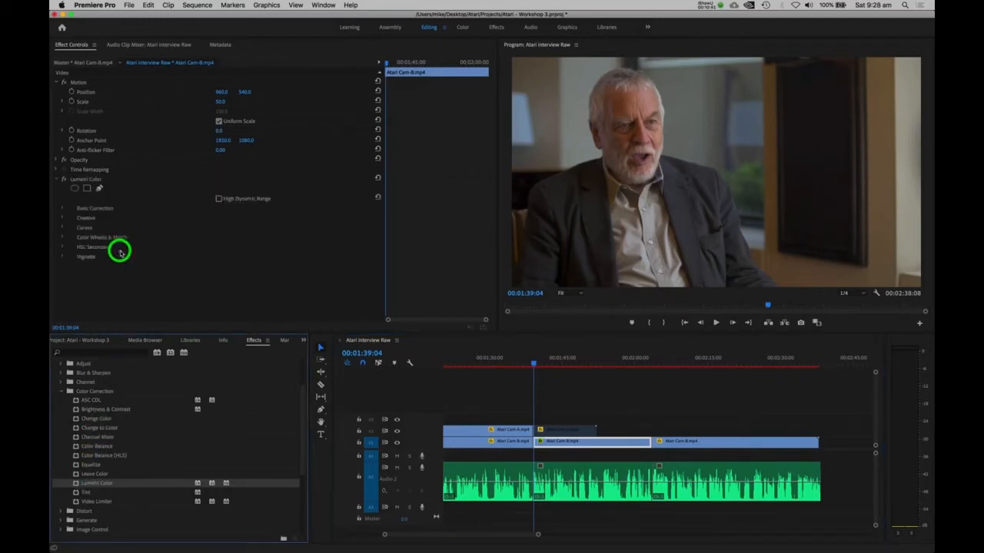
left_click(62, 209)
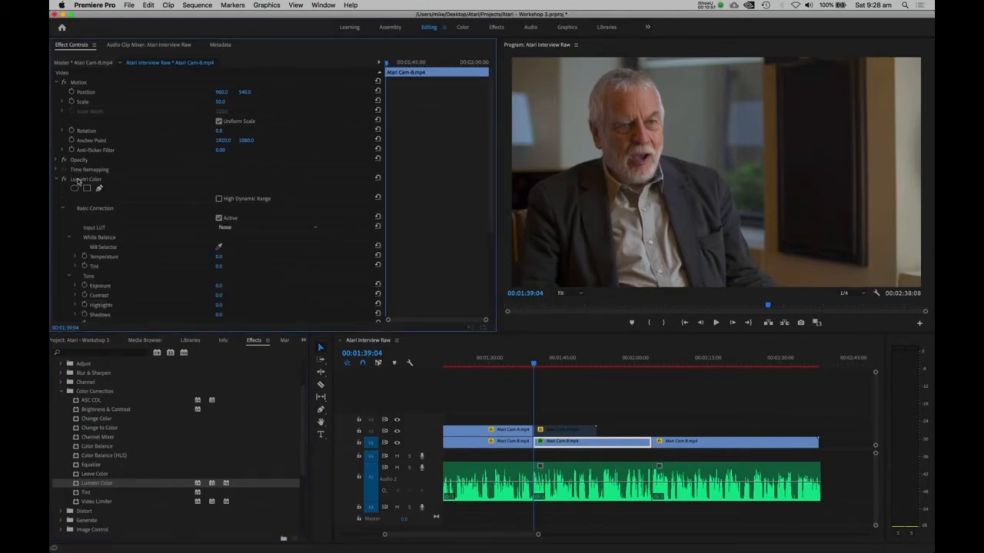
key("super+z")
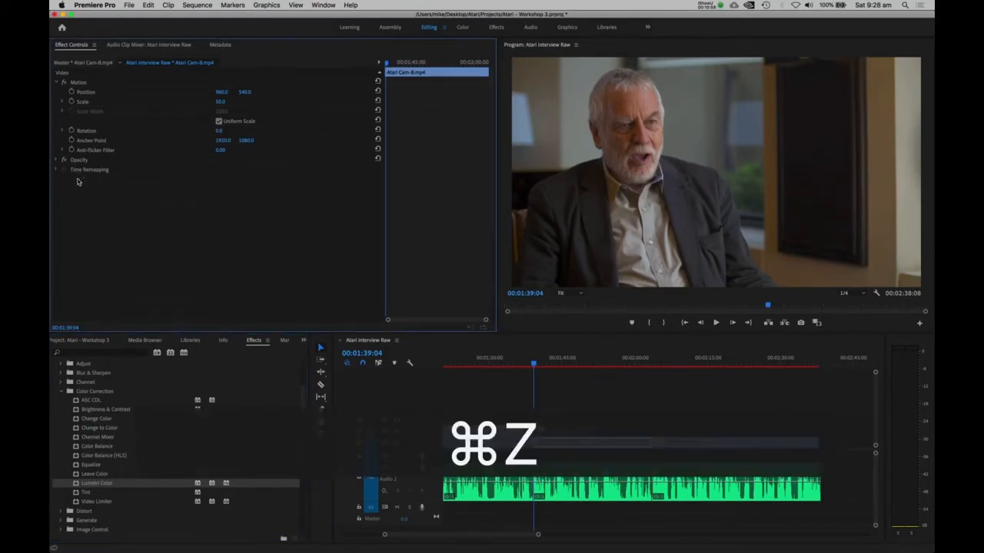
Step: Switch to the Color workspace and select the Cam-A clip just before the cut for grading
left_click(463, 28)
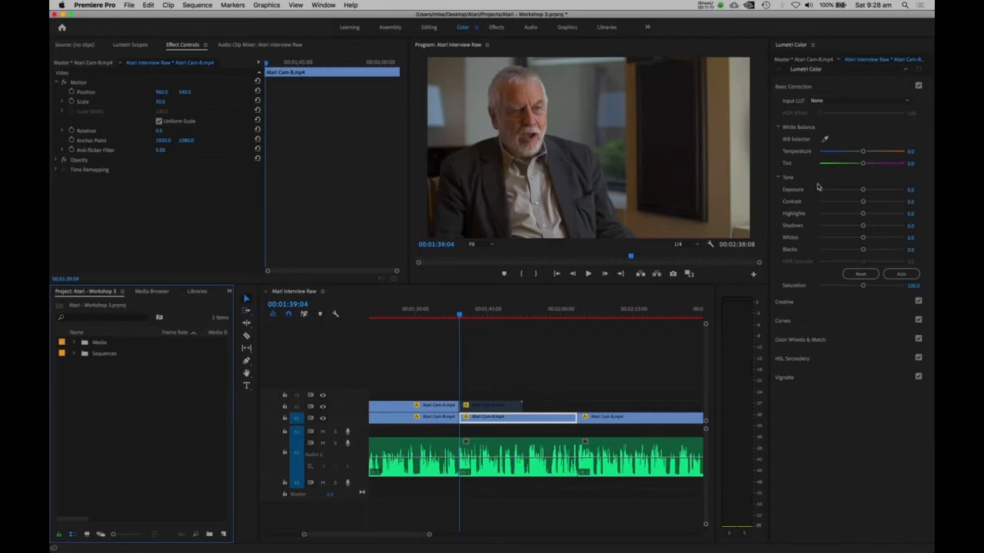
left_click(453, 311)
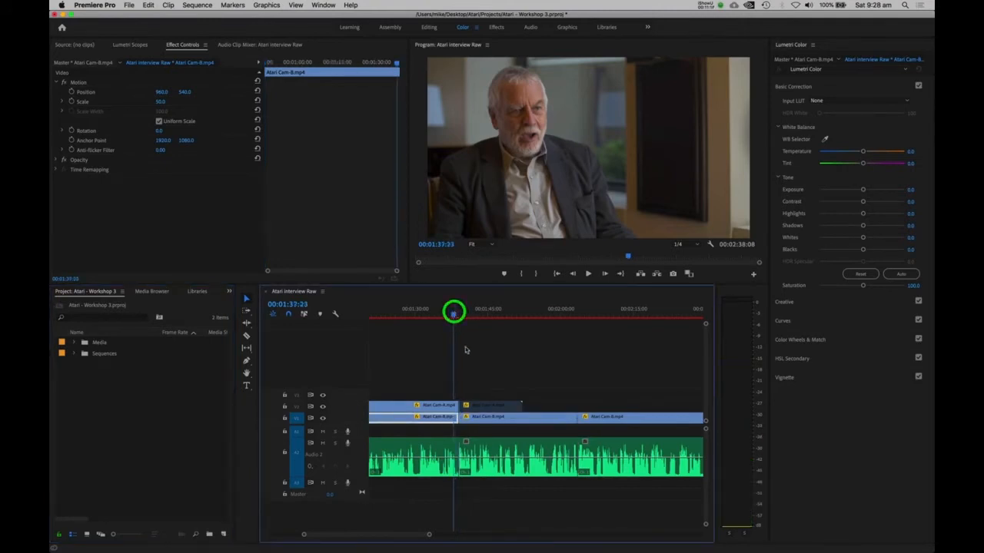
left_click(450, 407)
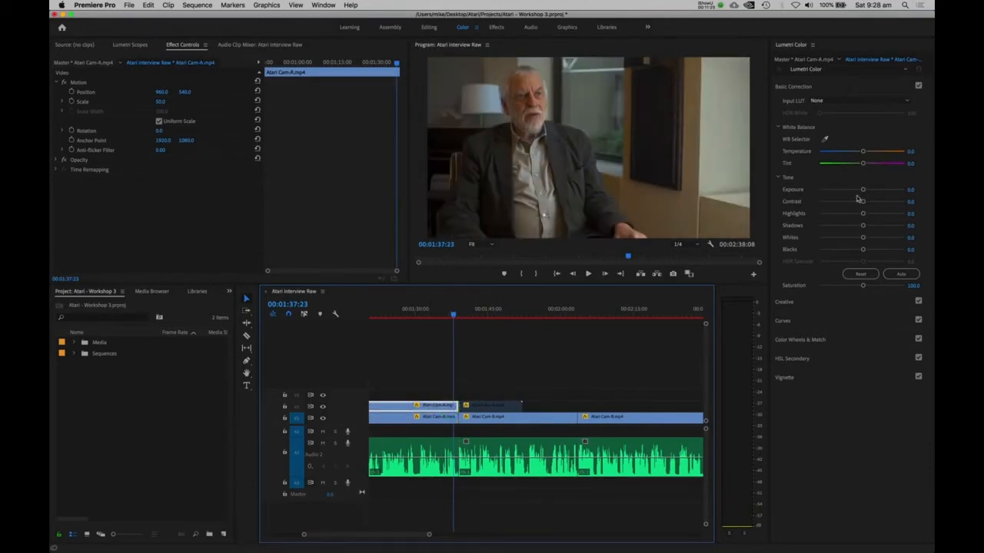
Step: Try an Exposure of 0.7 on the Cam-A clip, checking the Lumetri Color effect's result, and return Exposure to 0.0
left_click_drag(863, 191, 868, 189)
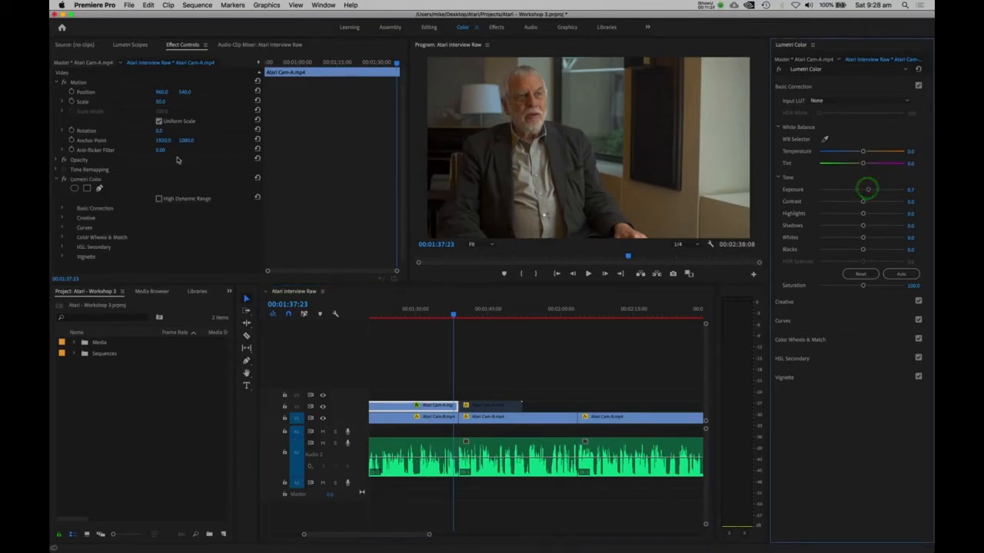
left_click(86, 178)
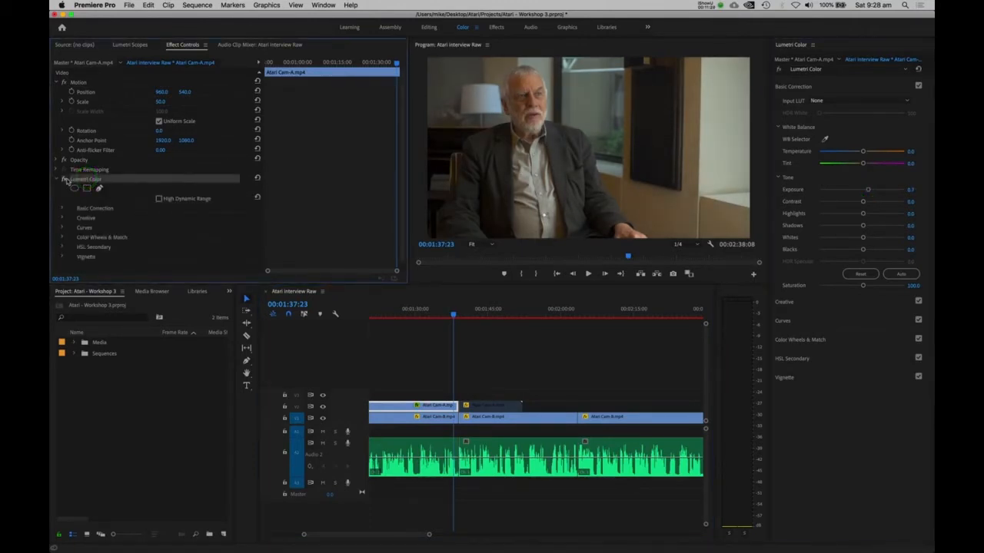
left_click(65, 179)
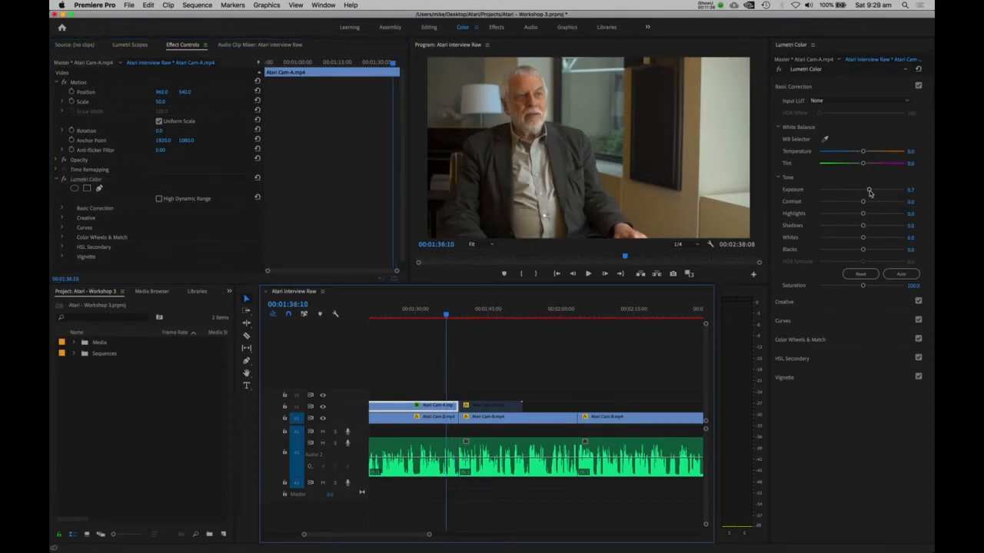
left_click_drag(869, 193, 862, 192)
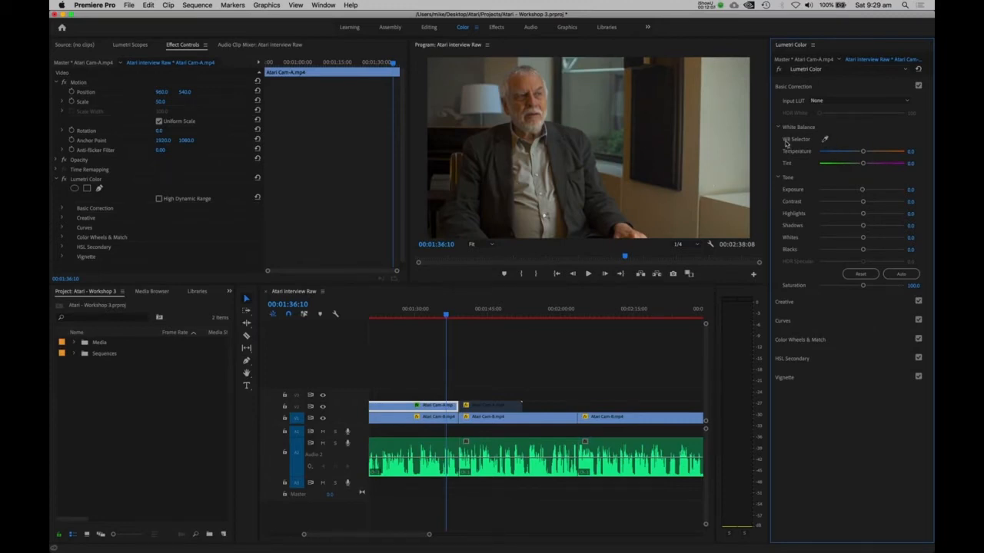
Step: Take up the white balance selector to sample a neutral colour for the Cam-A clip
left_click(825, 140)
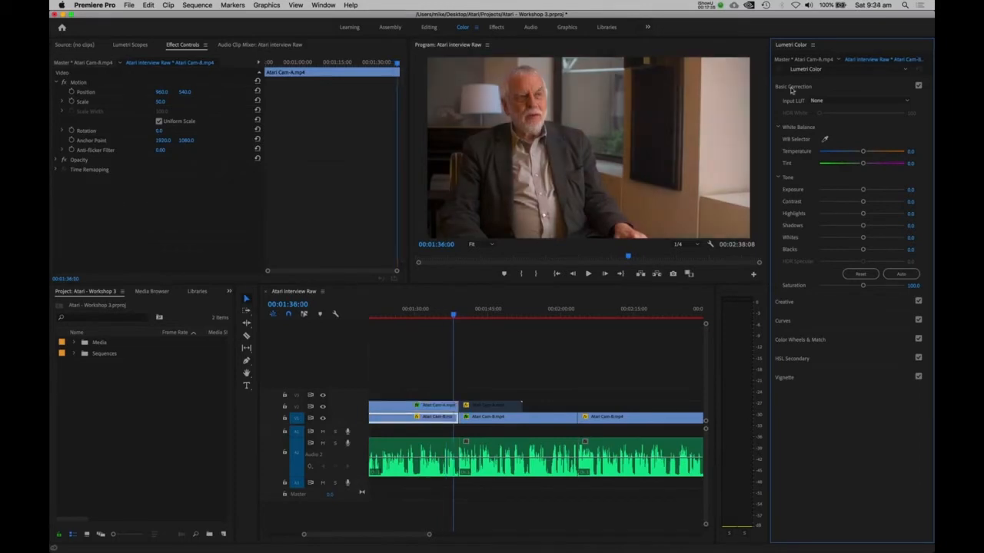
Step: Compare the Lumetri Color corrections of the Cam-A and Cam-B clips on both sides of the cut near 00:01:39
left_click(444, 408)
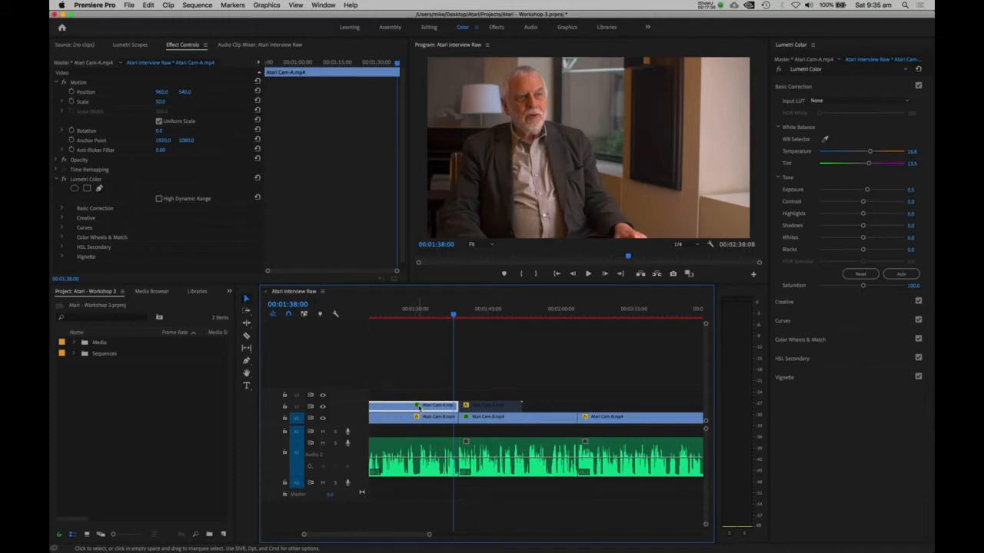
left_click(490, 418)
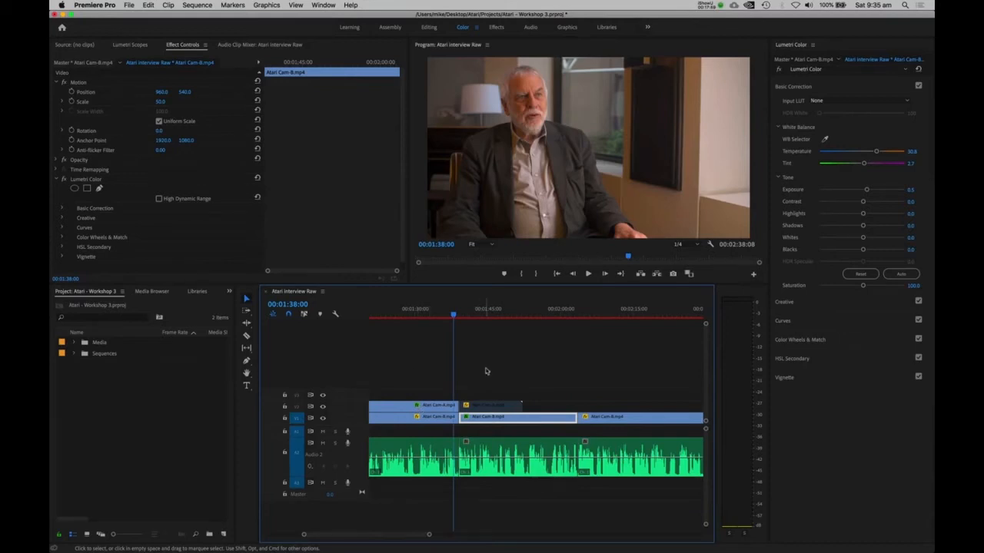
key("1")
key("1")
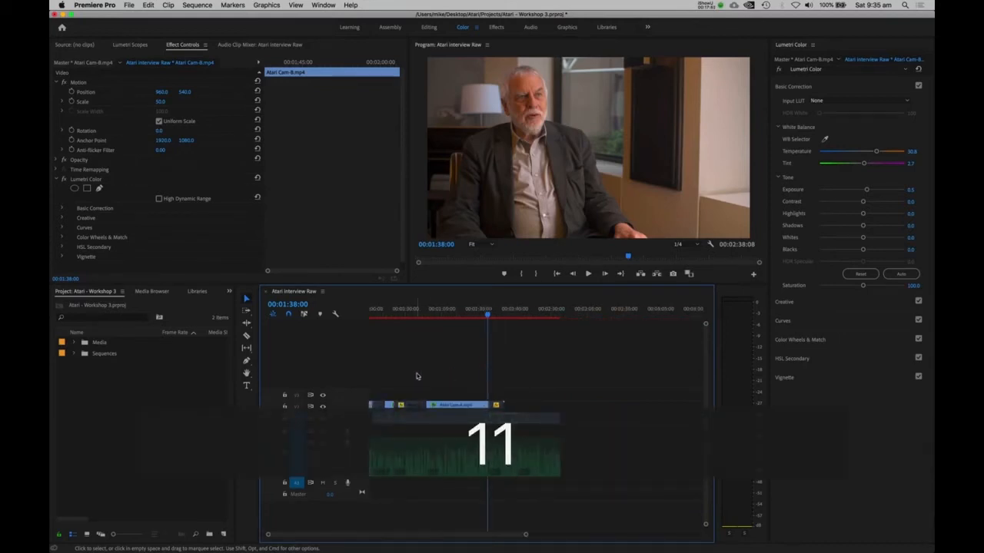
left_click(449, 405)
left_click(506, 417)
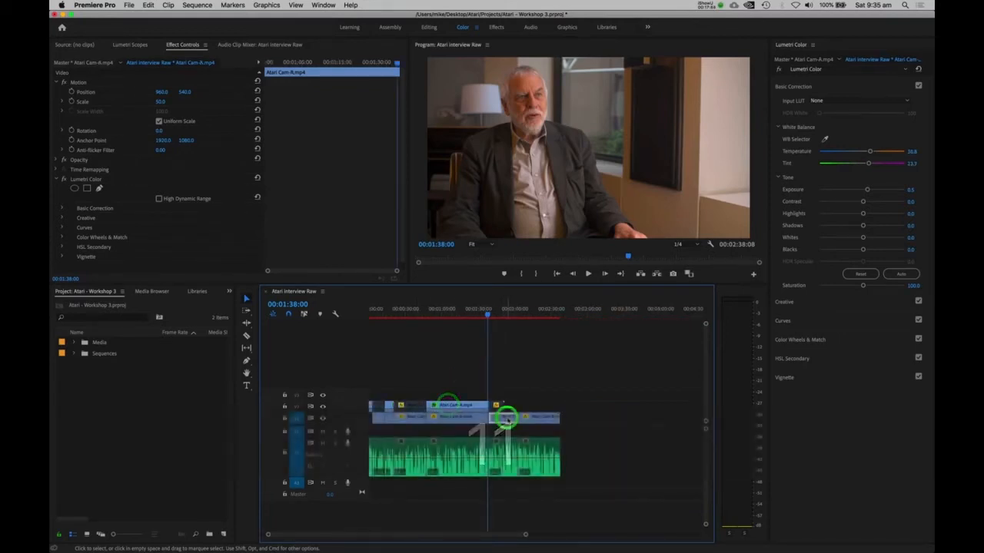
left_click(467, 405)
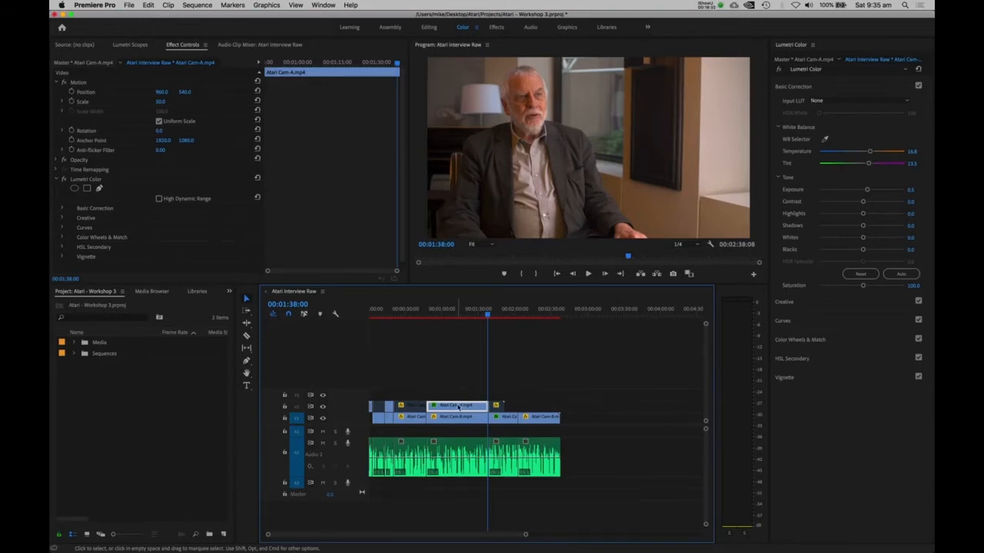
Step: Copy the graded Cam-A clip just before the cut so its attributes can be reused
left_click(454, 382)
left_click(456, 404)
right_click(453, 405)
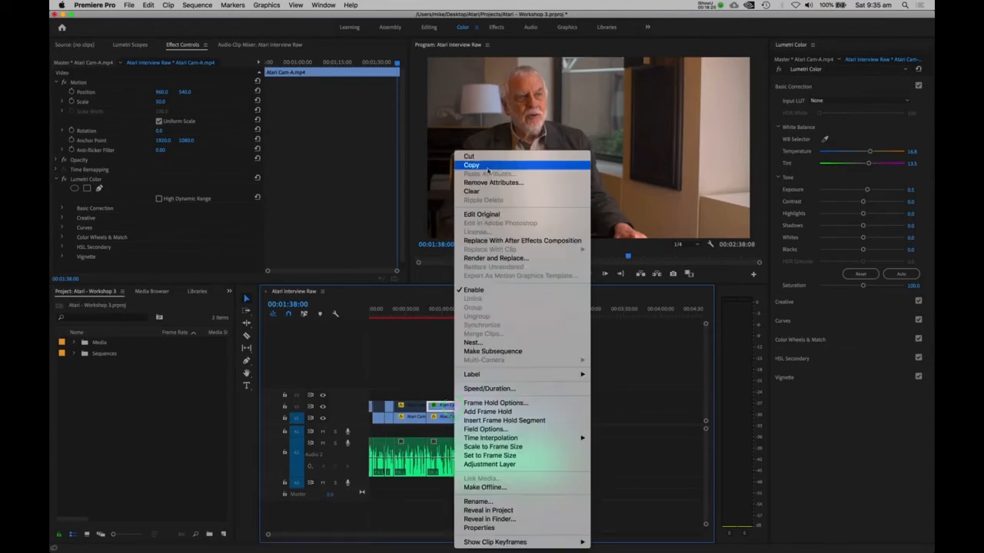
left_click(487, 168)
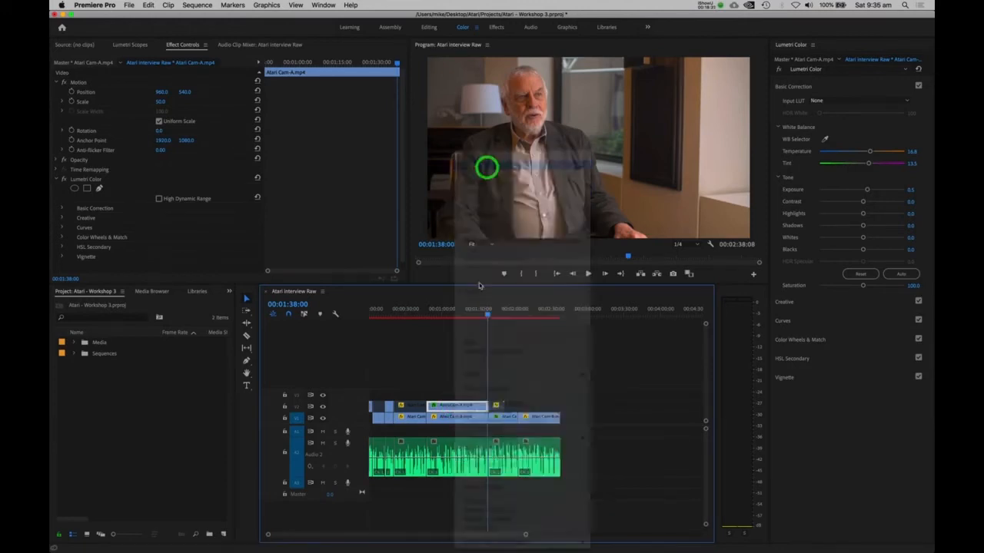
key("super+c")
left_click(458, 404)
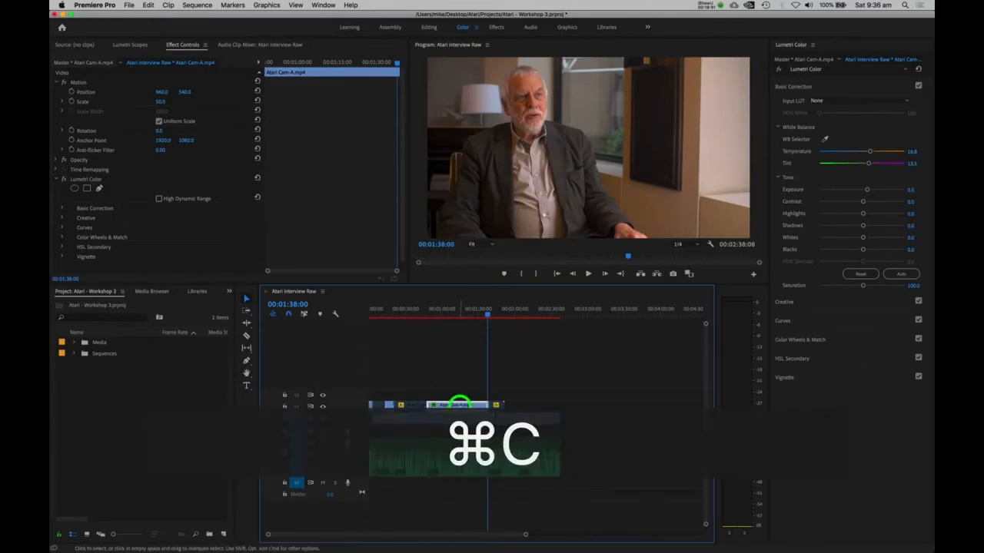
Step: Select the other Cam-A clips on the upper video track and paste the copied attributes, including Lumetri Color, onto them
left_click(412, 390)
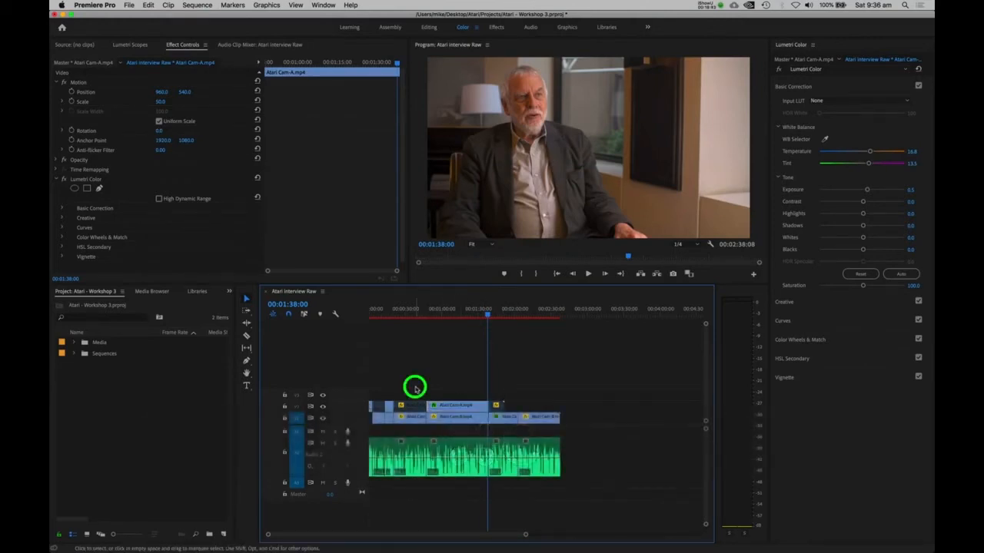
key("2")
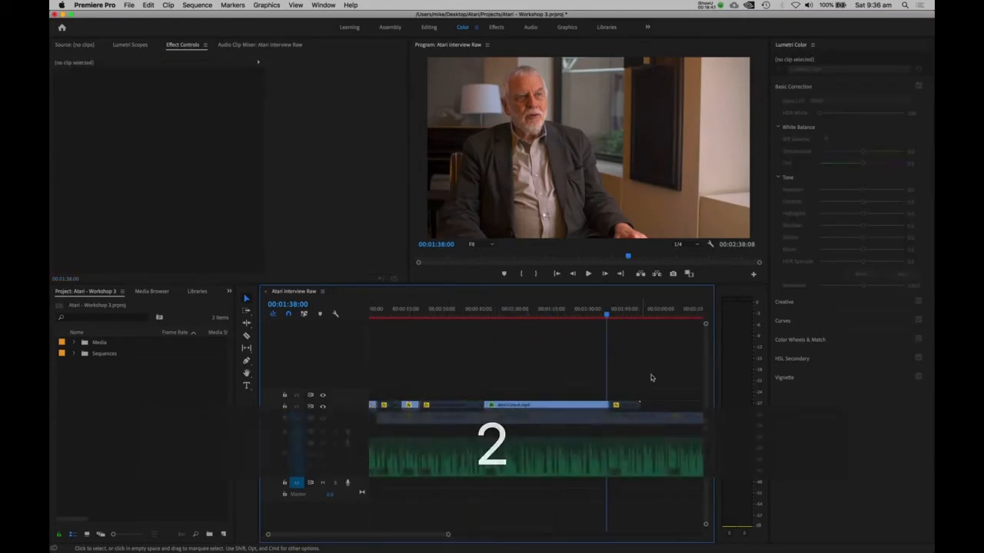
left_click(624, 405)
left_click_drag(460, 392, 370, 405)
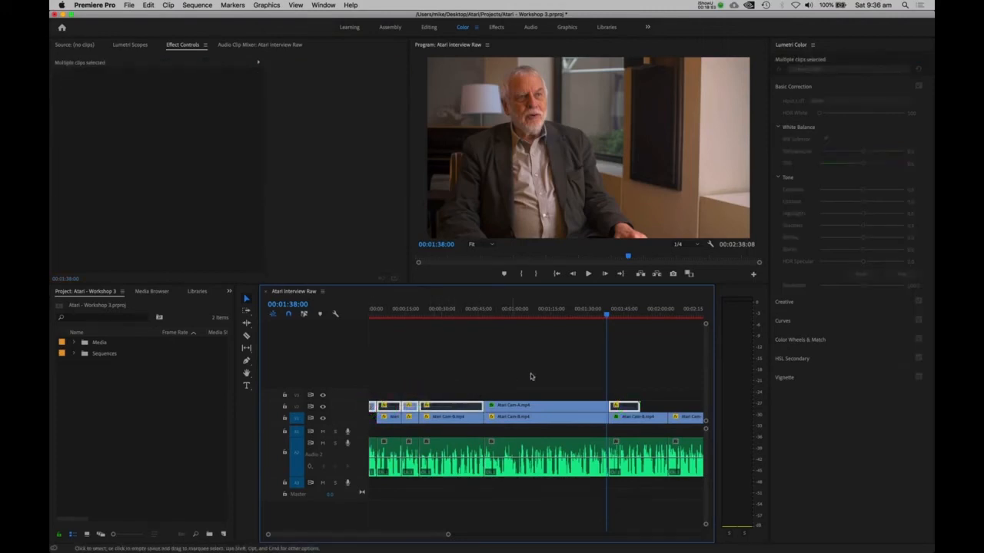
right_click(455, 405)
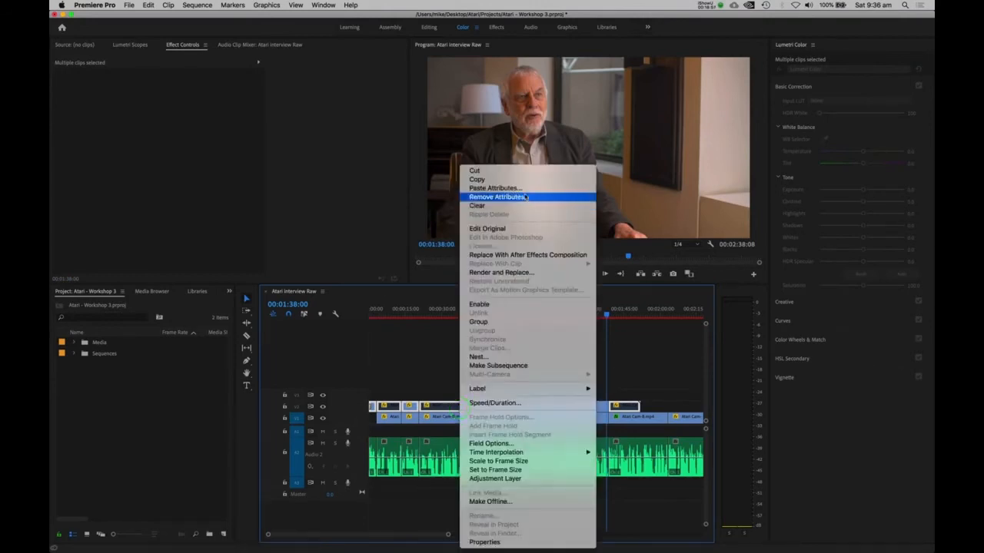
left_click(524, 190)
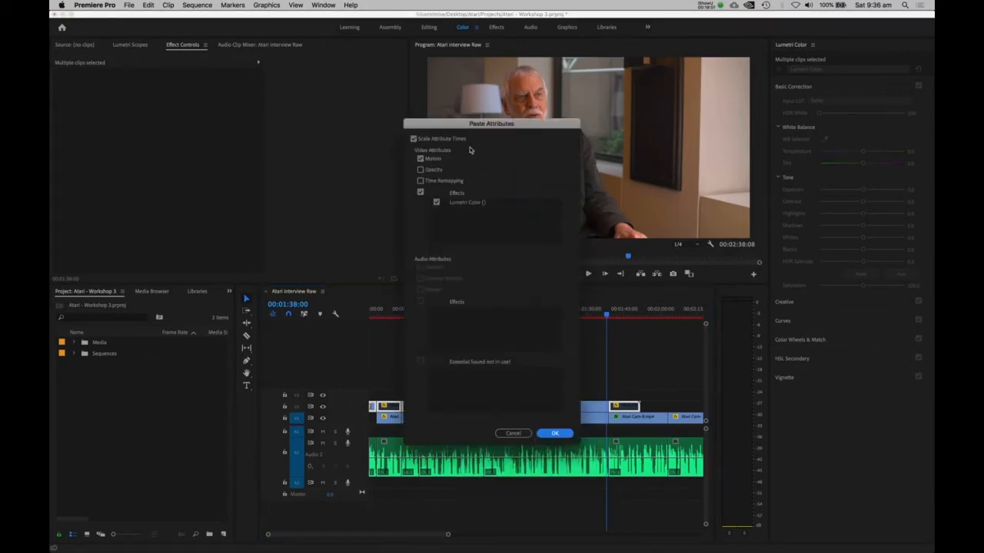
left_click_drag(479, 129, 684, 71)
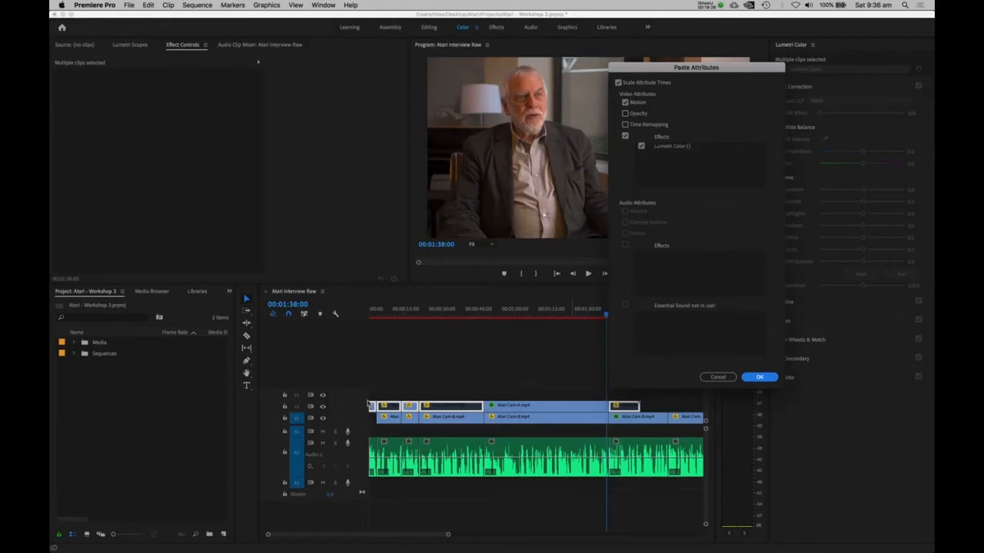
left_click(757, 377)
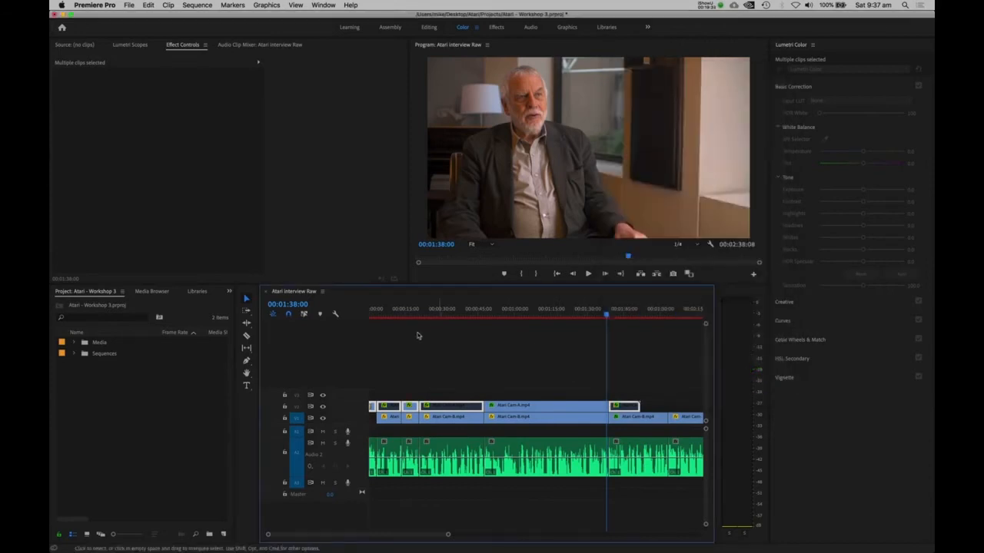
Step: Copy the graded Cam-B clip and paste its Lumetri Color effect, without Motion, onto all Cam-B clips on V1
left_click_drag(481, 312, 499, 312)
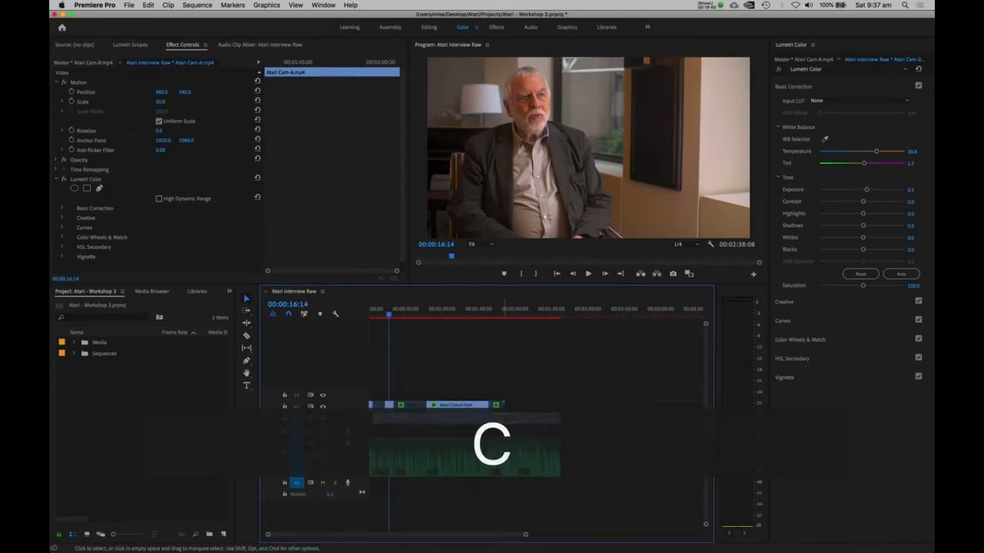
key("super+c")
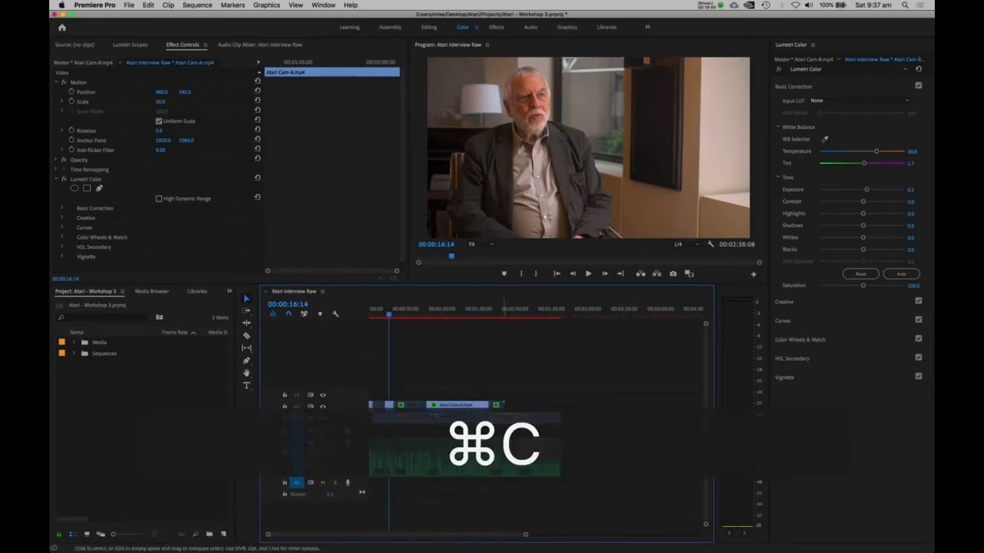
left_click_drag(591, 422, 369, 429)
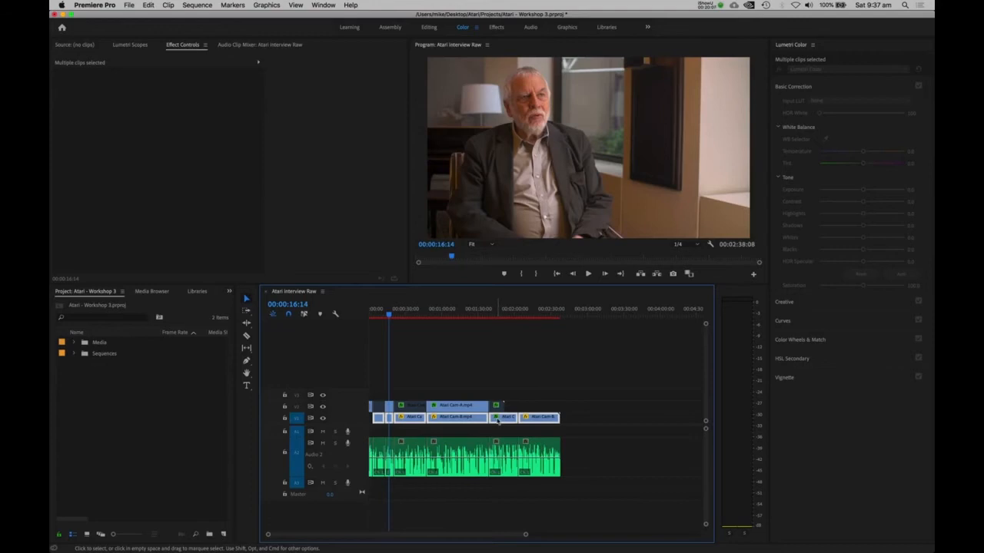
right_click(498, 419)
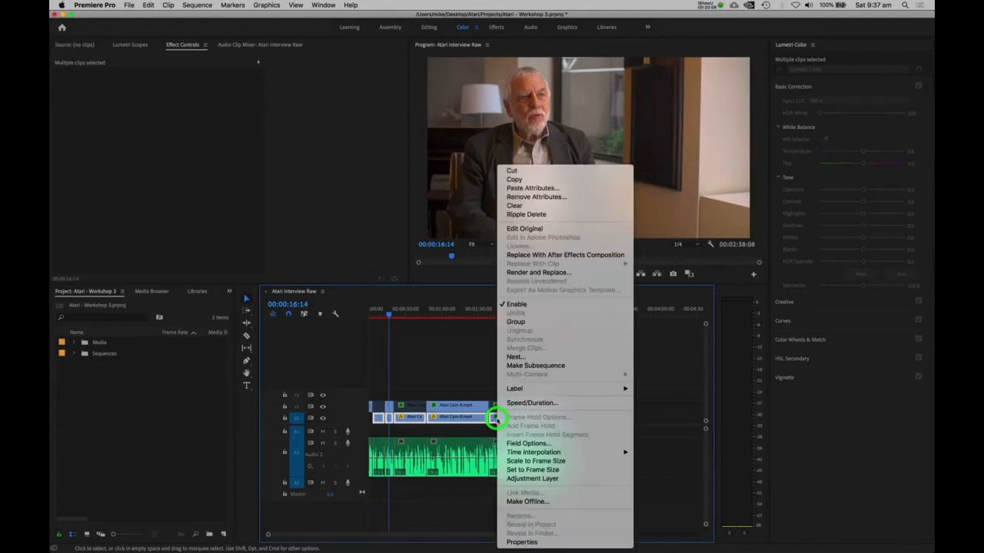
left_click(543, 190)
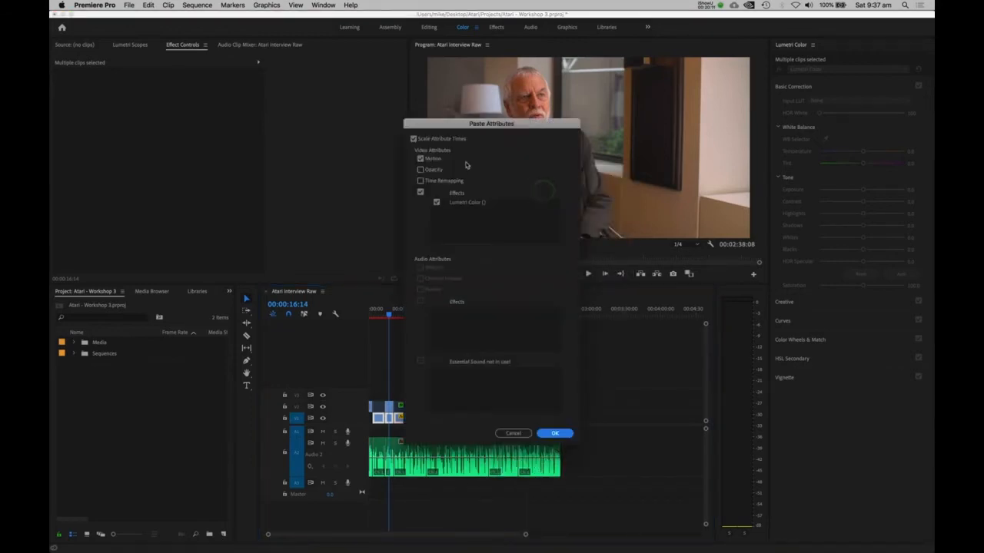
left_click(421, 159)
left_click(557, 433)
left_click(479, 364)
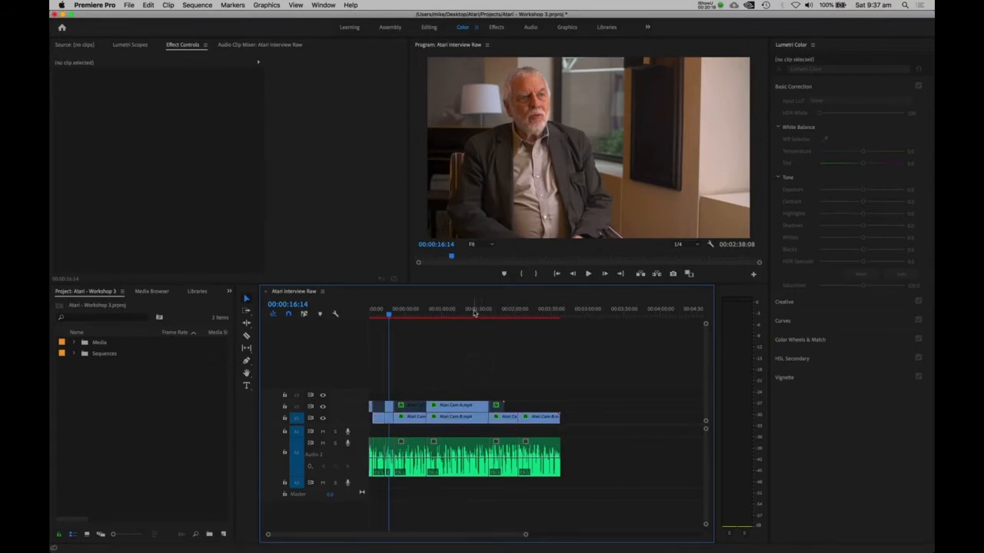
Step: Check the Cam-B clips at 00:00:35:19 and 00:01:48:10, and collapse both Lumetri Color effects on the second clip
left_click(412, 311)
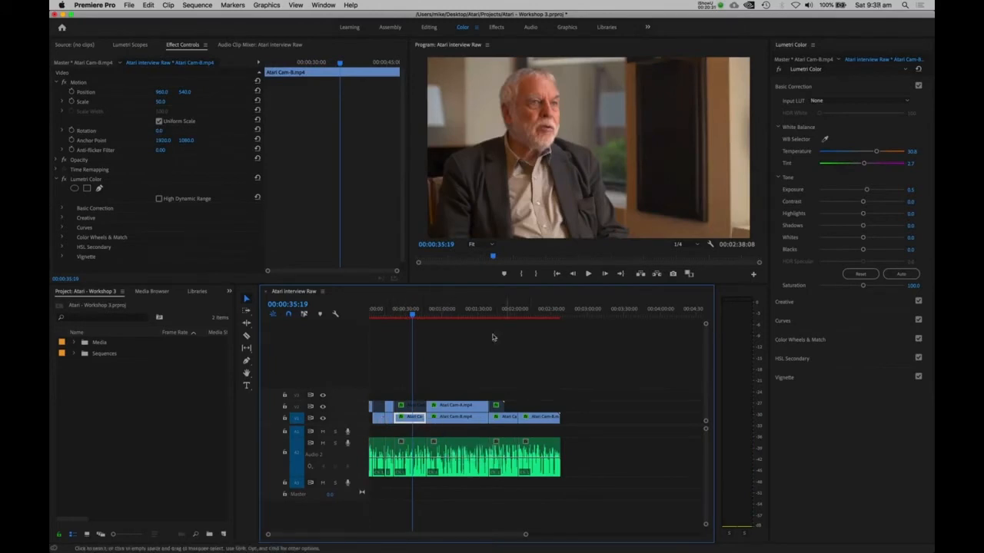
left_click(501, 311)
left_click(505, 417)
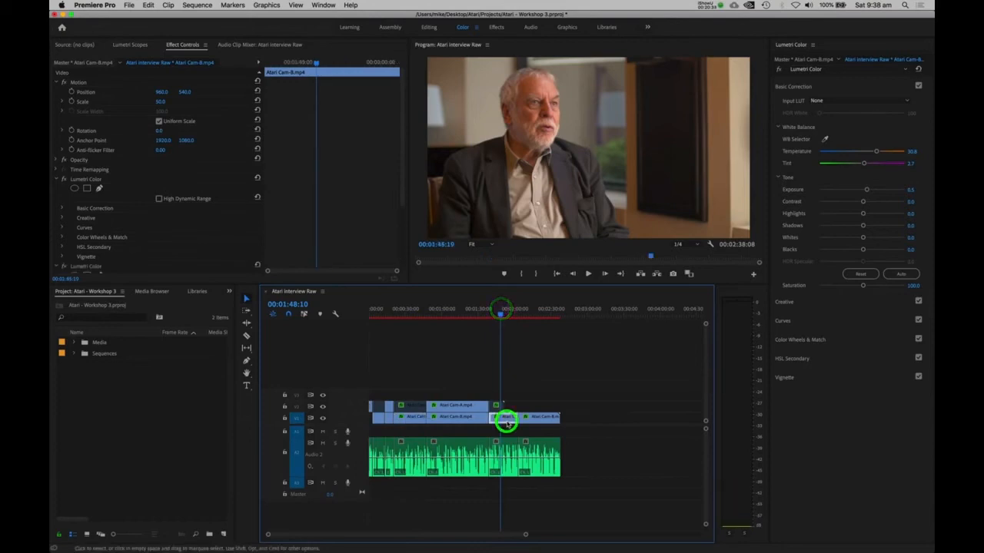
left_click(58, 181)
left_click(58, 189)
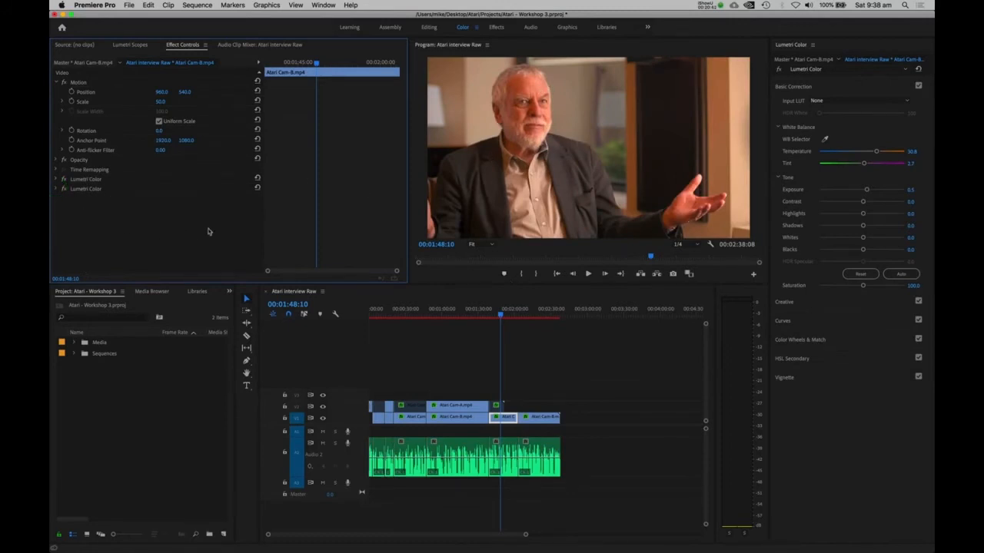
Step: Try cutting the duplicate Lumetri Color effect from the Cam-B clip at 00:01:48:10, and undo the removal
left_click(90, 190)
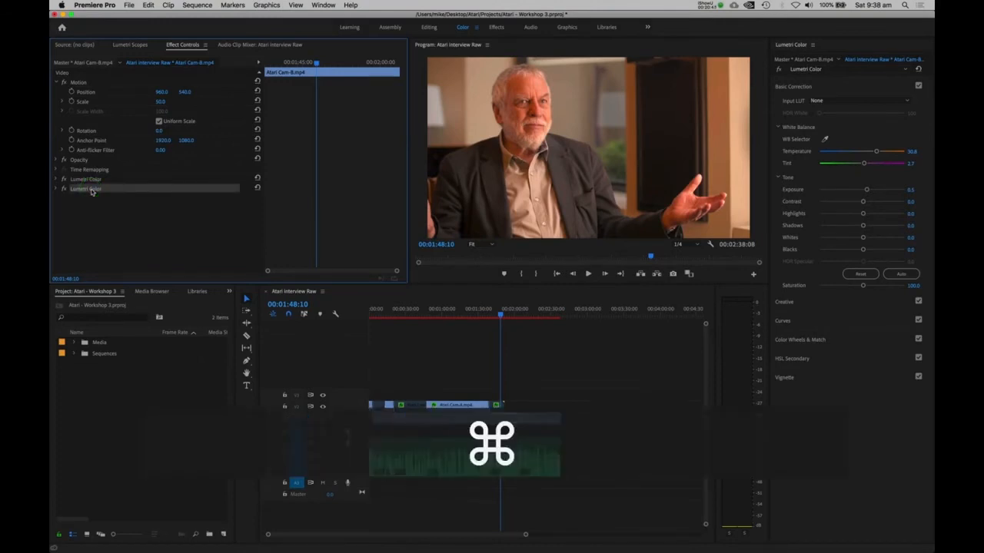
key("super+x")
left_click(86, 180)
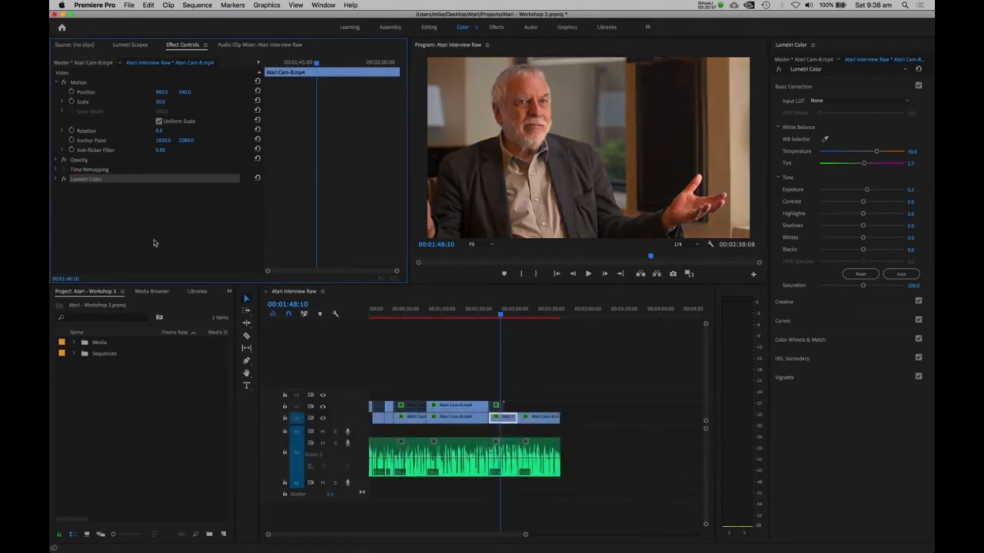
key("super+z")
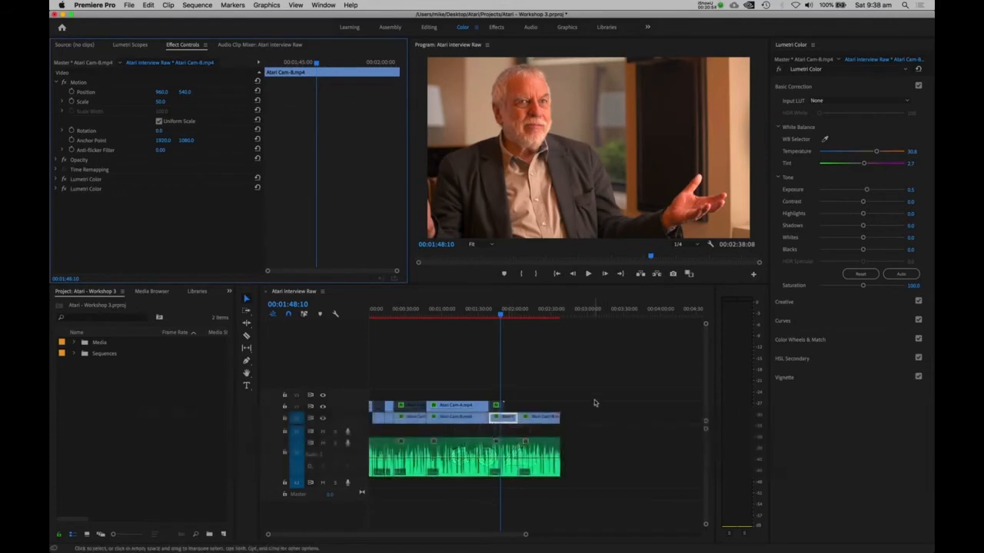
Step: Try removing the Motion, Opacity, Time Remapping and effect attributes from all clips on both video tracks, and undo the removal
left_click_drag(503, 309, 479, 309)
left_click_drag(596, 377, 292, 428)
left_click(453, 410)
right_click(454, 410)
left_click(490, 197)
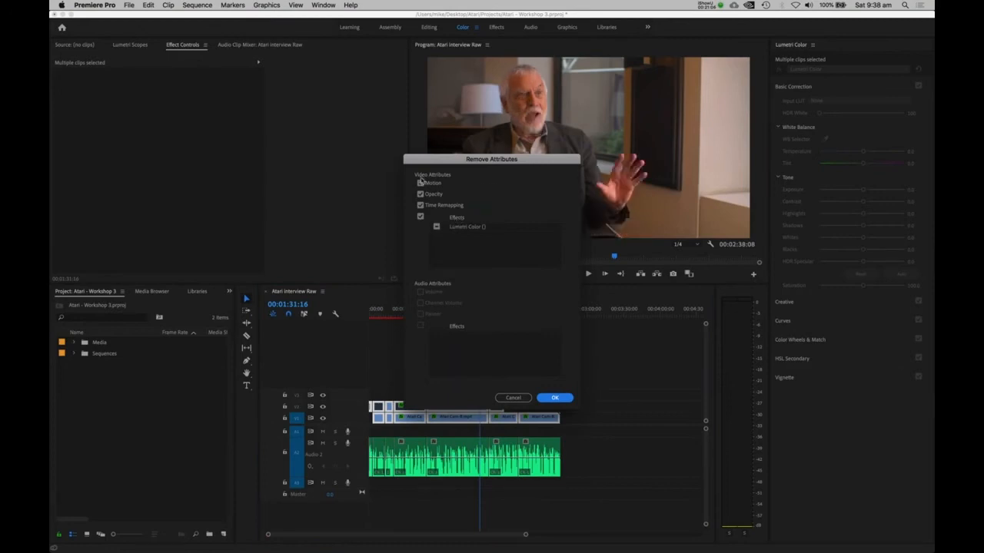
left_click(437, 227)
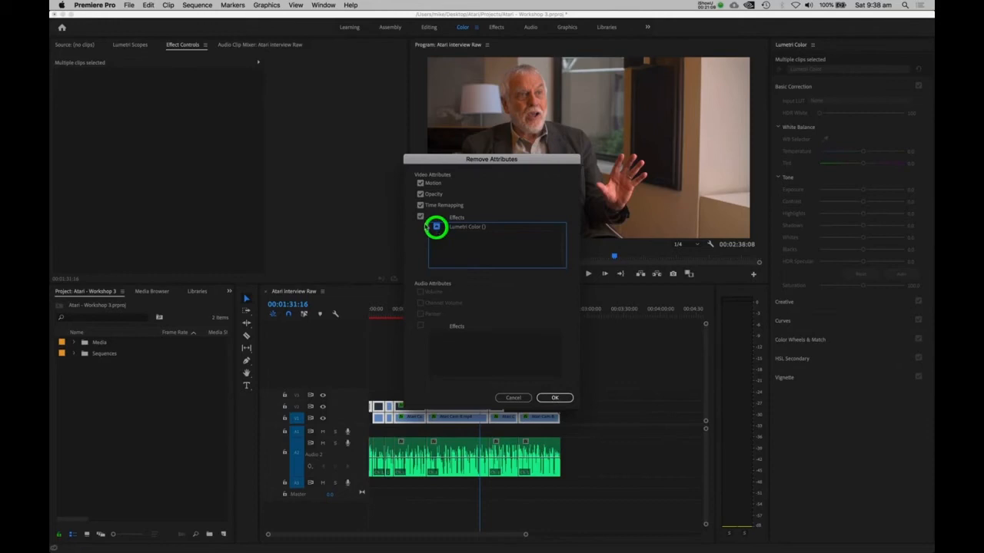
left_click(552, 400)
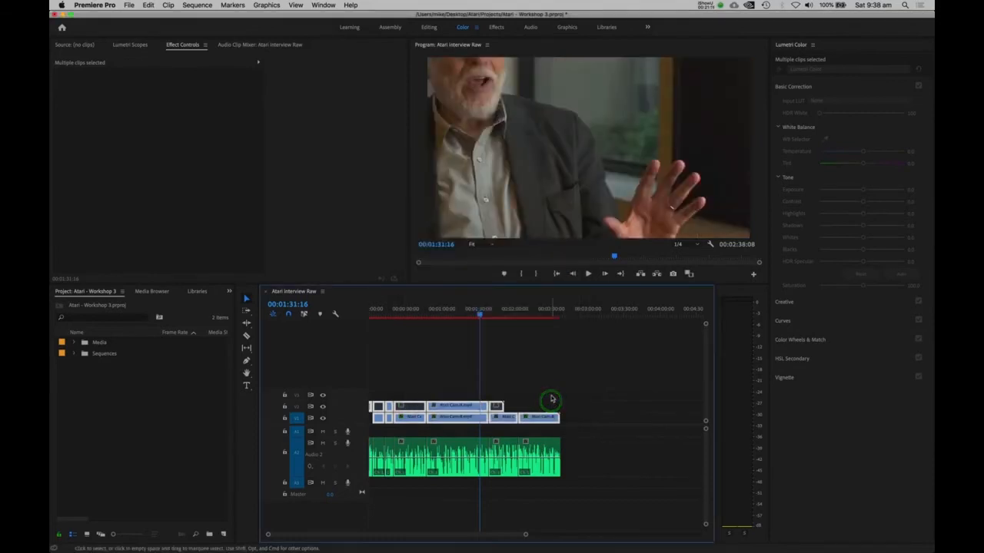
key("super+z")
left_click(502, 364)
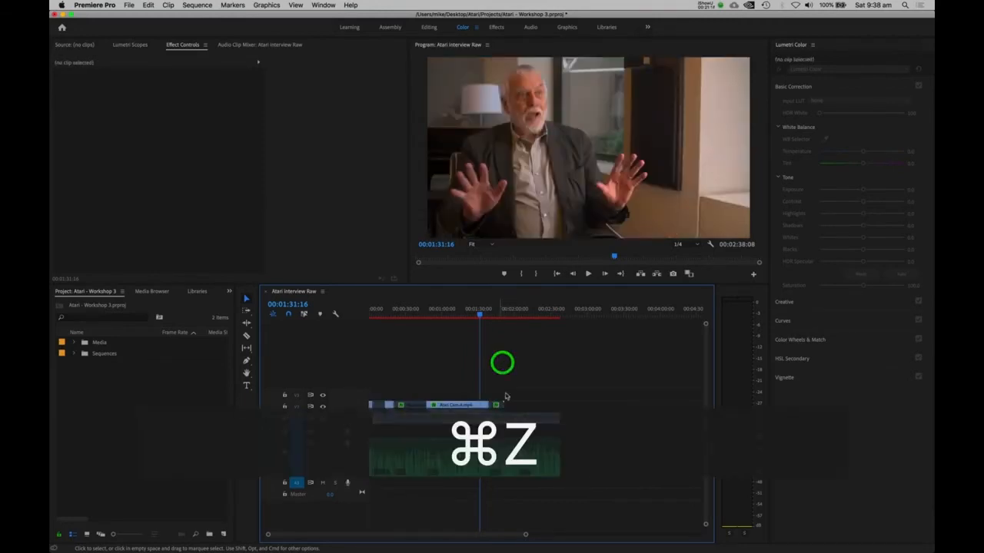
Step: Delete the second, duplicate Lumetri Color effect from the Cam-B clip right after the cut near 00:01:39
left_click(498, 416)
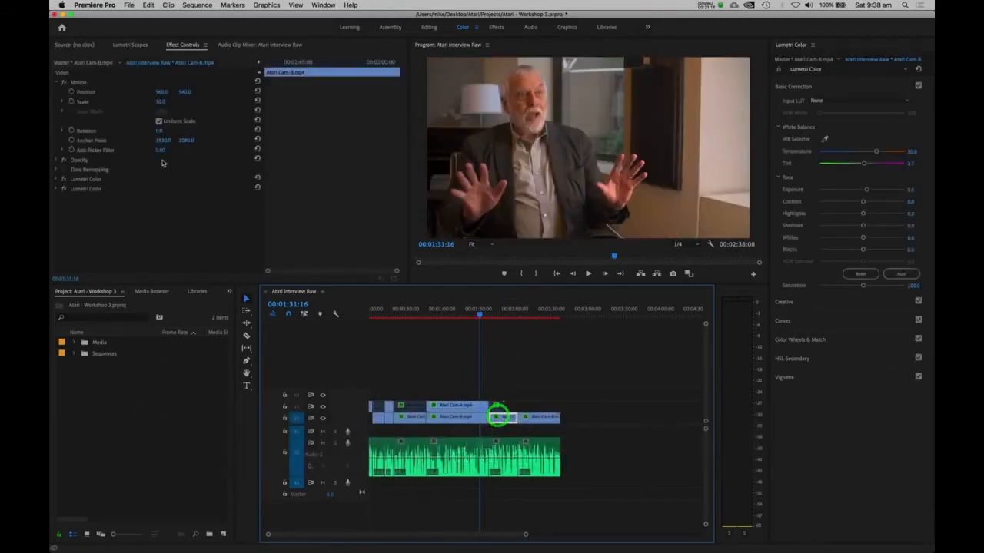
left_click(84, 190)
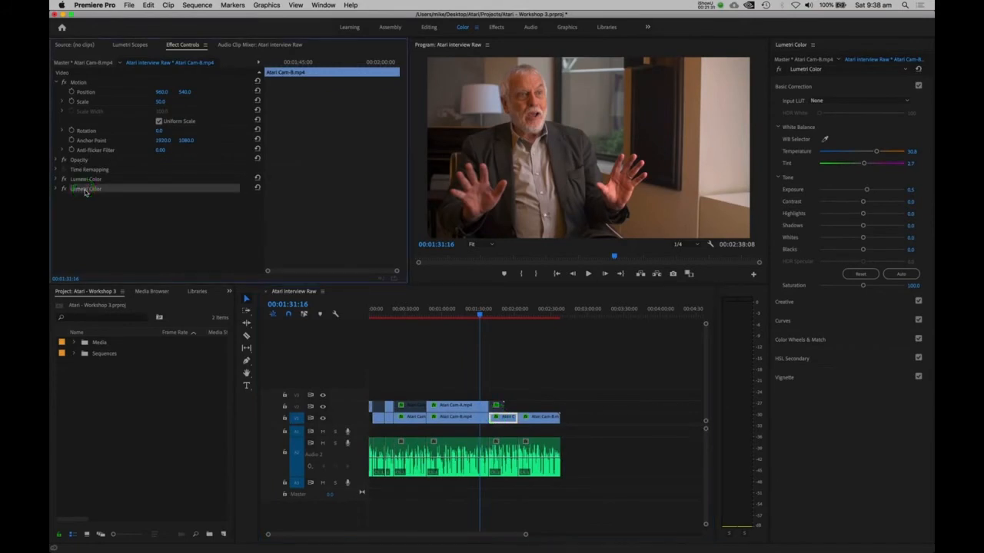
key("Delete")
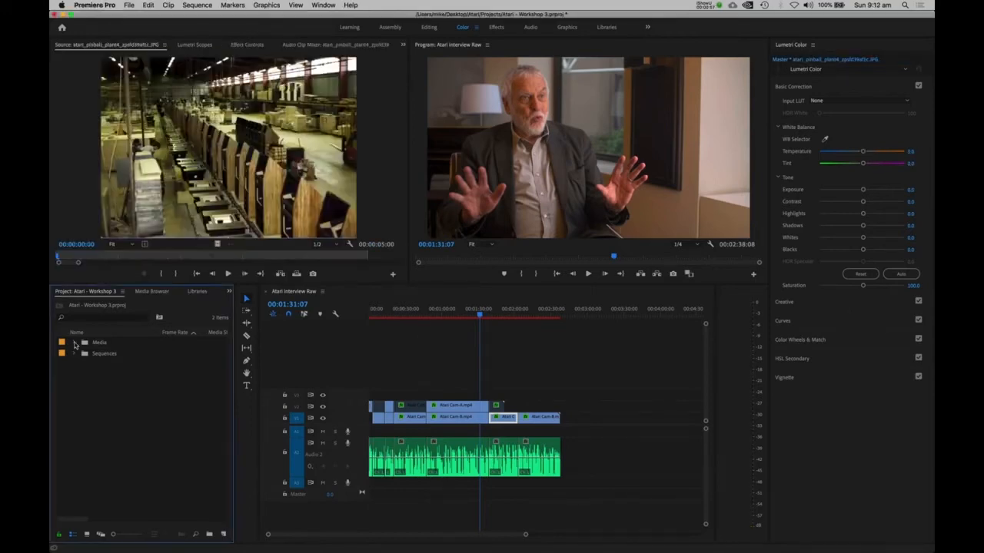
Step: Expand the Media and Downloaded files bins in the project, and widen the Name column to fit the full file names
left_click(74, 342)
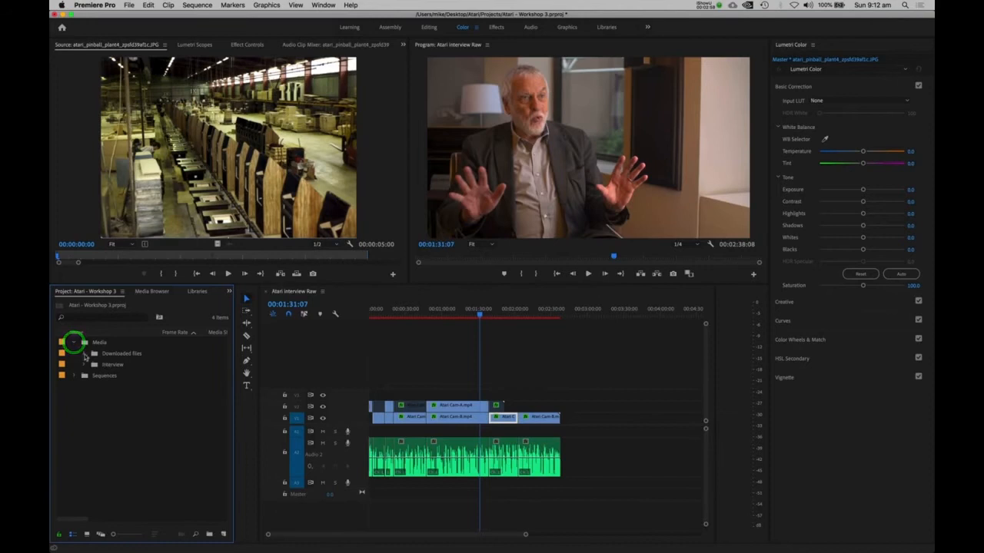
left_click(84, 354)
left_click(129, 352)
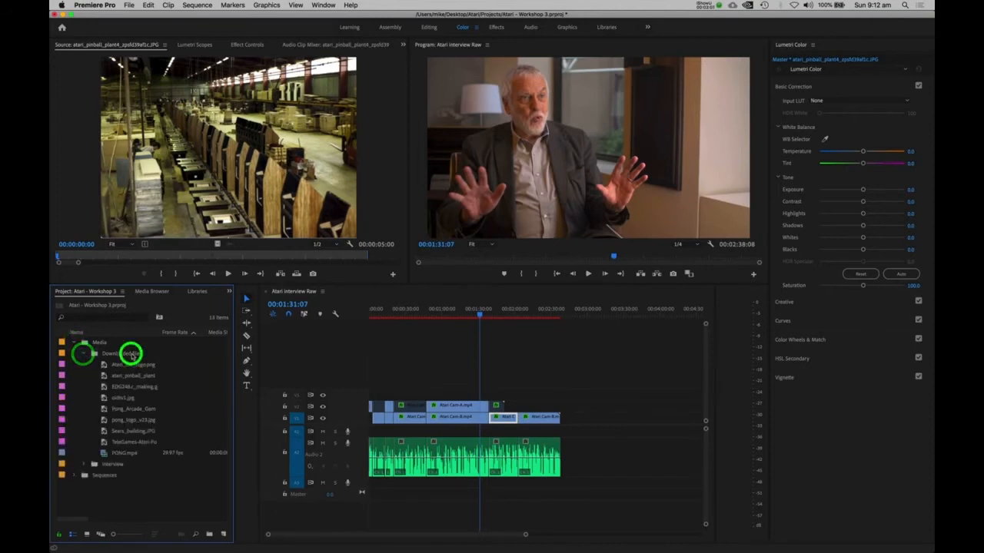
left_click(139, 364)
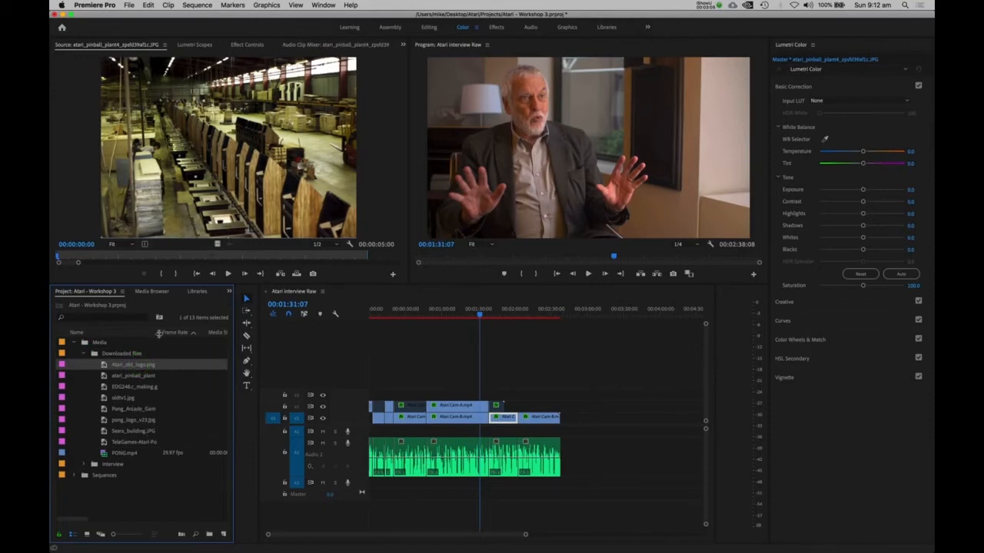
left_click_drag(160, 332, 209, 329)
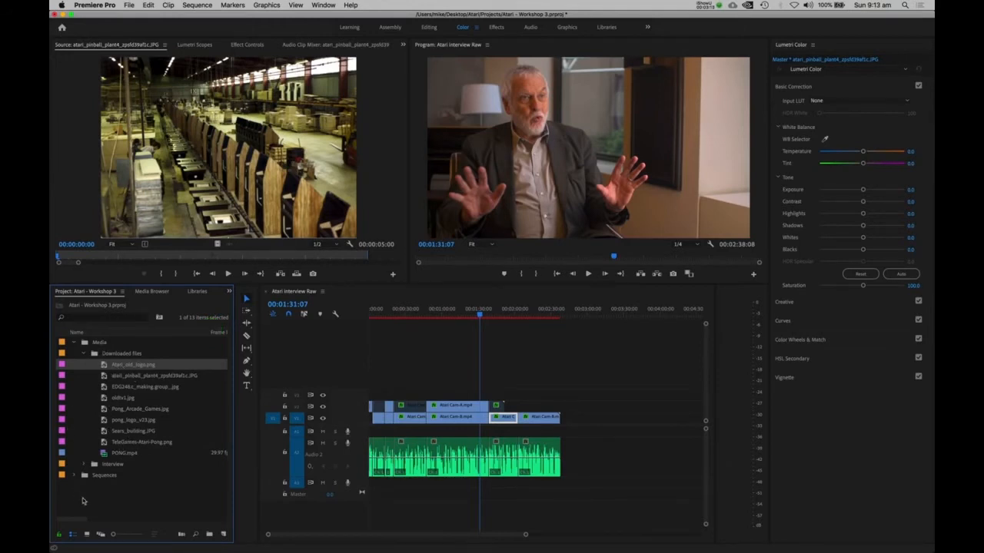
Step: Show the project items as thumbnails and open the Media bin and its Downloaded files bin
left_click(87, 534)
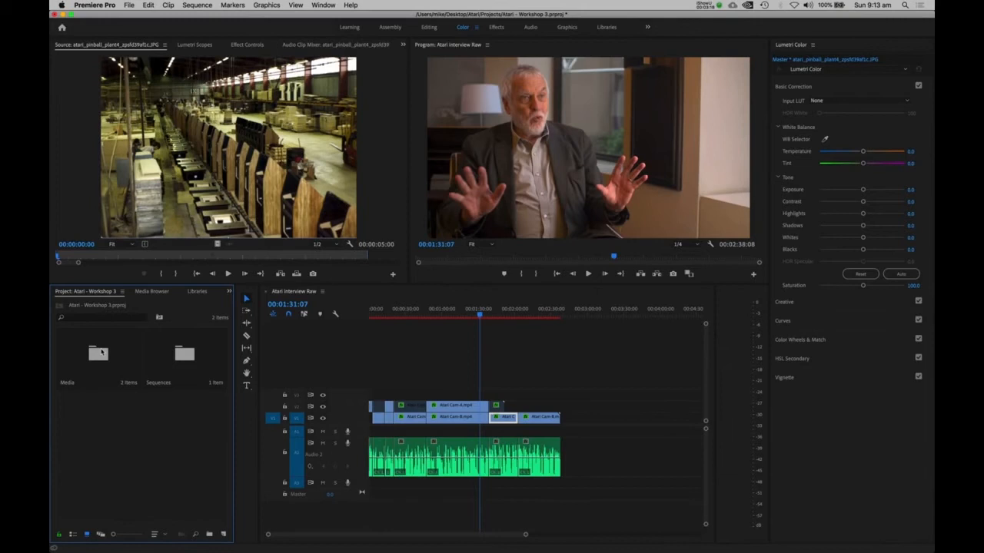
double_click(103, 355)
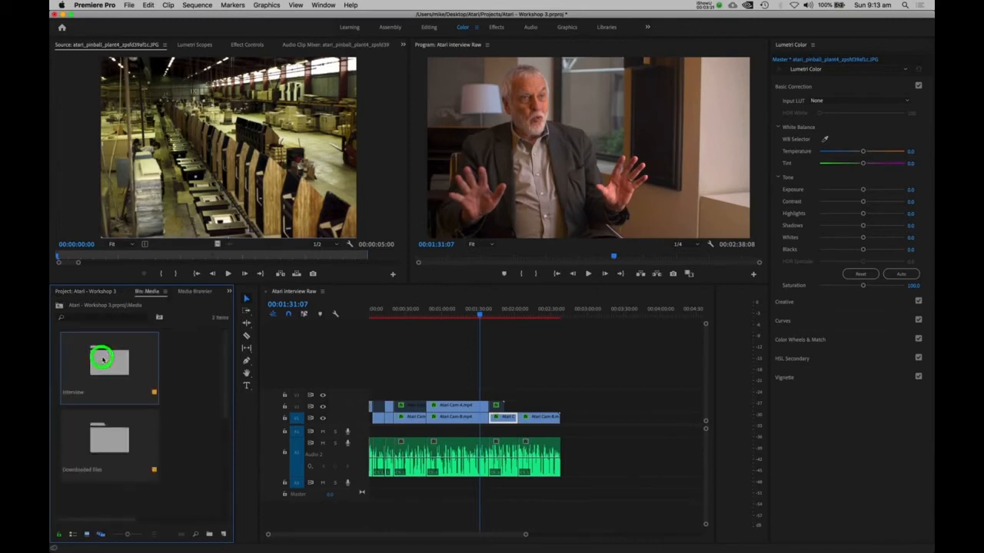
double_click(105, 451)
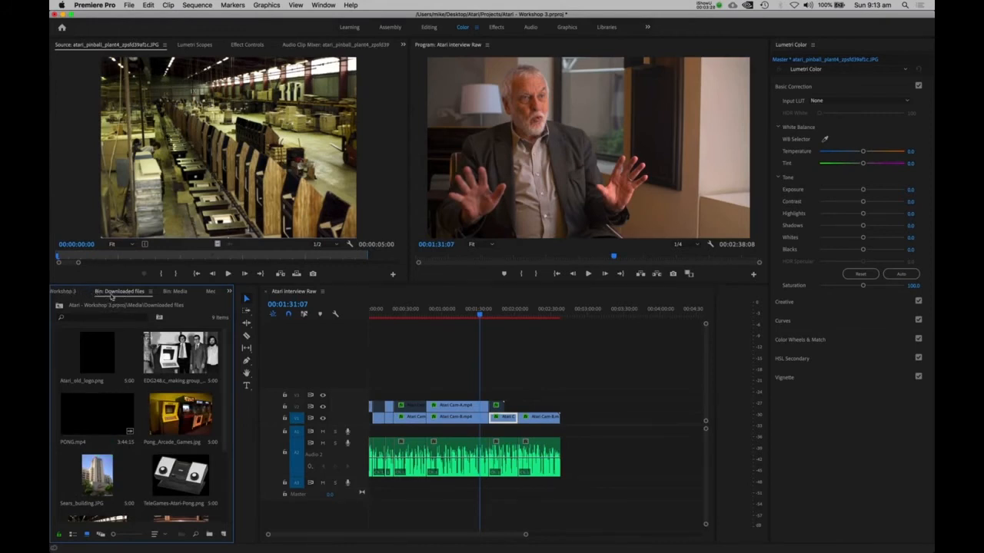
Step: Return the project's top level to list view, collapse the Downloaded files bin and expand the Sequences bin
left_click(66, 291)
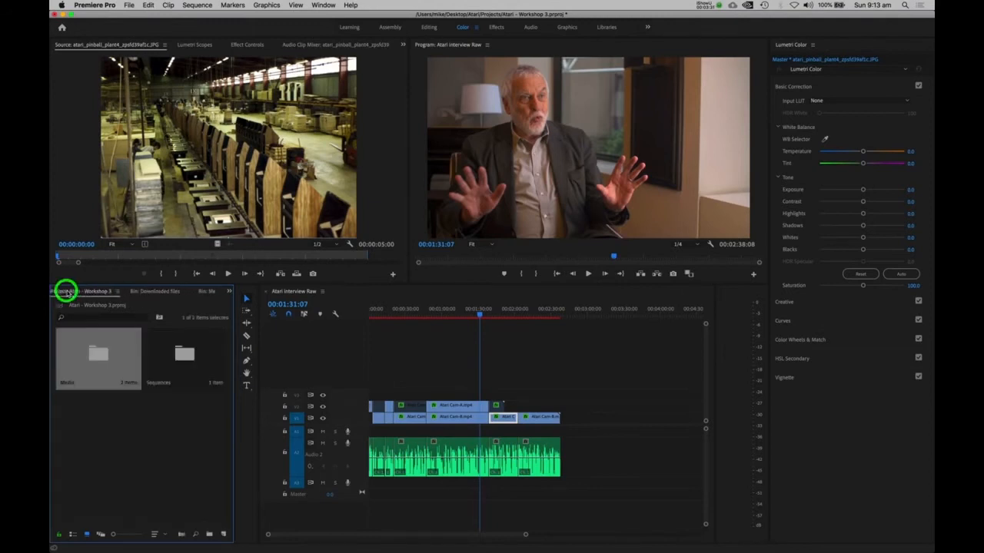
left_click(72, 533)
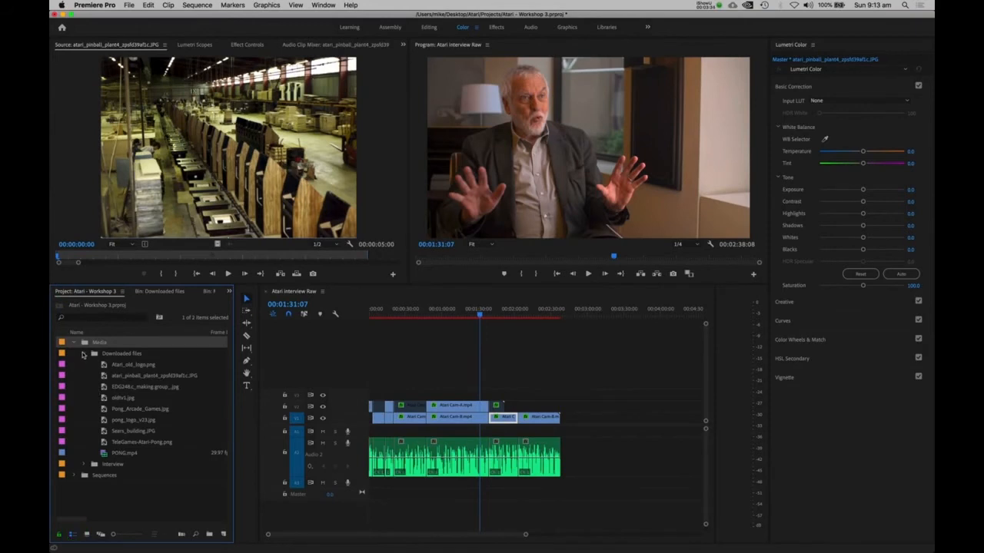
left_click(83, 355)
left_click(73, 343)
left_click(73, 342)
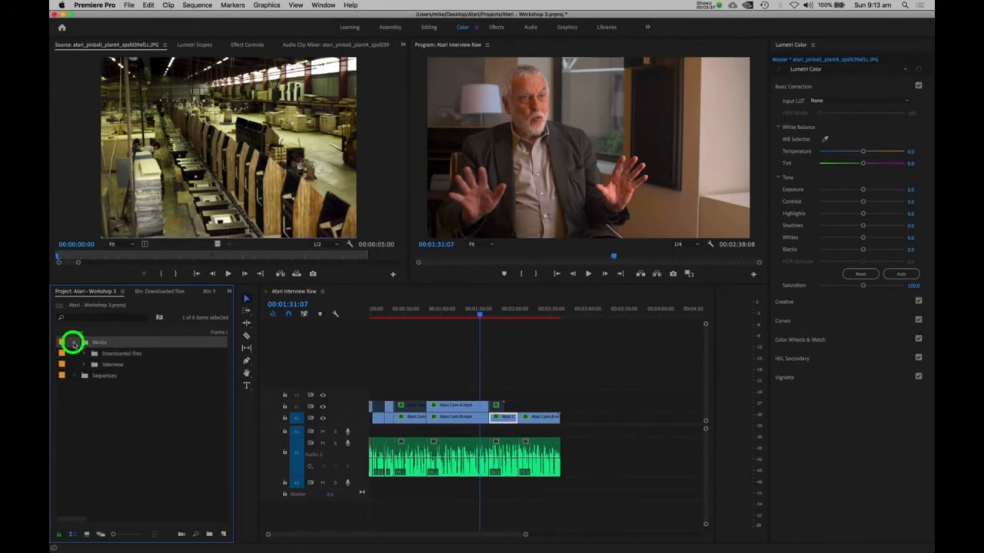
left_click(73, 375)
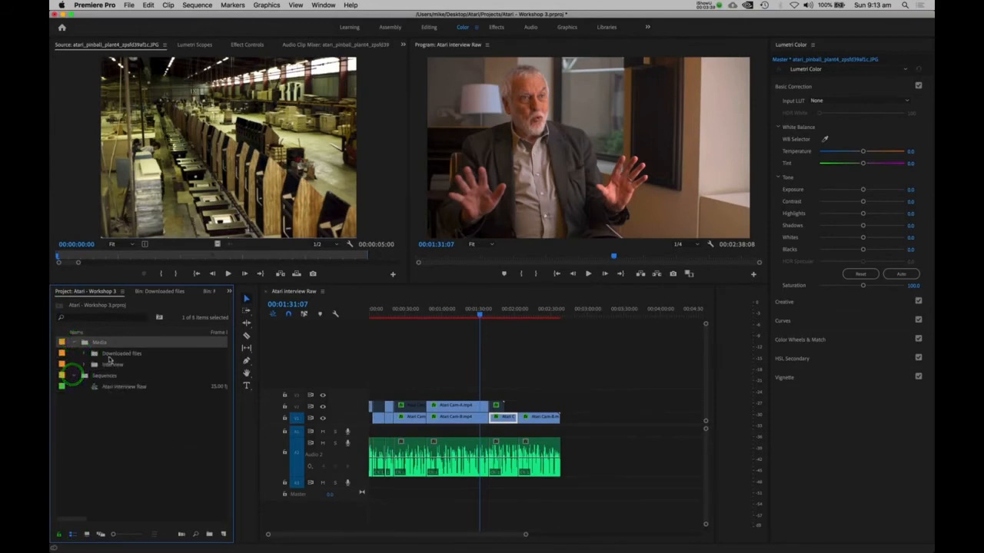
Step: Look through the image thumbnails in the Downloaded files bin, including the old TV, pinball plant, Sears building and TeleGames Pong pictures
left_click(159, 292)
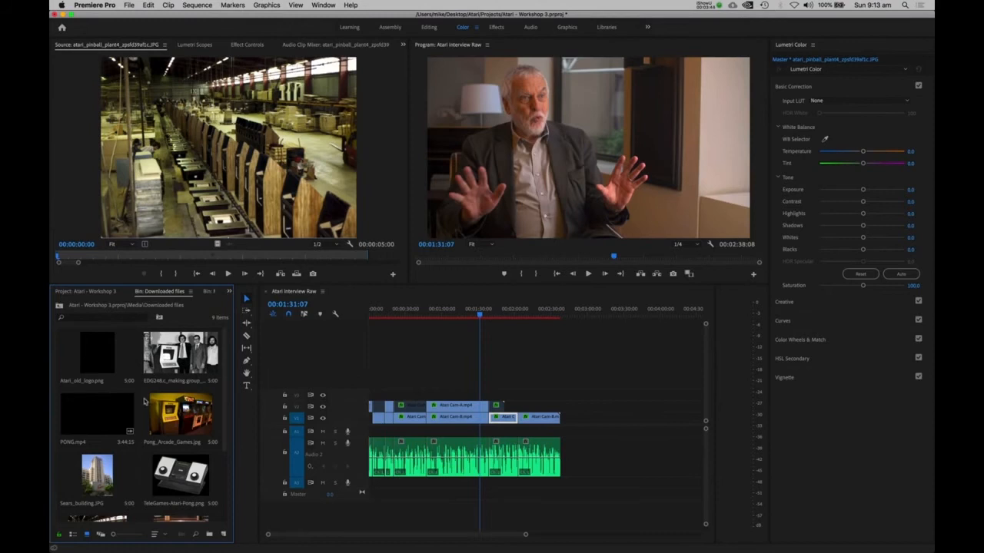
scroll(144, 401, "down", 3)
left_click(172, 415)
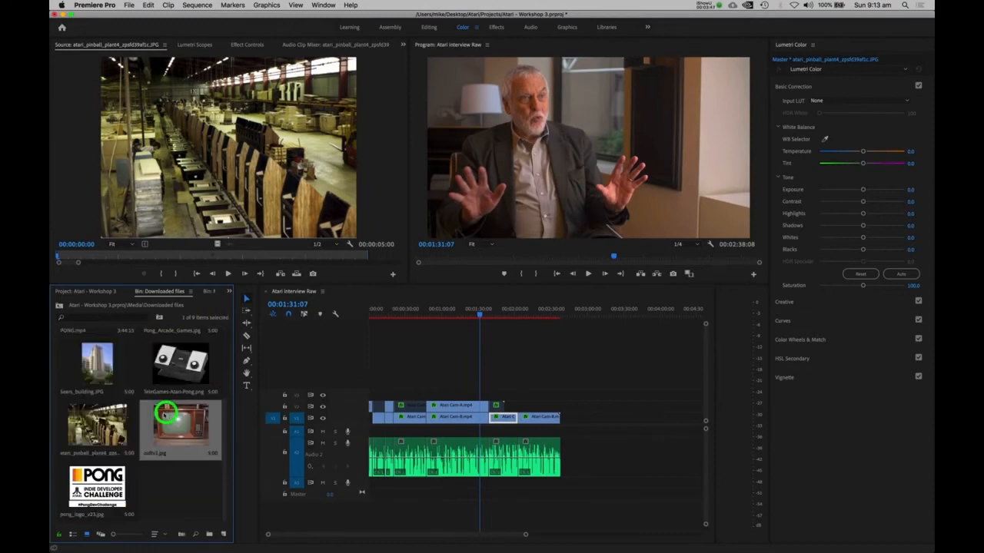
left_click(99, 419)
left_click(103, 348)
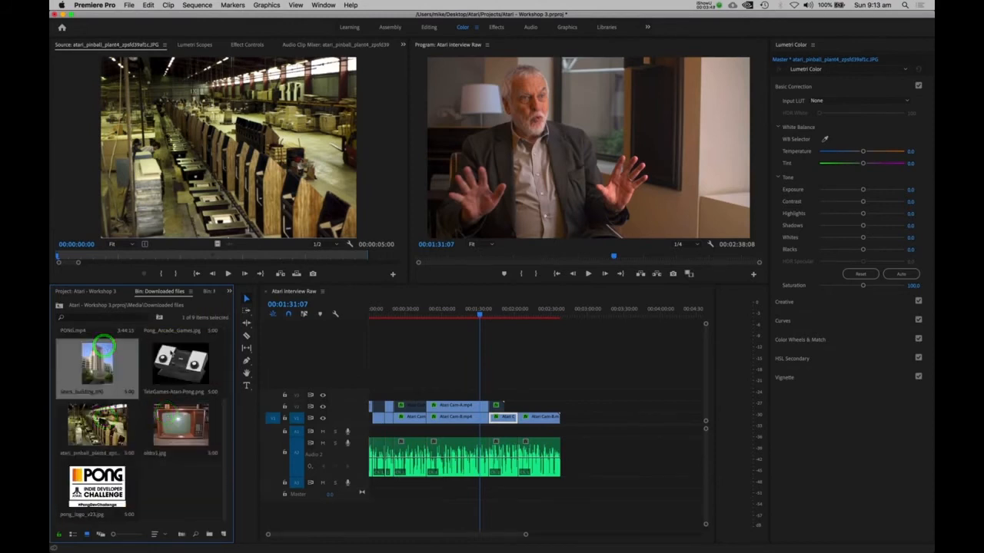
left_click(171, 350)
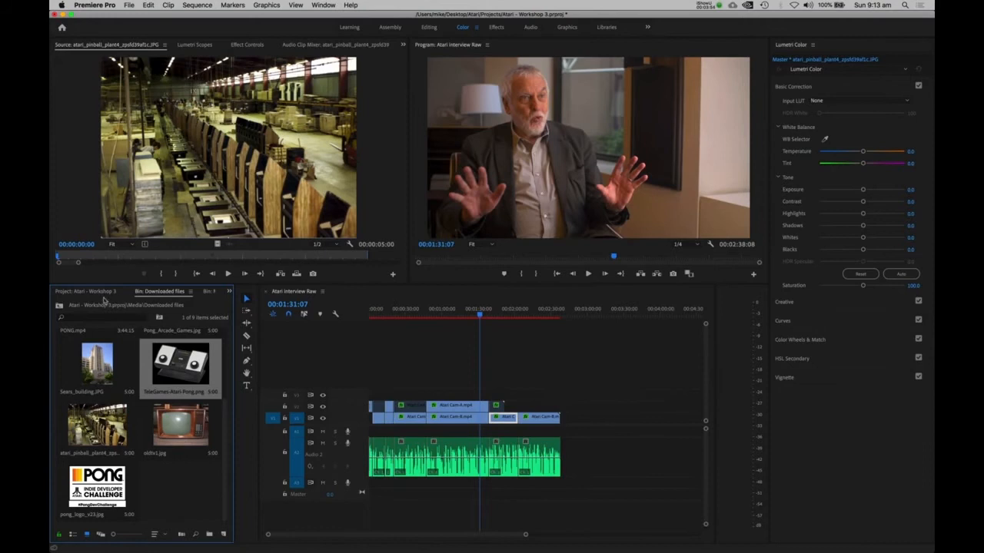
Step: Duplicate the Atari Interview Raw sequence in the Sequences bin
left_click(100, 292)
left_click(120, 387)
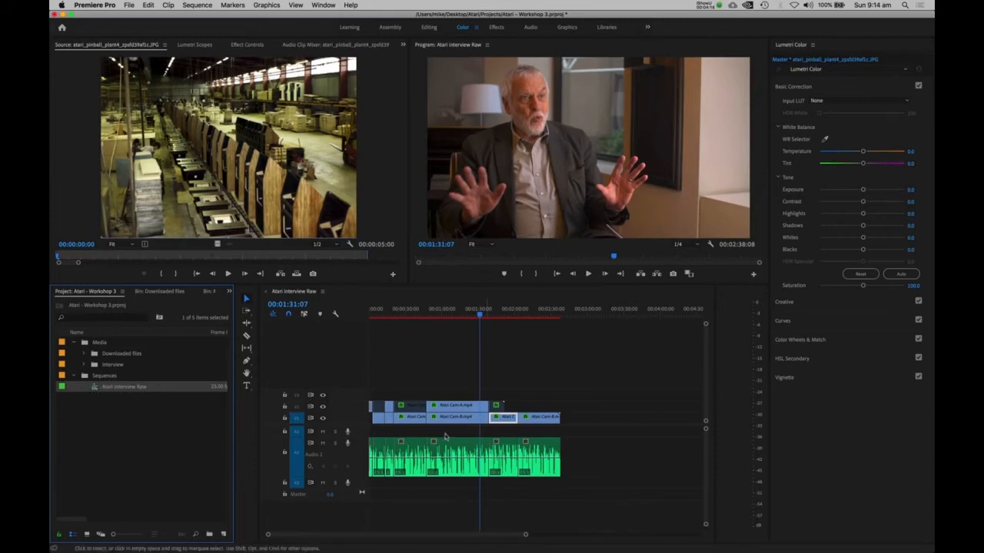
right_click(98, 388)
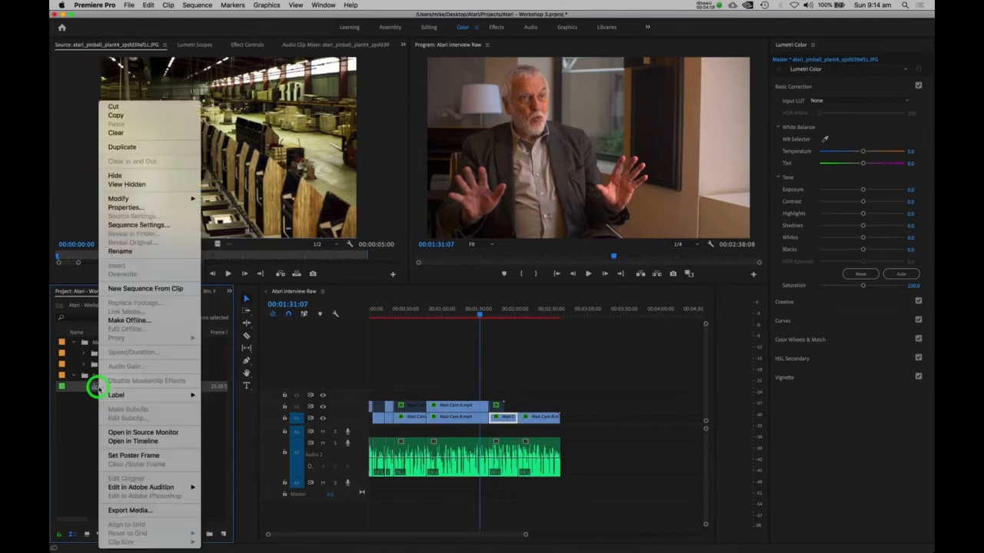
left_click(142, 147)
Step: Rename the duplicated sequence as Atari - 1st Cut
left_click(129, 398)
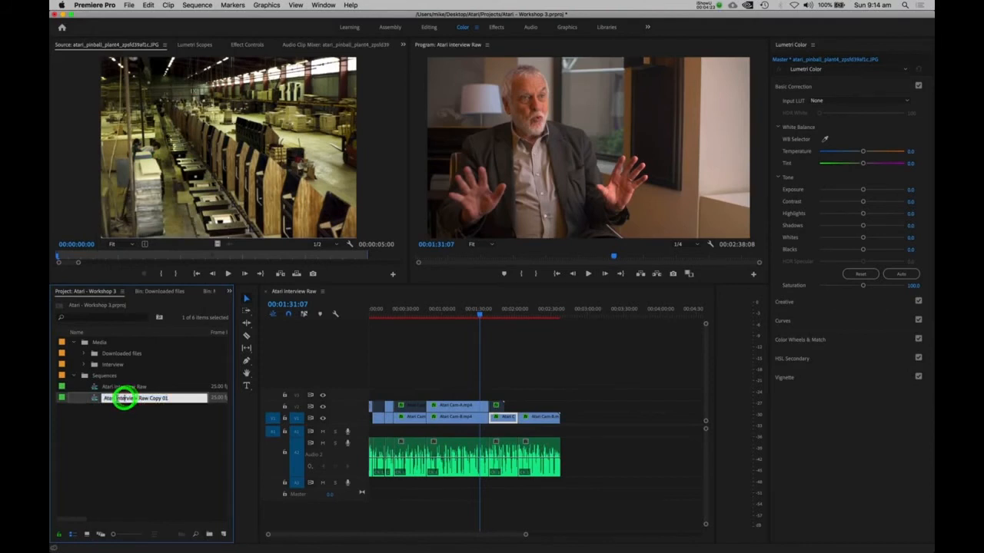
type("Atari ")
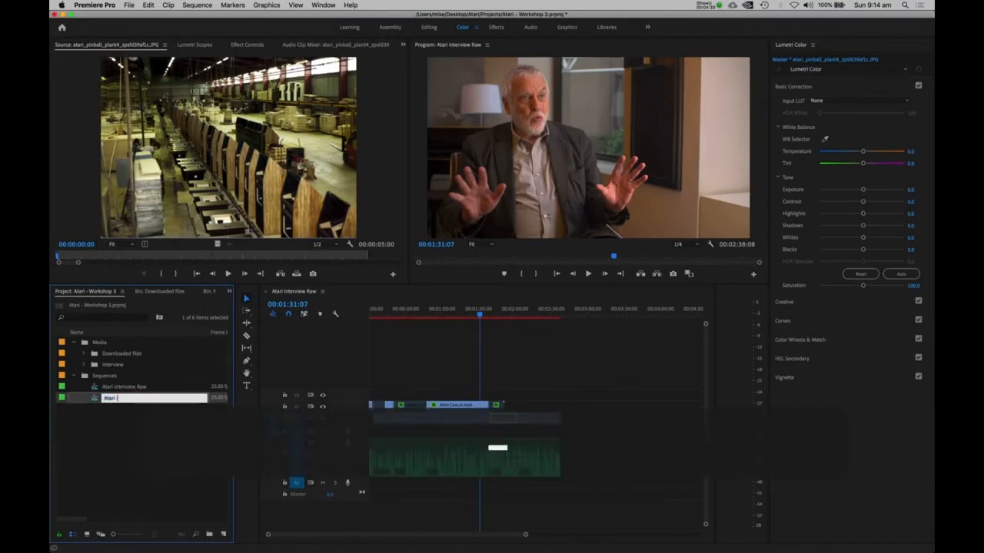
type("- 1st Cut")
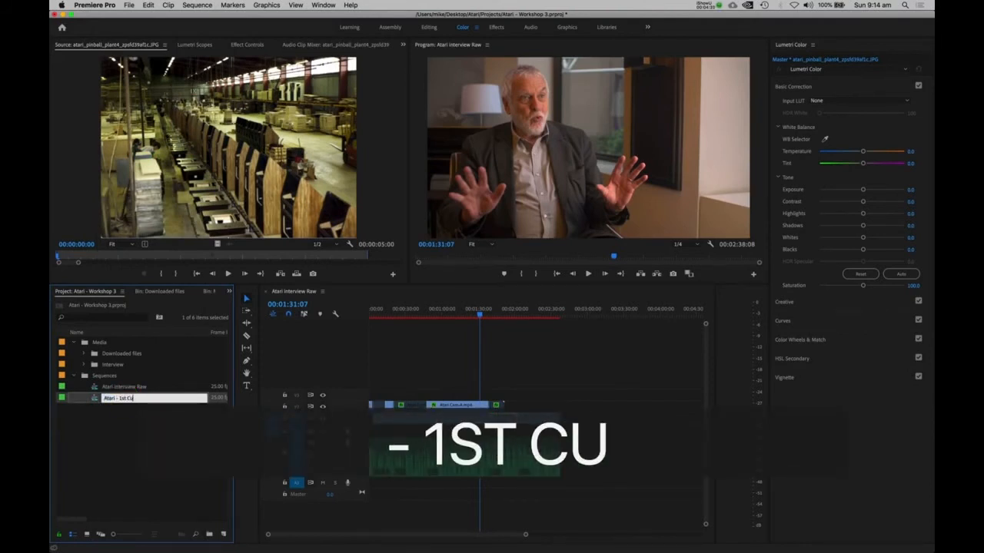
left_click(98, 402)
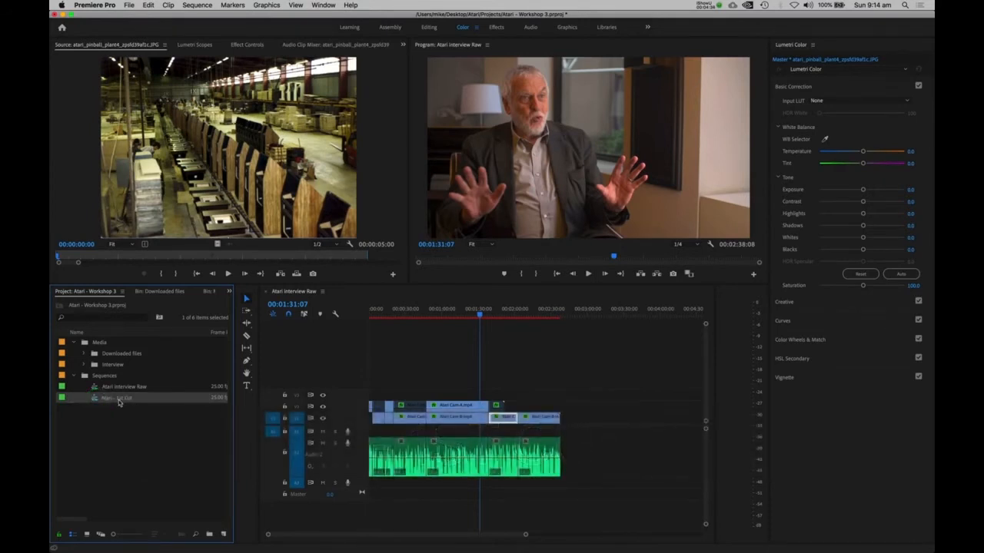
right_click(94, 402)
left_click(149, 147)
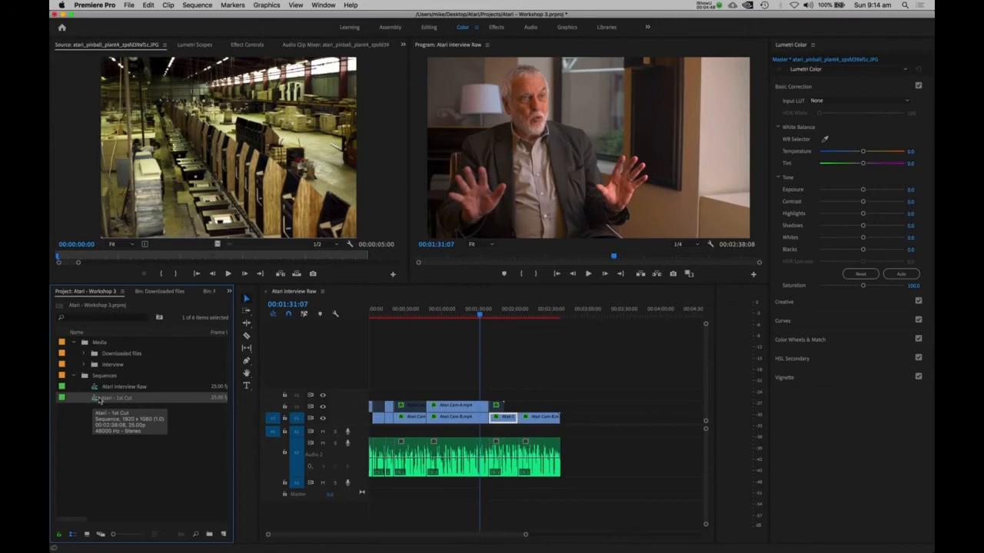
Step: Open the Atari - 1st Cut sequence in the timeline and close the Atari Interview Raw sequence
left_click(129, 386)
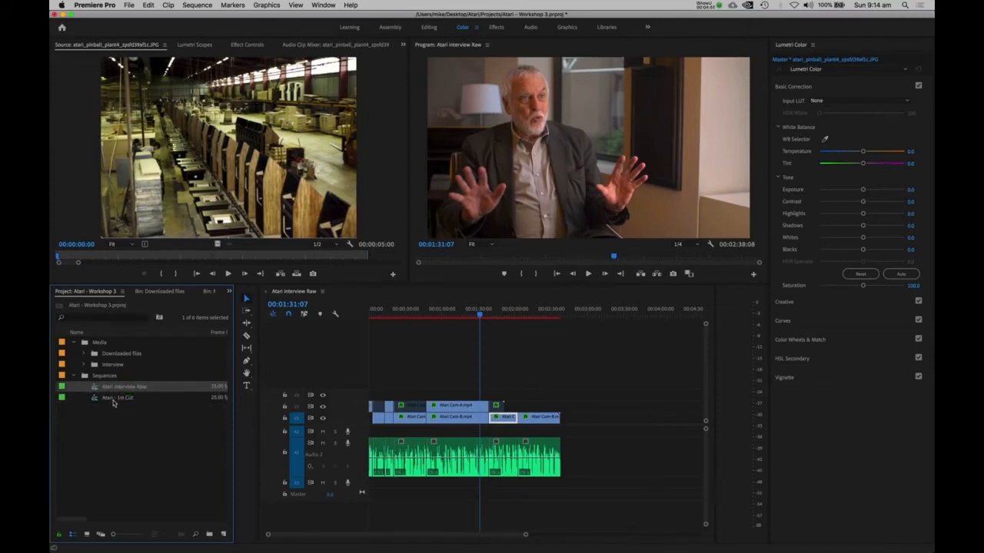
double_click(113, 398)
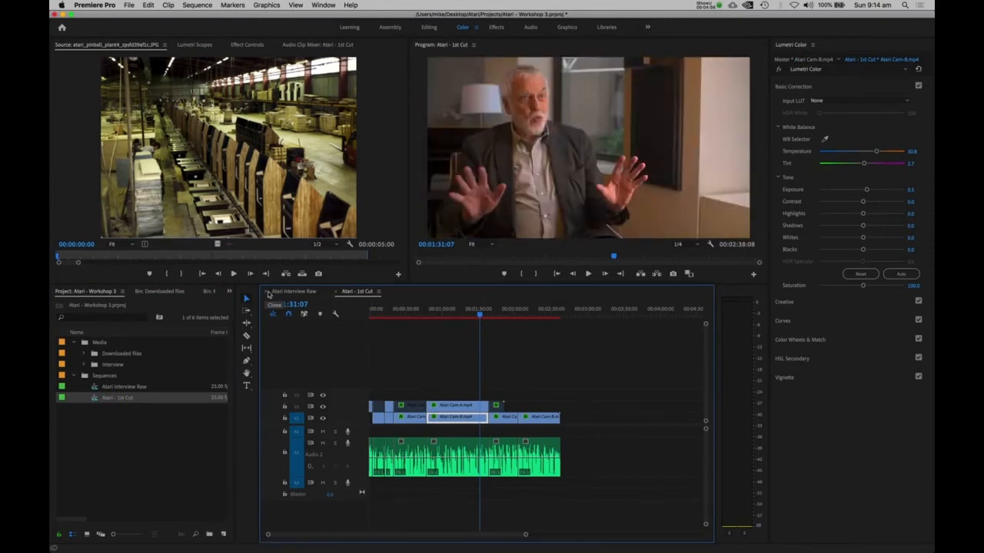
left_click(267, 293)
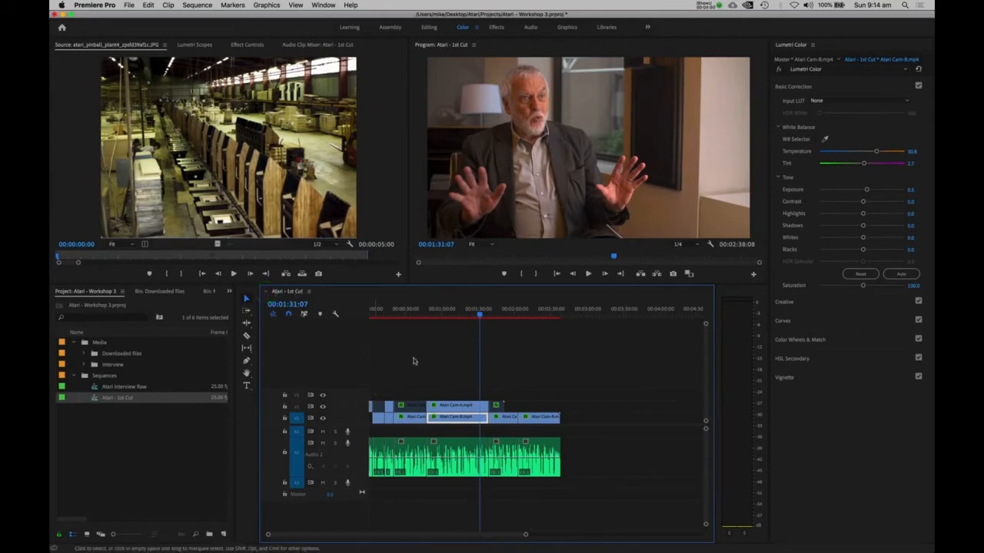
Step: Show the Downloaded files bin's thumbnails and play the opening of the Atari - 1st Cut sequence
left_click(157, 292)
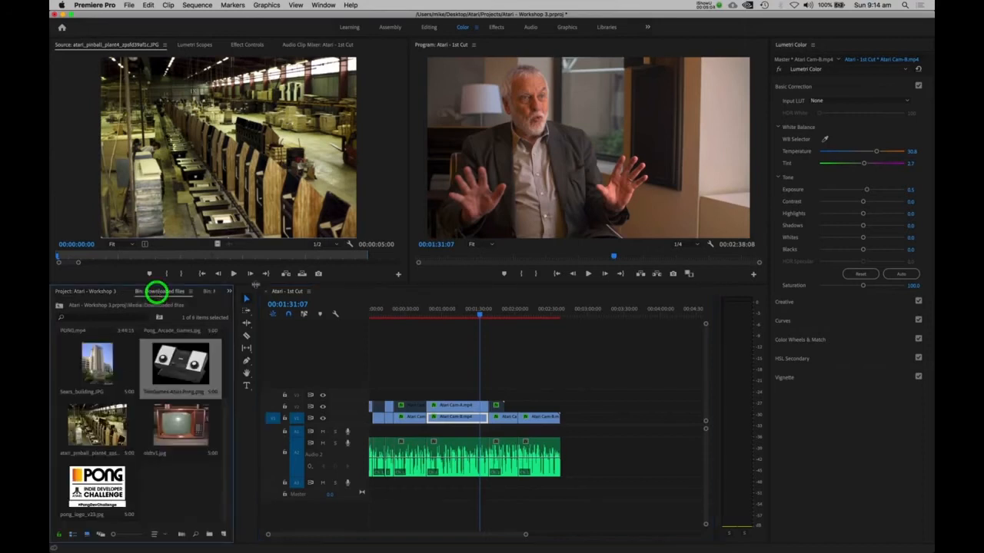
scroll(130, 378, "up", 3)
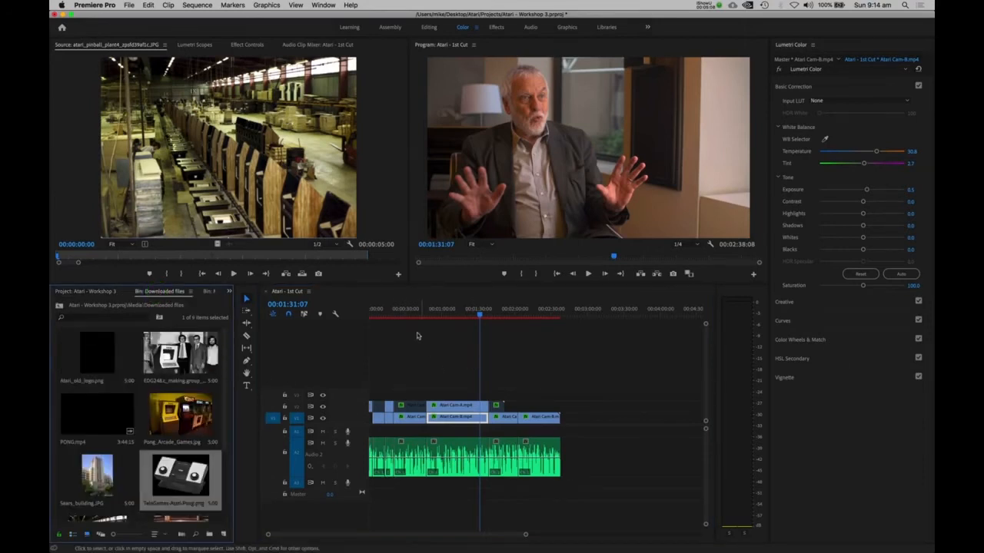
left_click_drag(398, 311, 354, 314)
key("space")
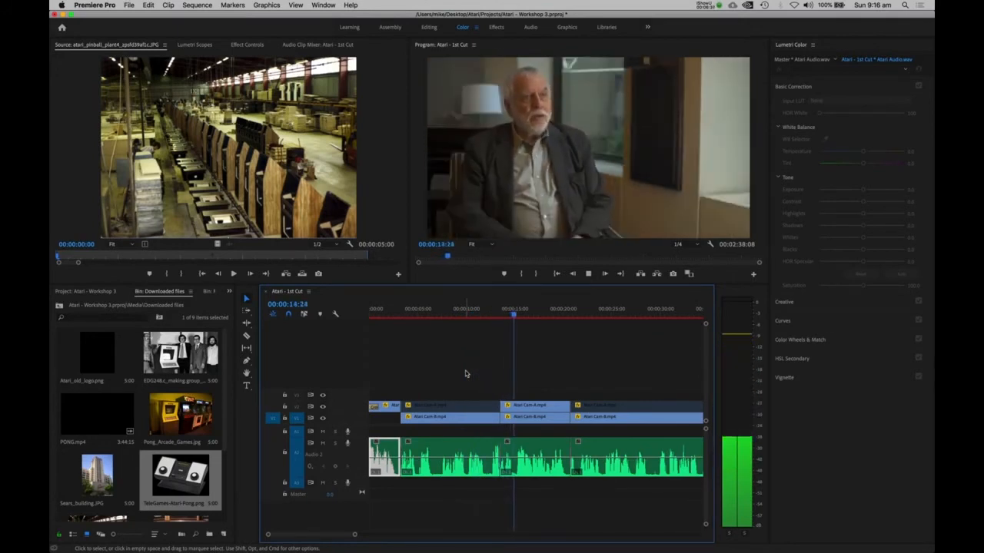
key("space")
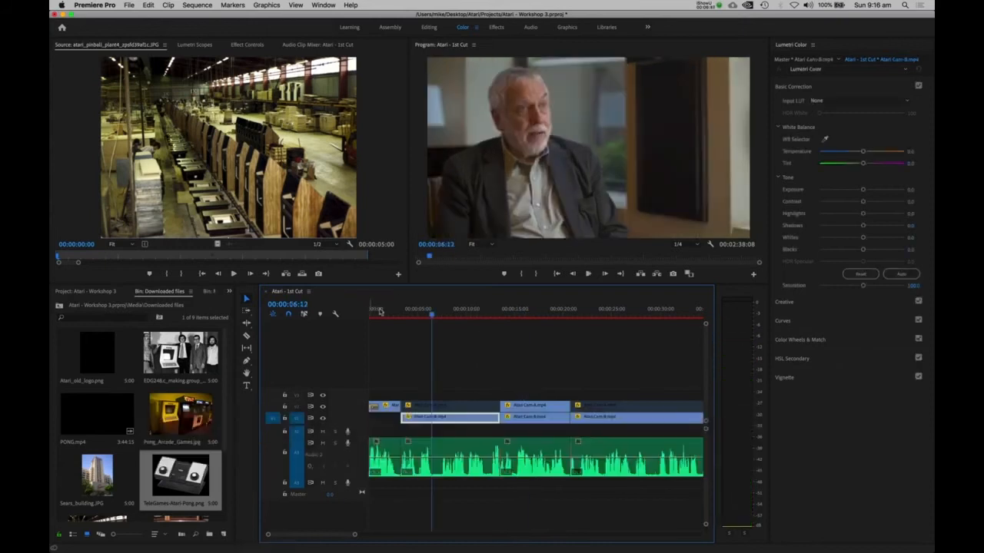
Step: Place Pong_Arcade_Games.jpg on track V3 above the camera clips, starting at 00:00:06:15
left_click(380, 310)
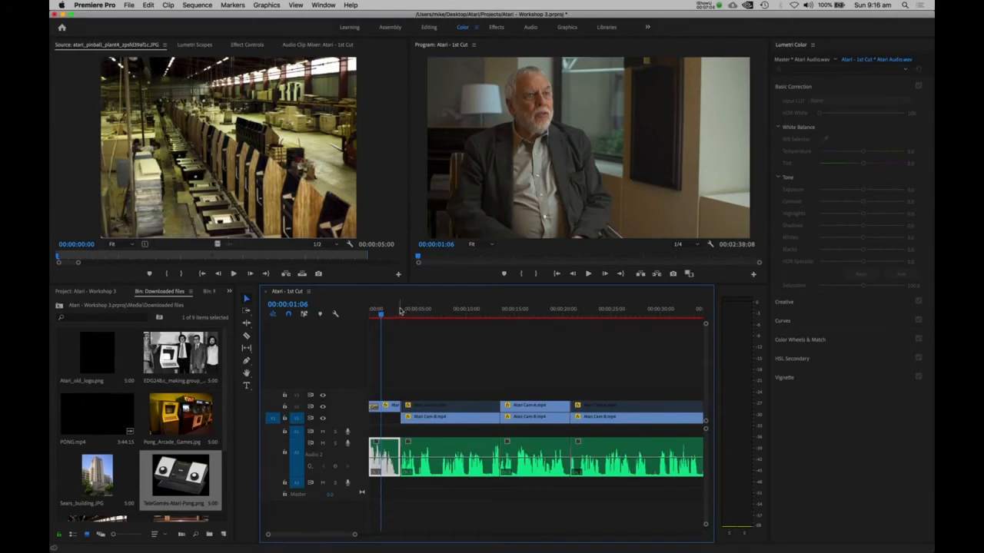
left_click_drag(426, 312, 432, 309)
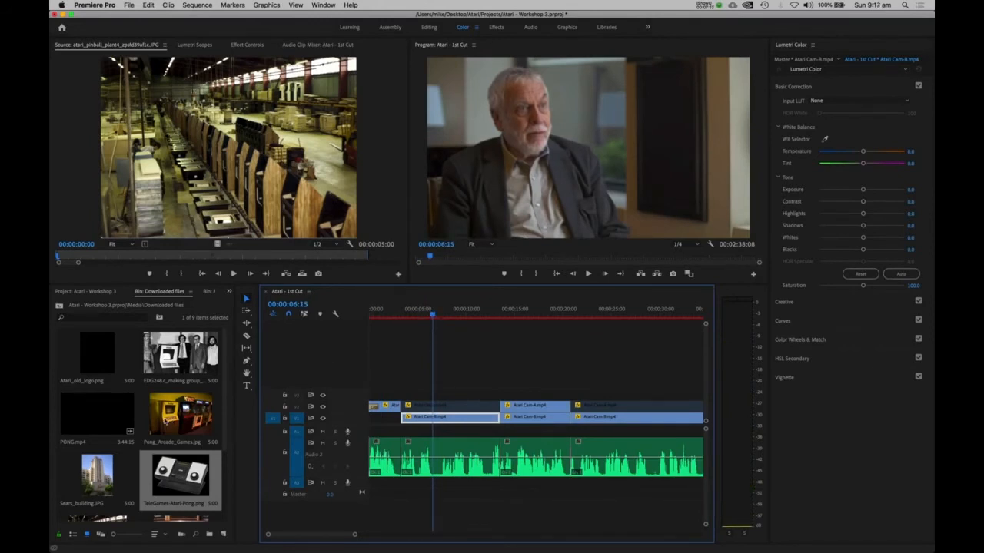
left_click(164, 422)
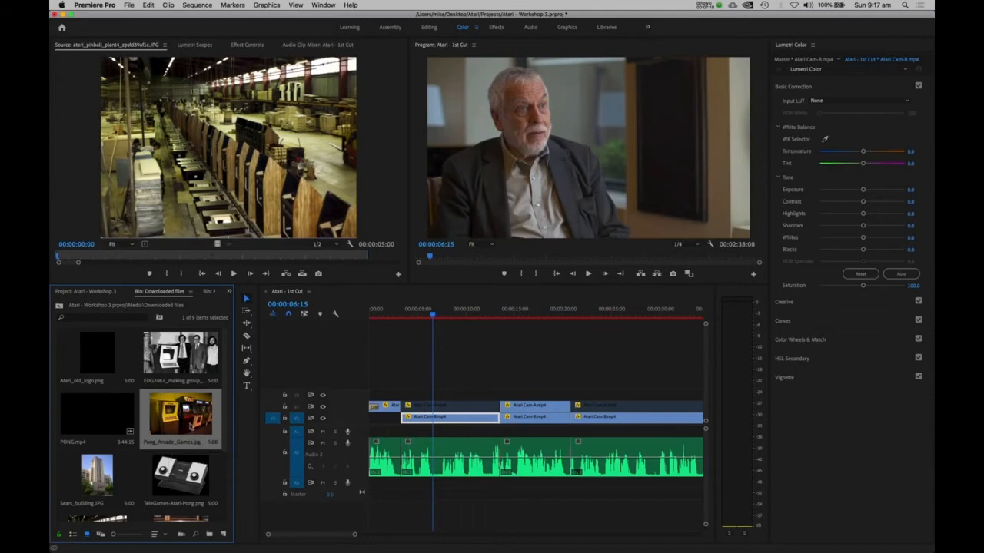
left_click_drag(170, 412, 435, 396)
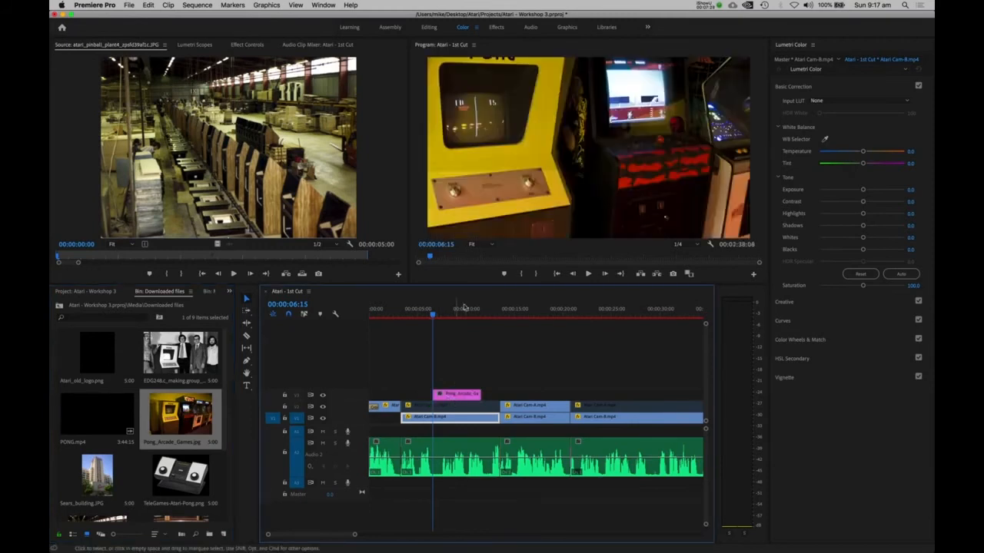
Step: Show the Motion properties of the Pong_Arcade_Games.jpg clip on V3 and fit the image with Set to Frame Size
left_click(458, 396)
left_click(247, 44)
left_click(461, 377)
left_click(459, 394)
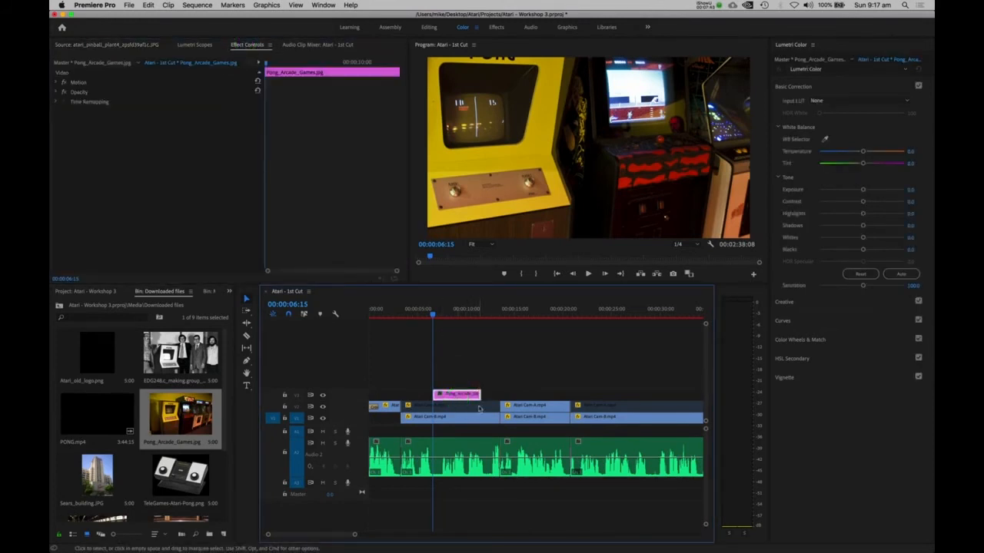
left_click(58, 83)
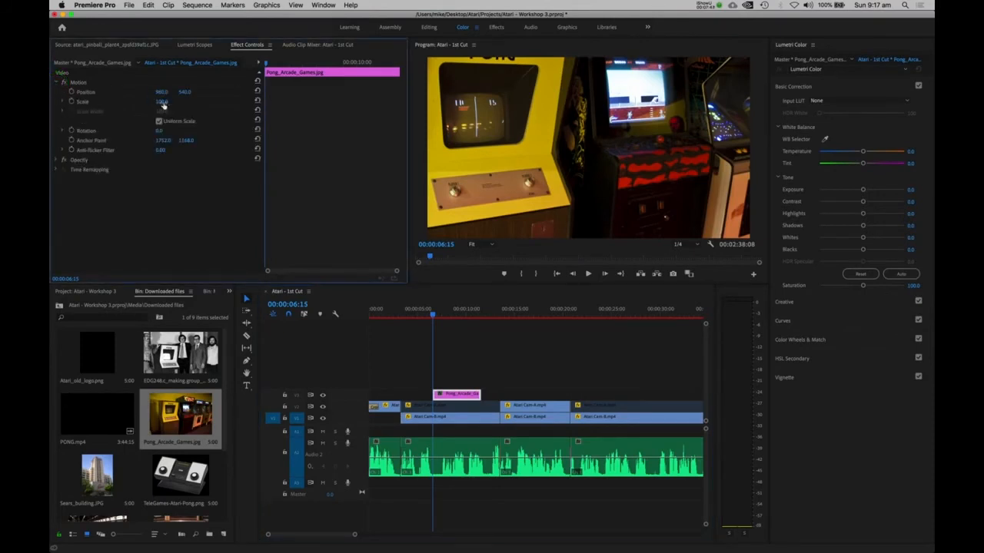
right_click(452, 417)
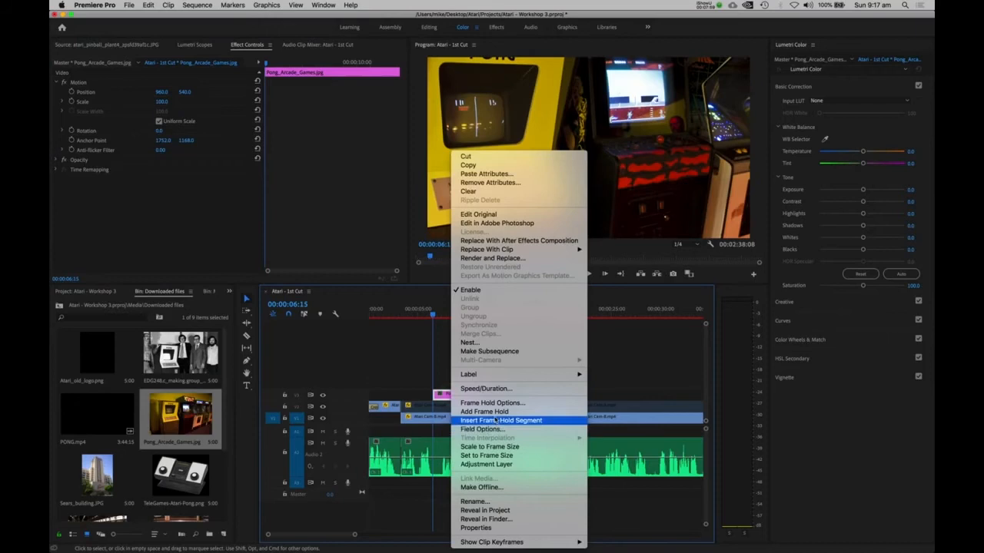
left_click(490, 455)
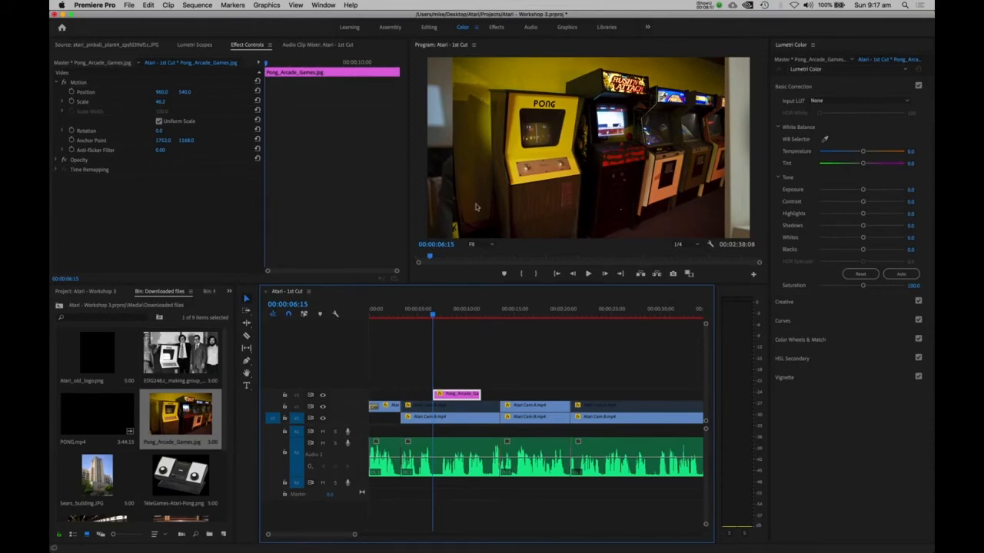
Step: Scale the Pong image to 73.2 and move it to position 1270.4, 592.2 so the Pong cabinet is framed
left_click(160, 102)
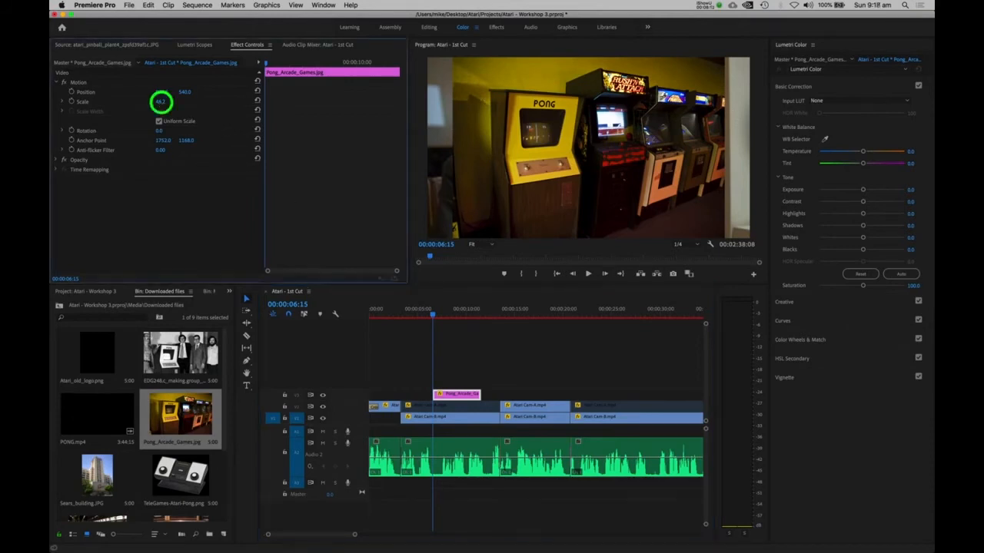
left_click_drag(160, 103, 161, 102)
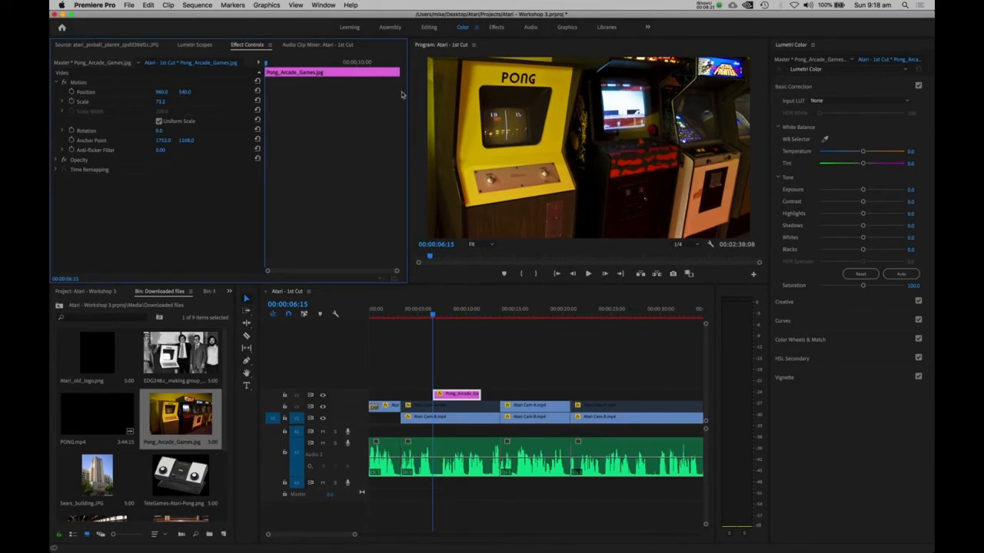
left_click(80, 82)
left_click_drag(553, 126, 596, 136)
left_click(458, 365)
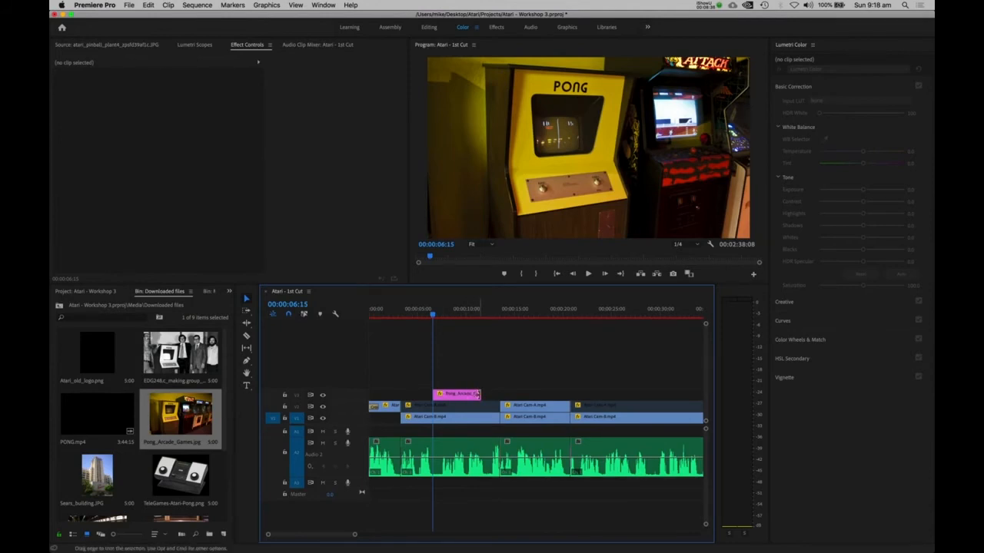
Step: Extend the Pong image on V3 to the end of the camera clips beneath it and play from 00:00:05:07
left_click(475, 394)
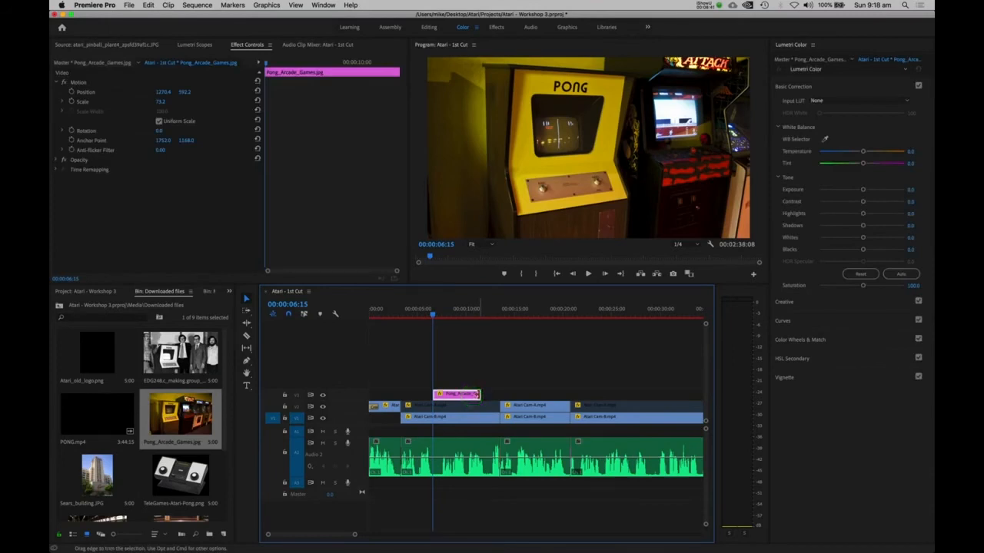
left_click_drag(477, 393, 498, 392)
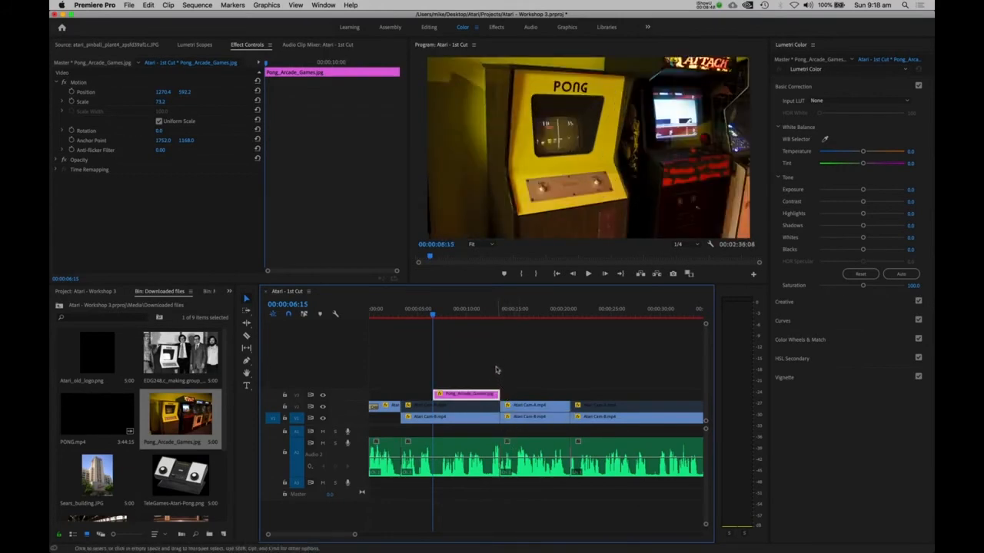
left_click(421, 314)
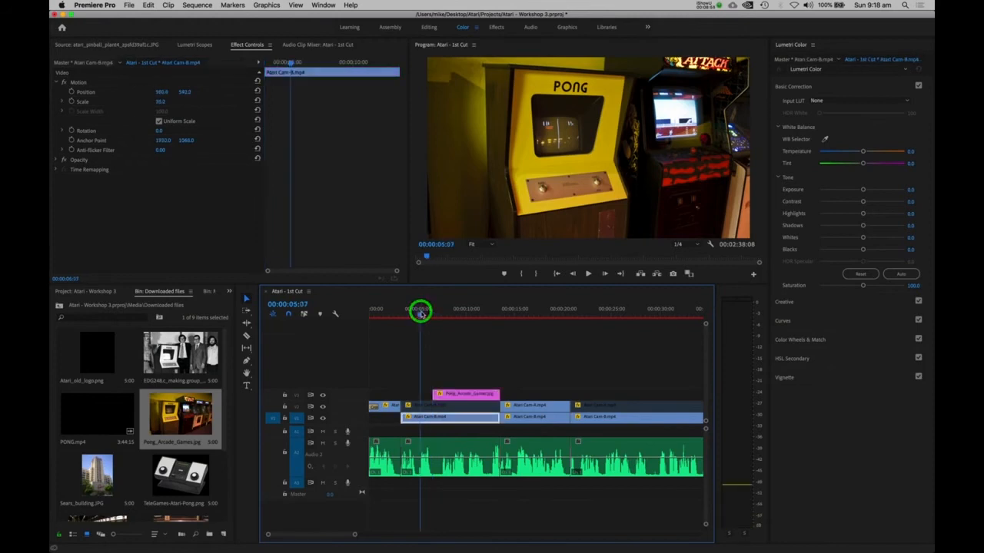
key("space")
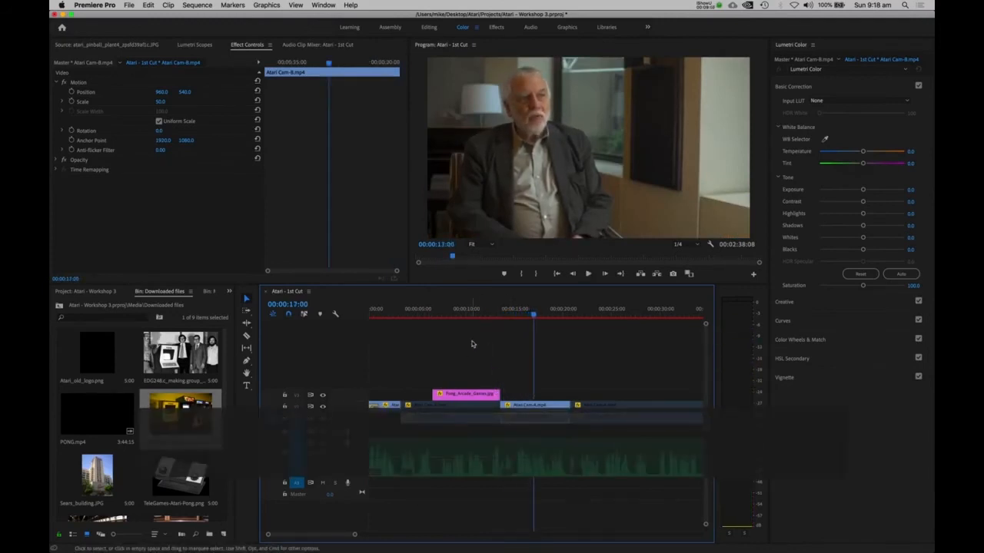
Step: Split the Pong image, camera and audio clips at 00:00:07:13 and delete the image portion before the cut
left_click(440, 315)
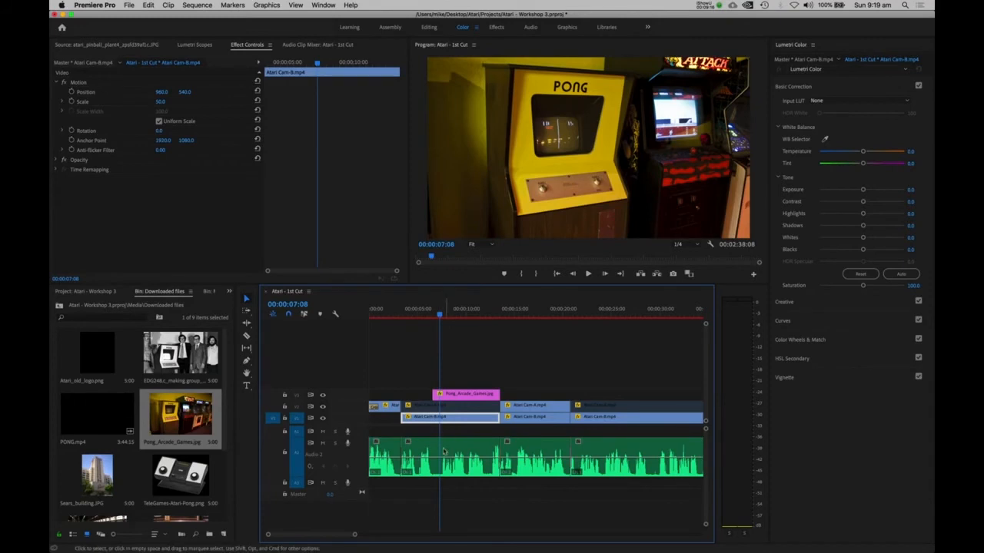
key("=")
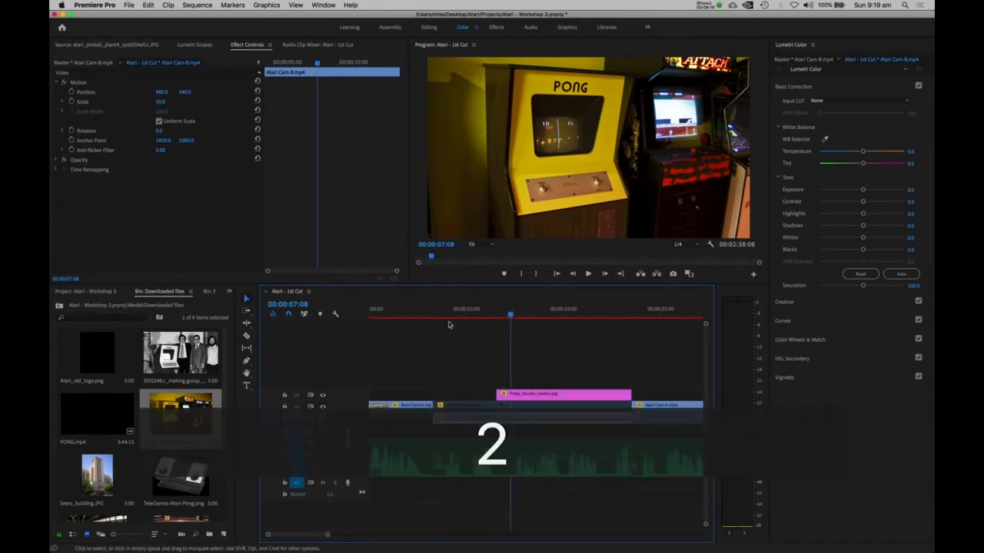
left_click(513, 314)
left_click_drag(514, 315, 515, 311)
left_click_drag(536, 354, 560, 475)
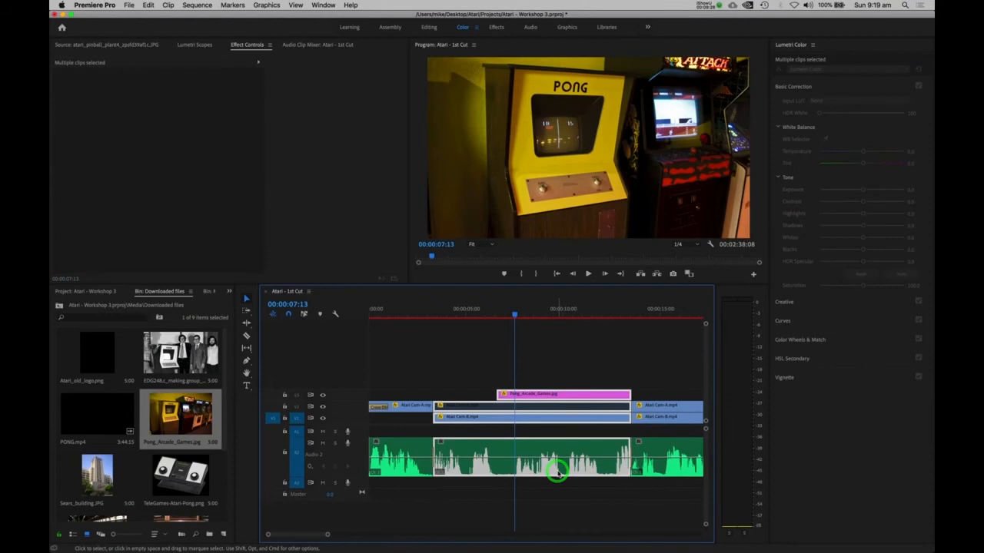
key("super+k")
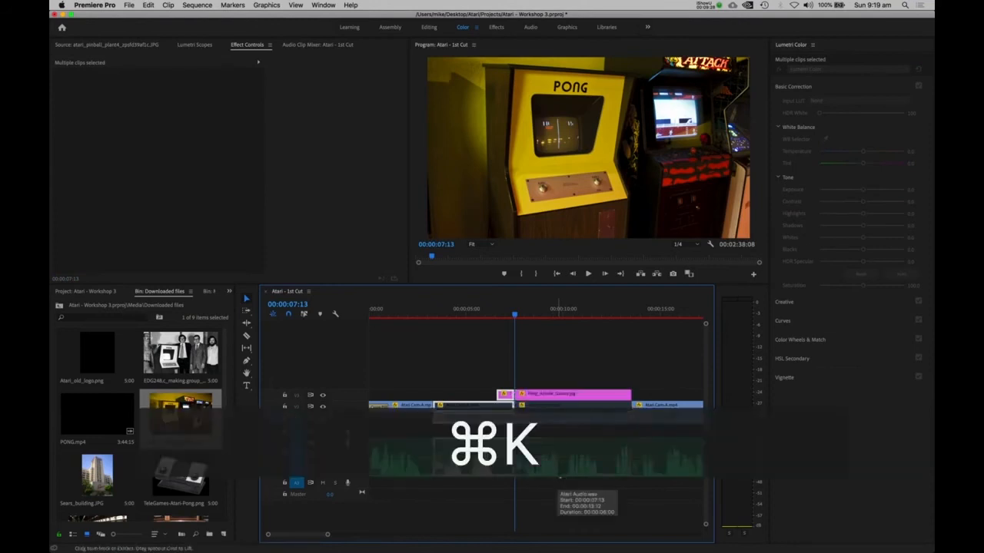
left_click(508, 377)
left_click(504, 395)
key("Delete")
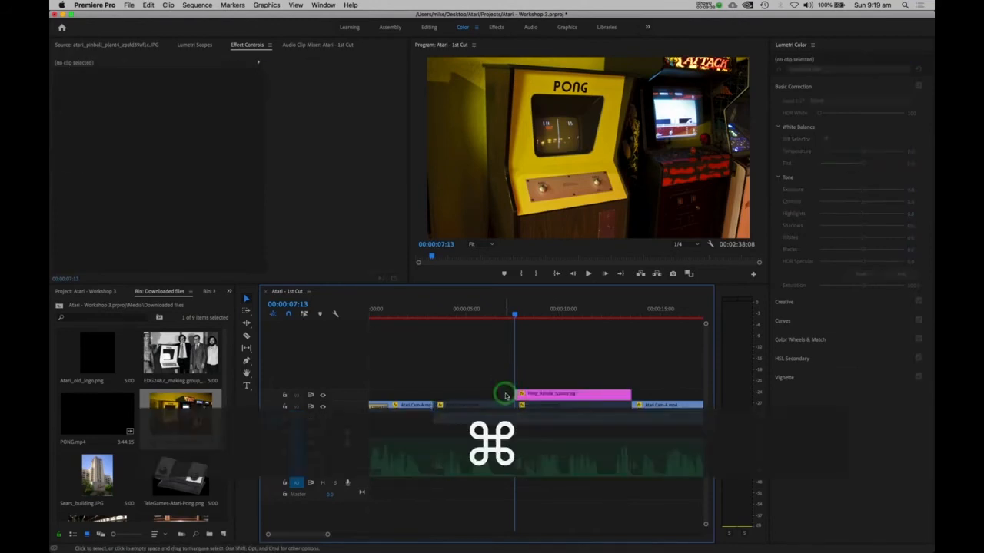
Step: Split the camera and audio clips at 00:00:06:17 and ripple delete the section between that cut and the Pong image
key("super+2")
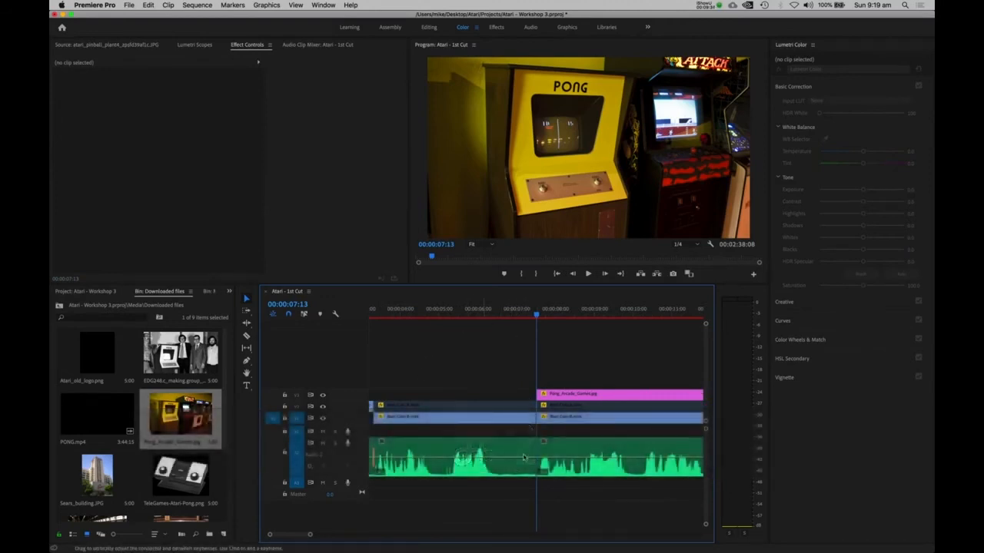
left_click(504, 308)
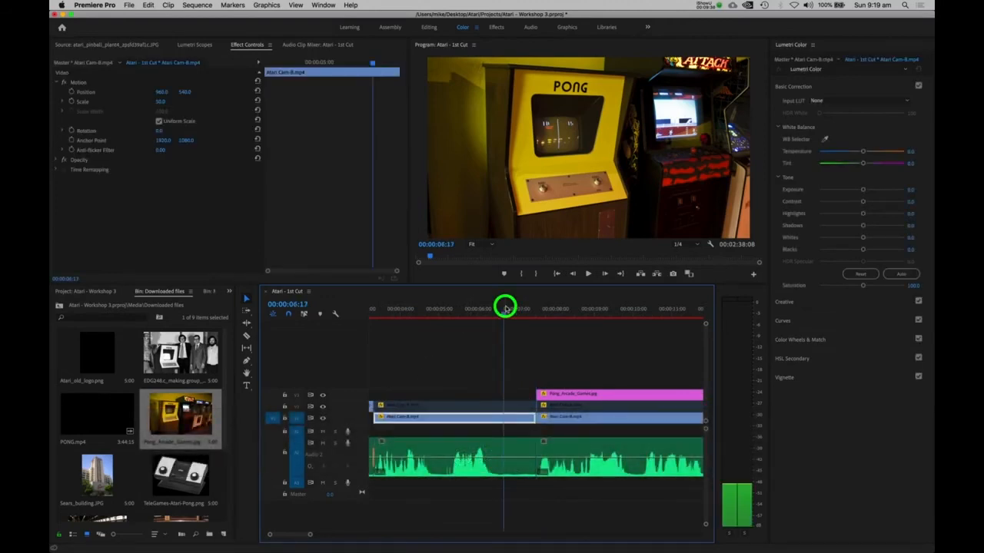
left_click_drag(513, 381, 531, 471)
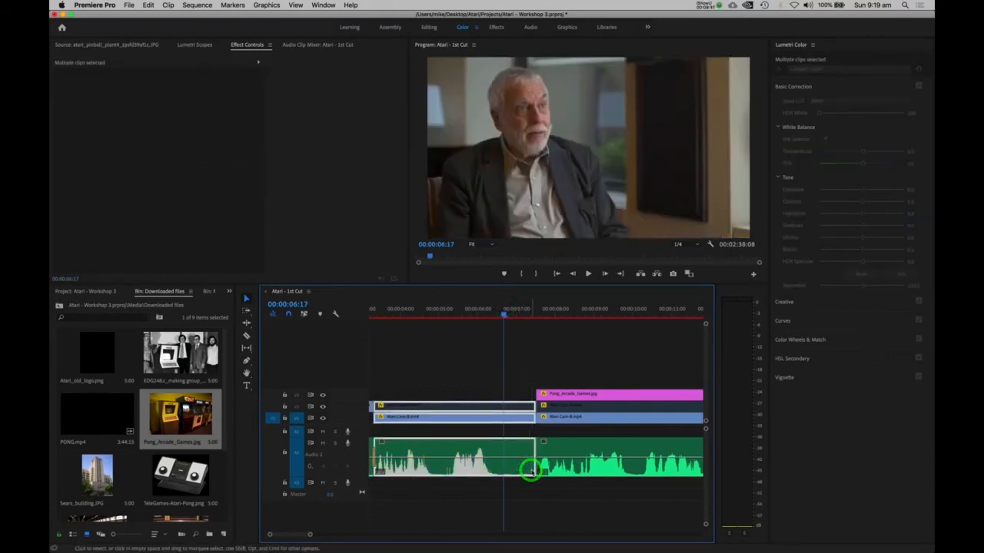
key("super+k")
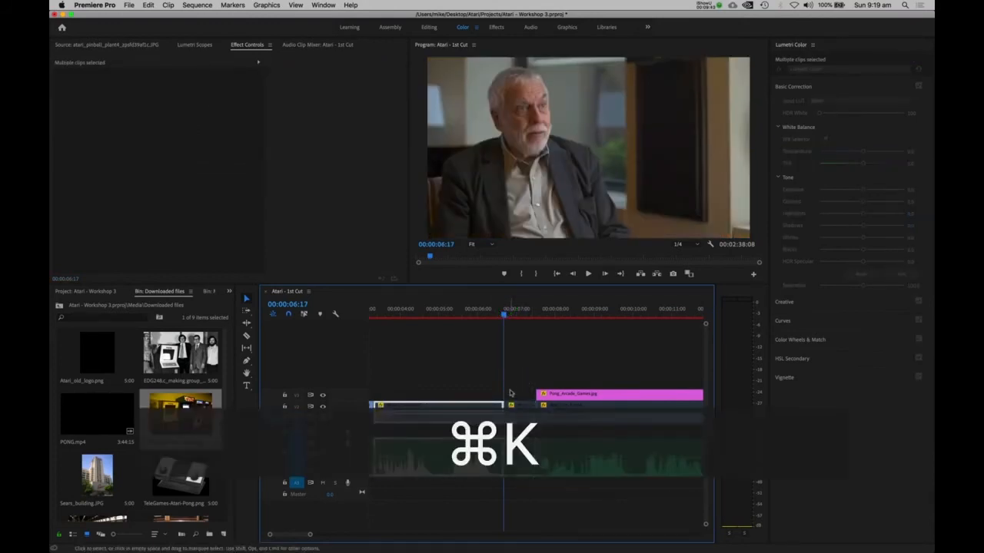
left_click_drag(509, 397, 518, 476)
key("alt+BackSpace")
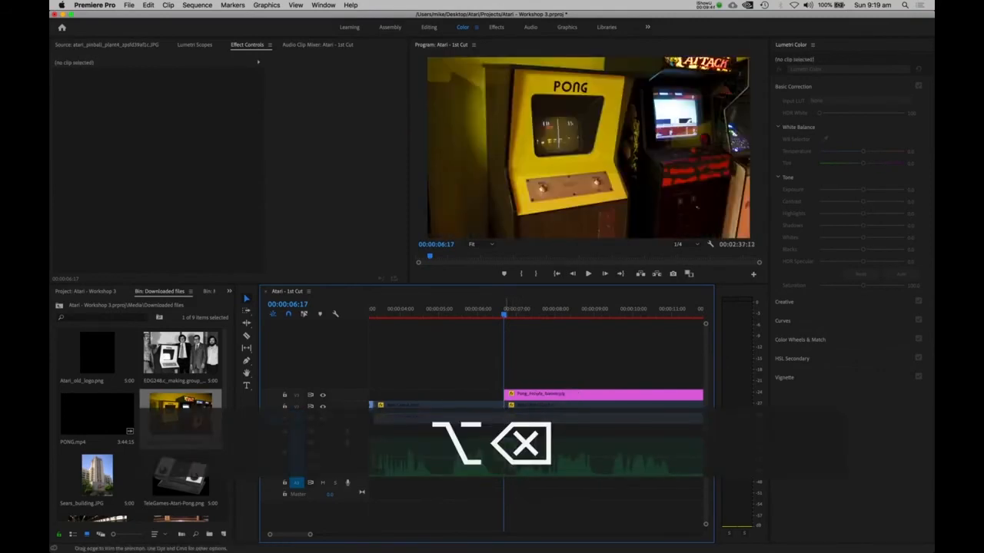
Step: Apply a short crossfade to the audio cut at 00:00:06:17 and check the edit up close
key("d")
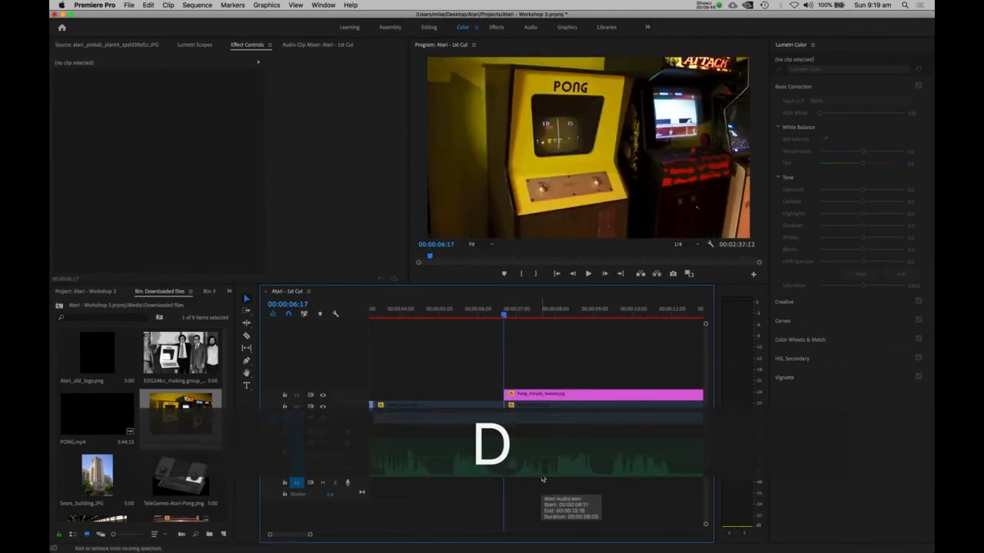
key("2")
key("2")
key("2")
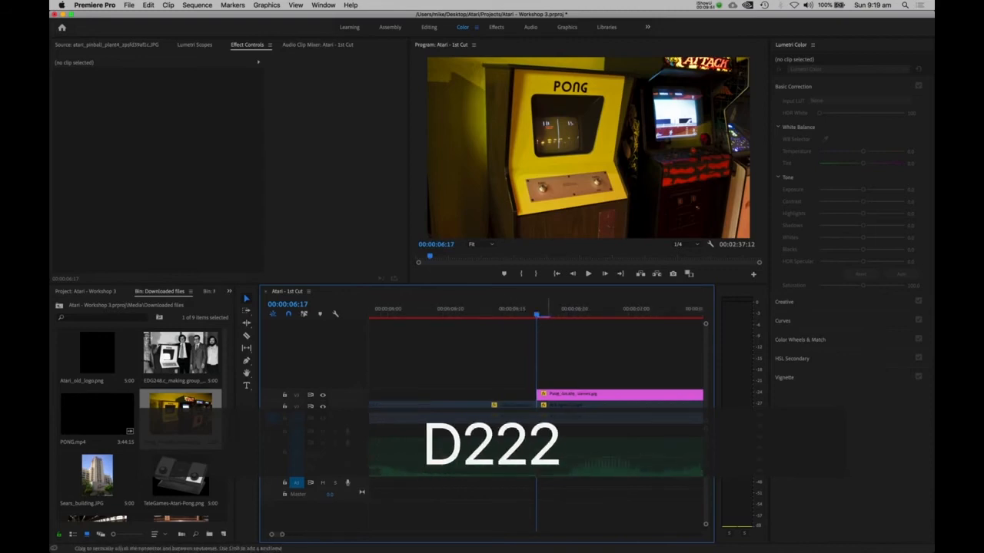
key("1")
key("1")
key("1")
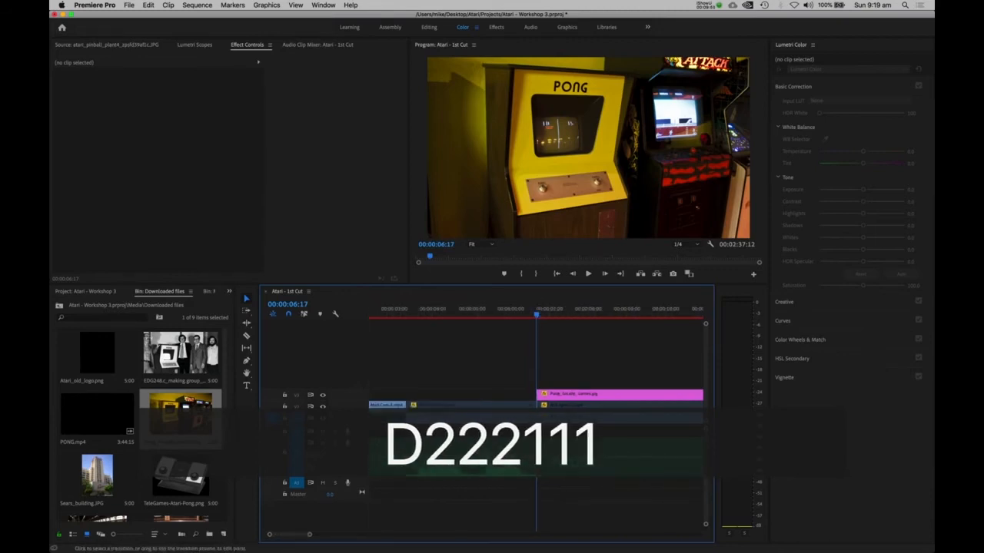
key("1")
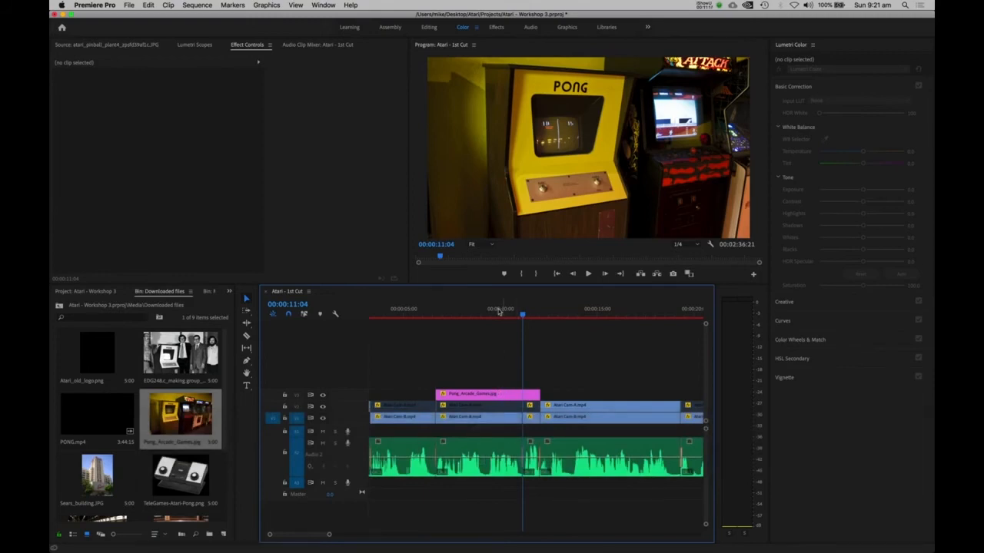
Step: Add Position and Scale keyframes at the start of the Pong image, at 00:00:06:17
left_click(480, 397)
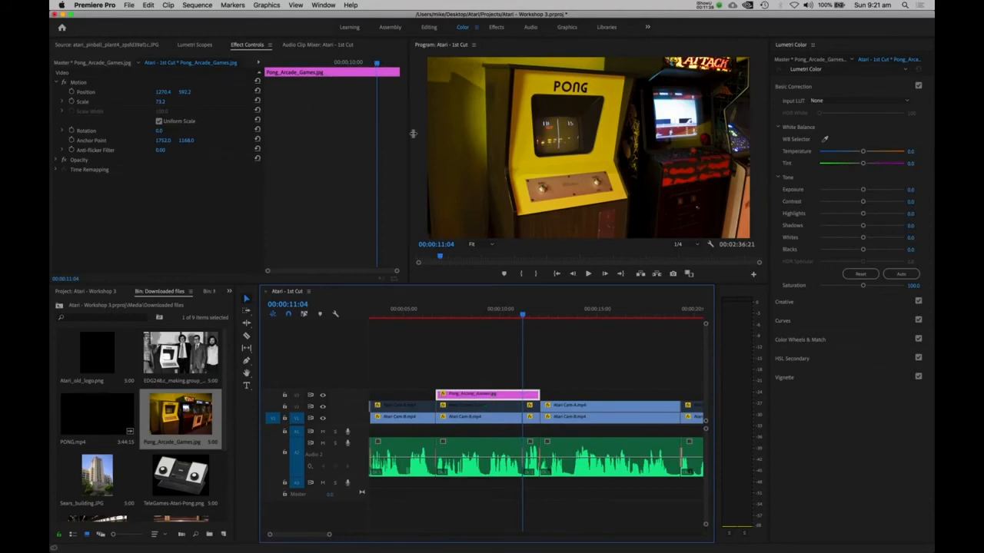
left_click_drag(521, 316, 498, 314)
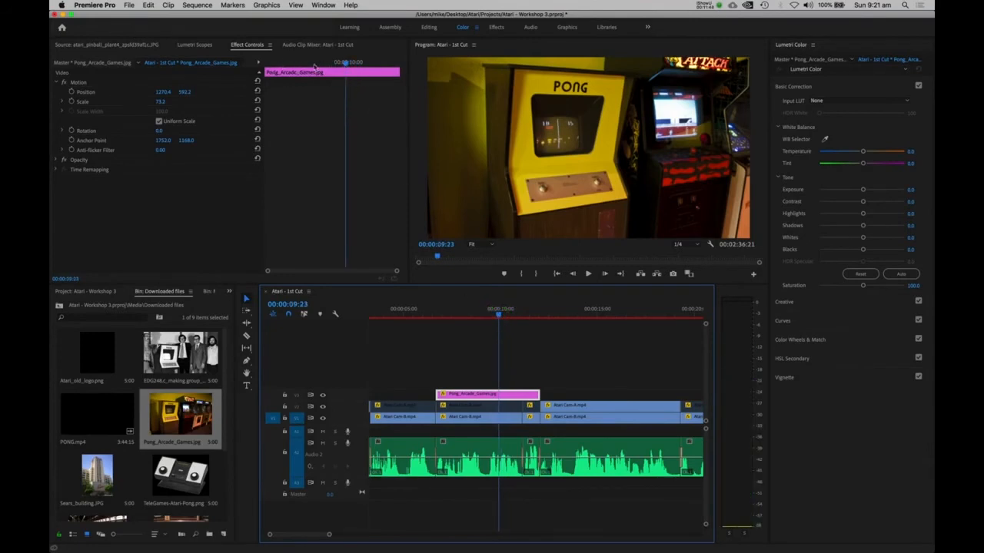
left_click_drag(347, 65, 233, 71)
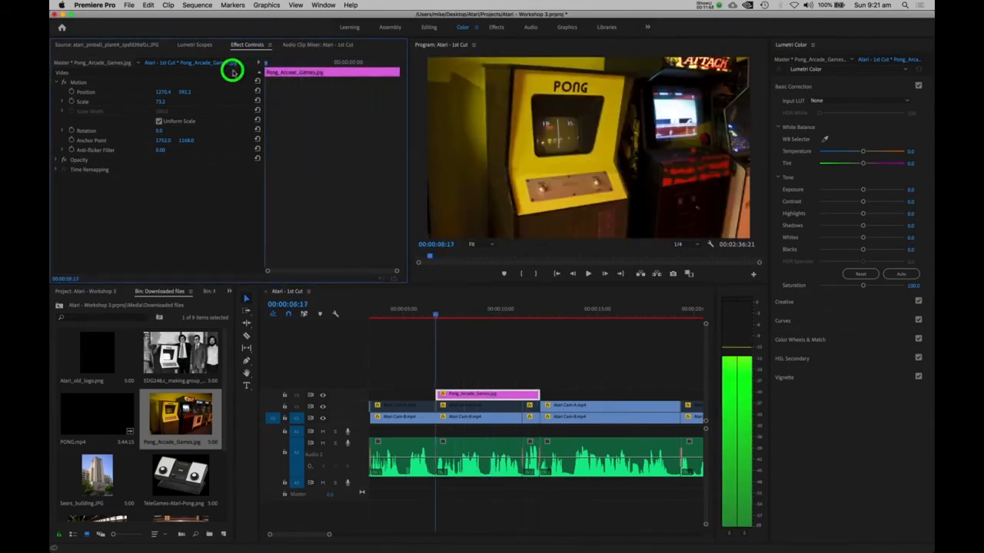
left_click(71, 92)
left_click(71, 101)
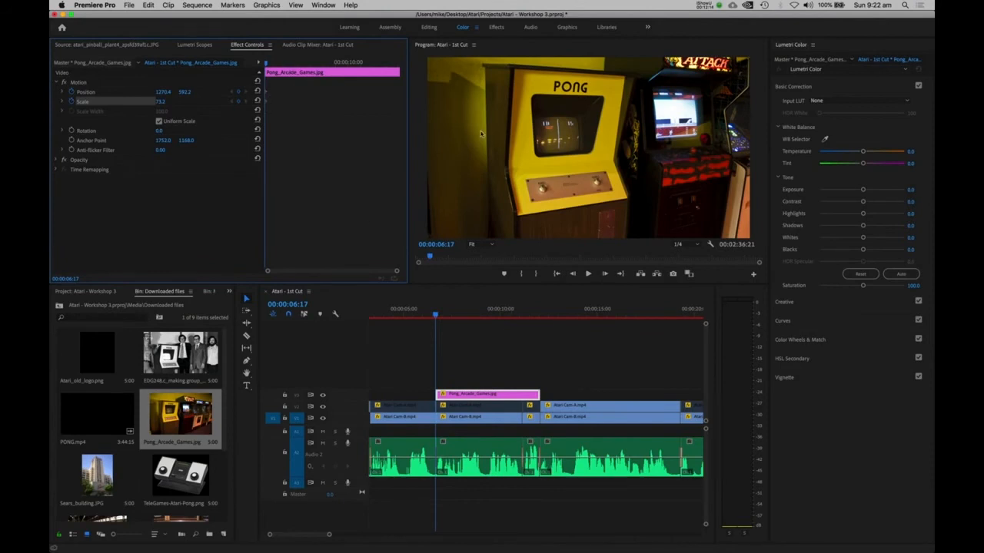
Step: Place the playhead on the Pong image's last frame at 00:00:12:01 and select the image clip
left_click_drag(266, 63, 365, 70)
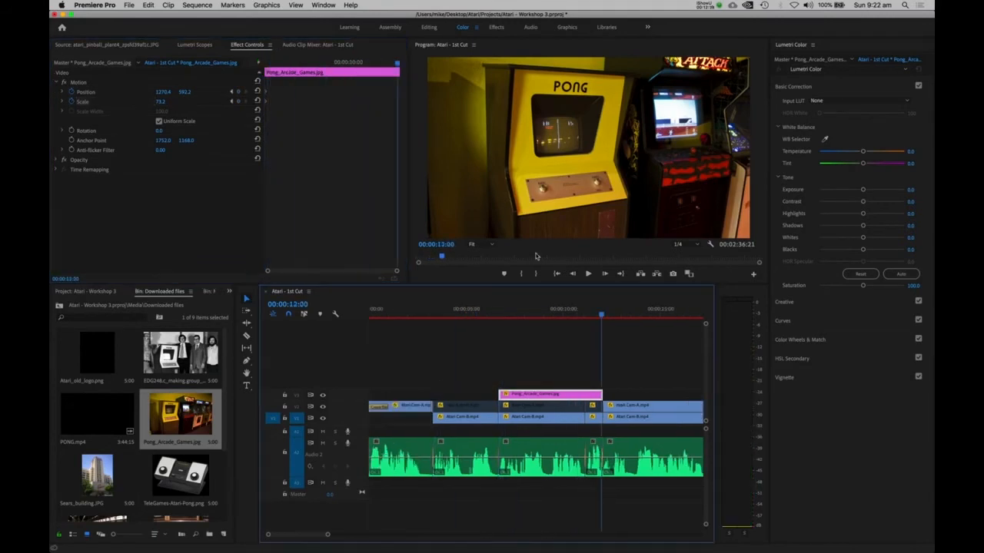
key("2")
key("2")
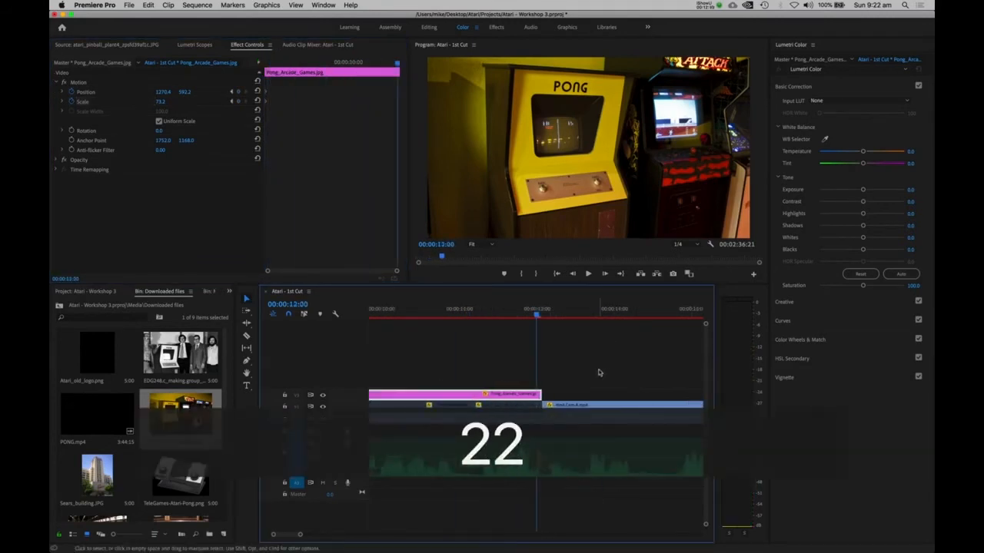
key("2")
key("2")
key("2")
left_click(536, 315)
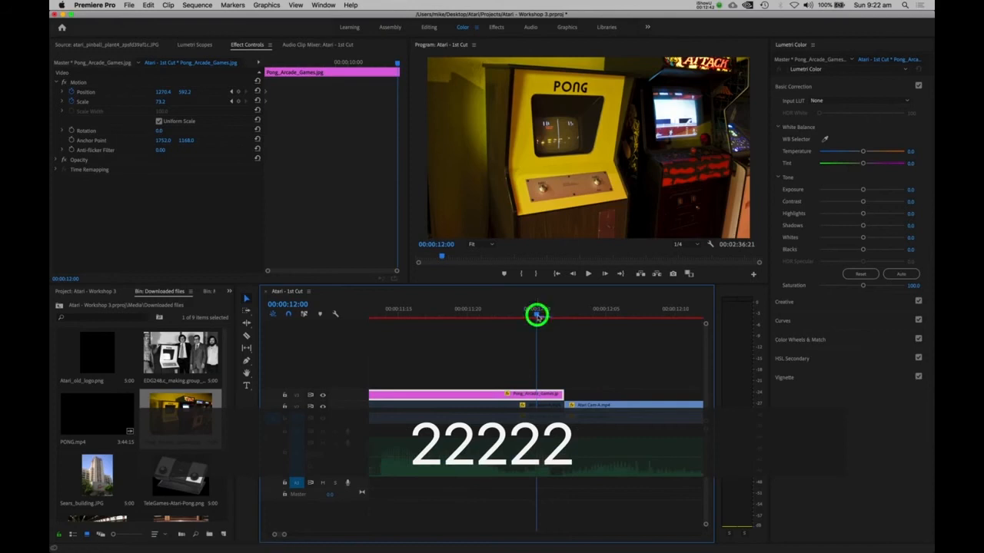
left_click_drag(536, 315, 551, 317)
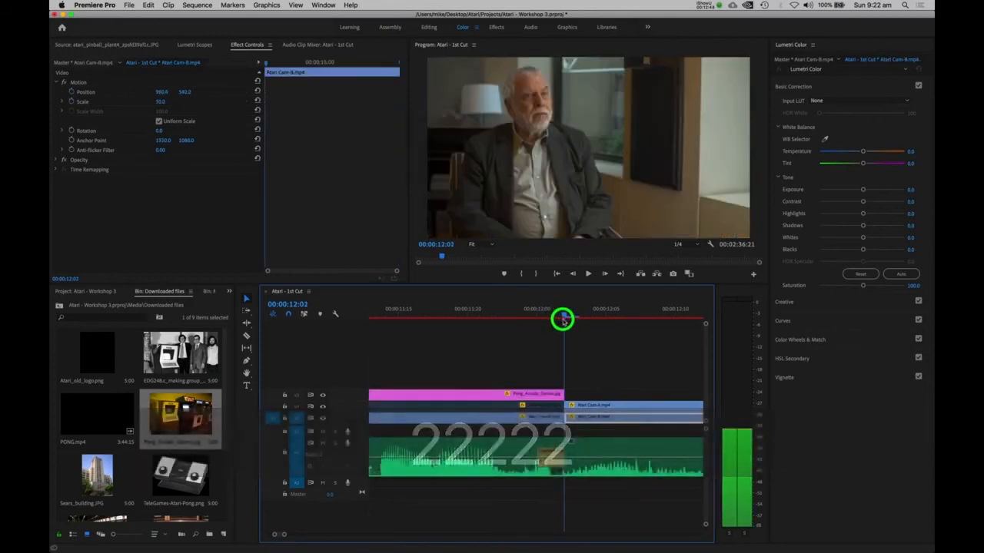
left_click(549, 395)
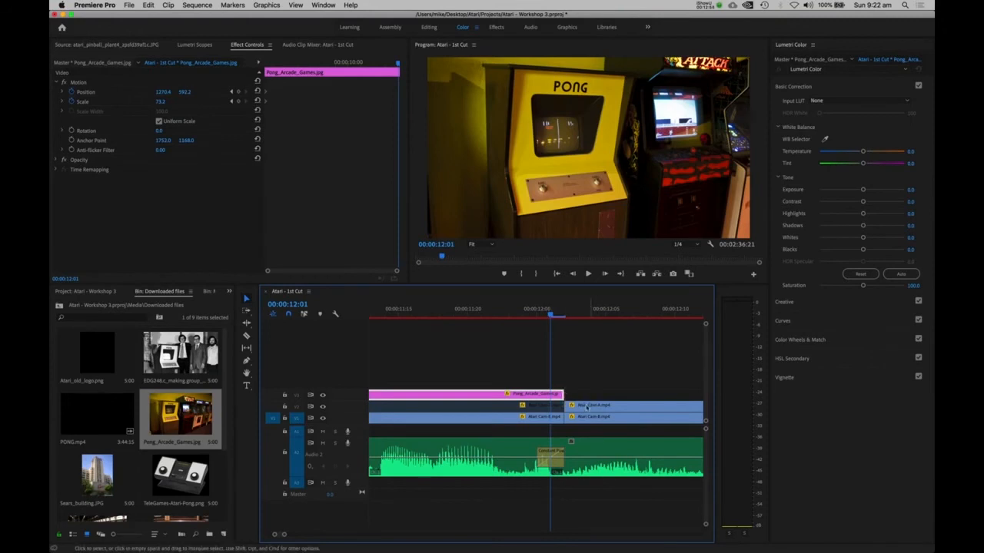
left_click(519, 363)
left_click(522, 401)
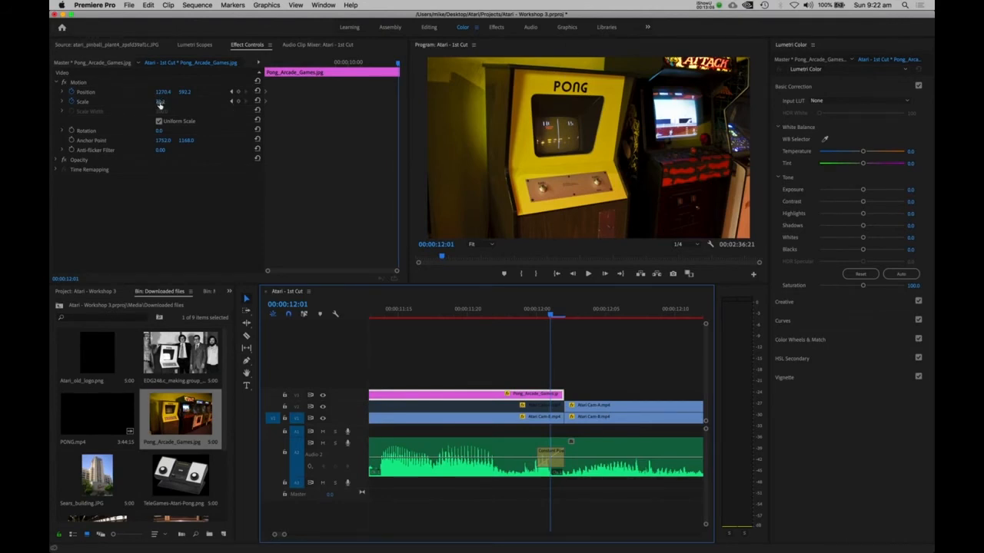
Step: At 00:00:12:01, set the Pong image's Scale to 83 and shift it to Position about 1430, 658
left_click_drag(160, 103, 159, 102)
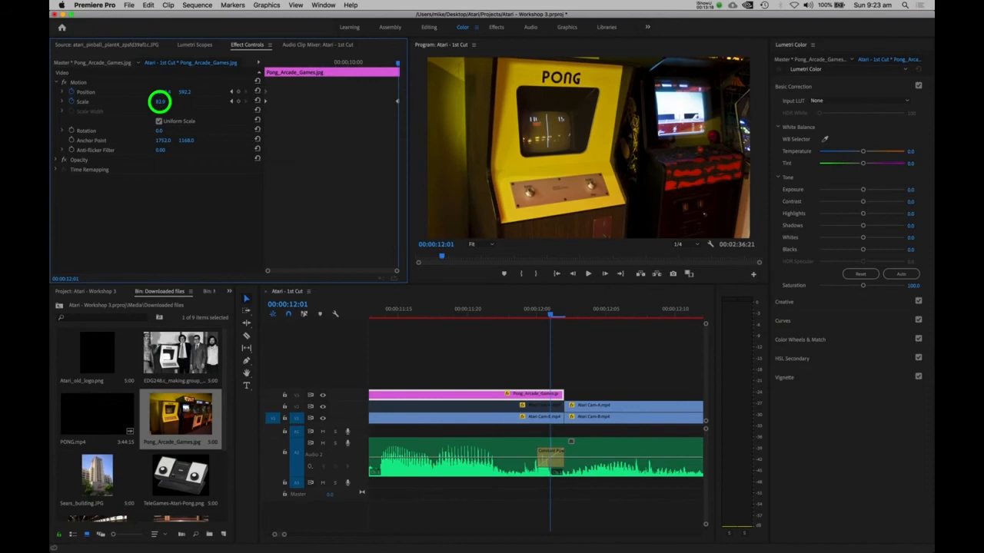
left_click_drag(160, 102, 160, 102)
left_click(77, 82)
left_click_drag(487, 84, 515, 93)
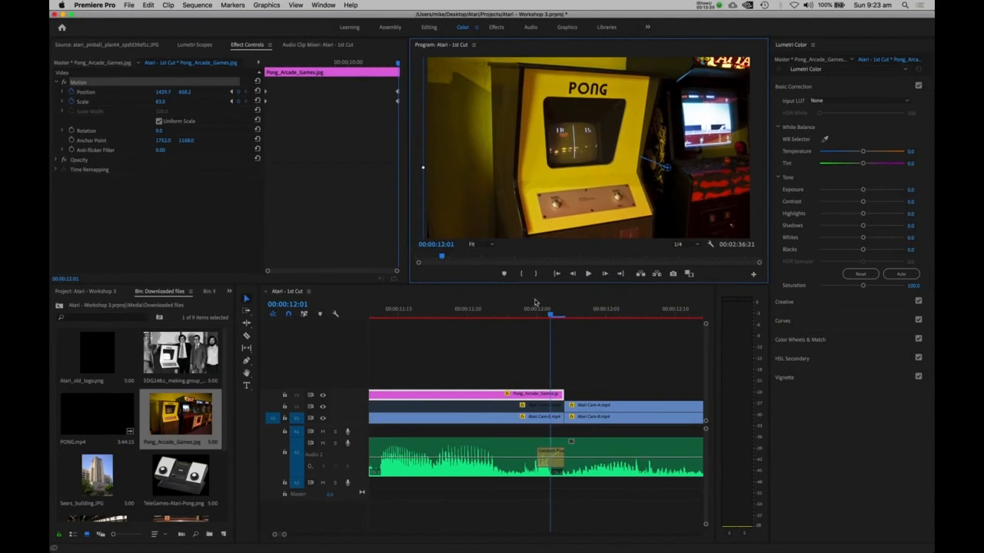
Step: Play the sequence from just before the Pong image to past its end to review the animation
left_click(539, 347)
key("1")
key("1")
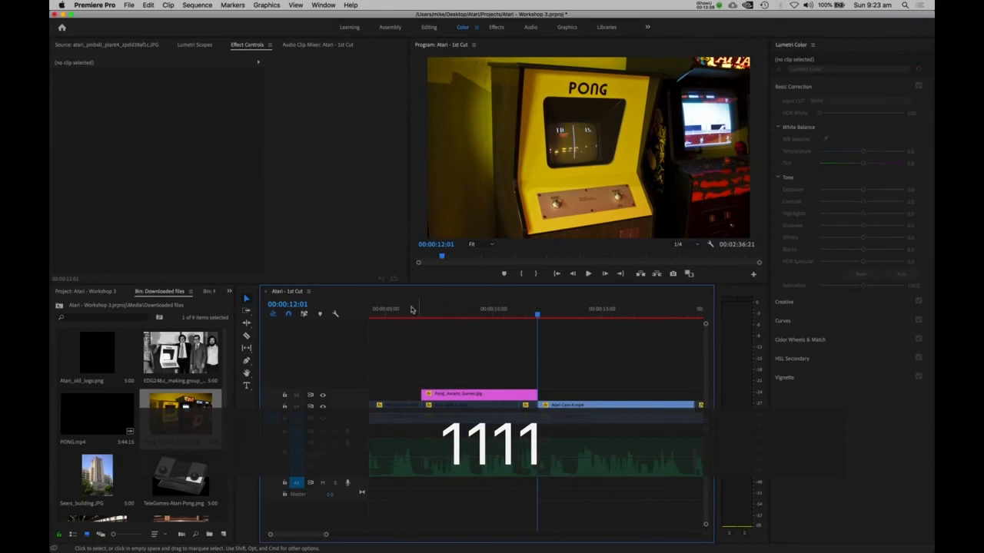
left_click(392, 316)
key("space")
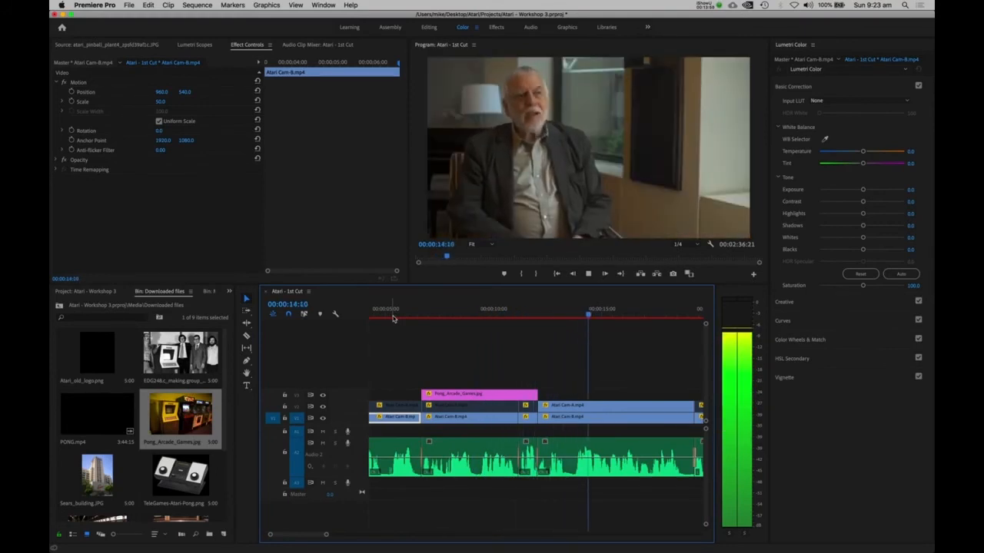
key("space")
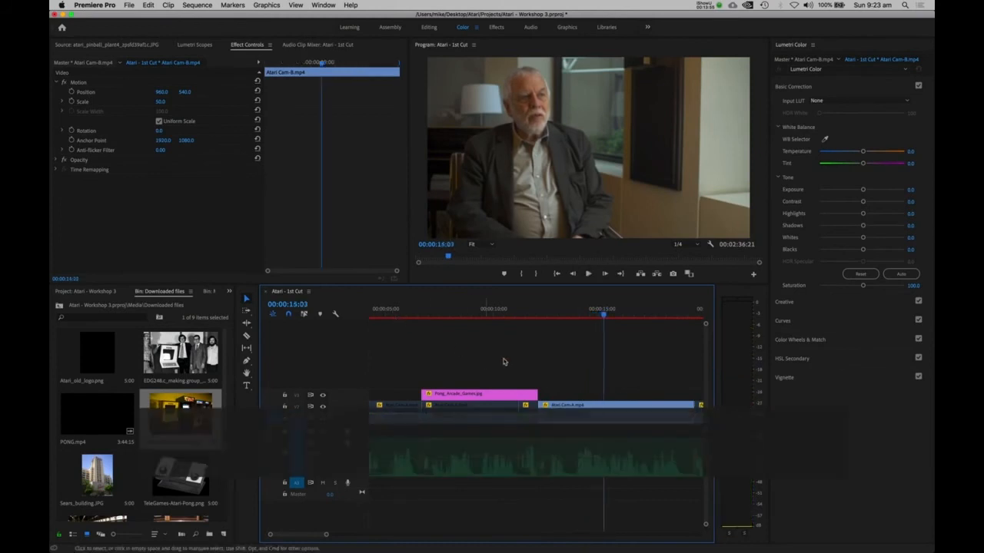
Step: Extend the end of the Pong image clip to 00:00:12:15, over the start of the following camera shot
left_click(542, 308)
key("2")
key("2")
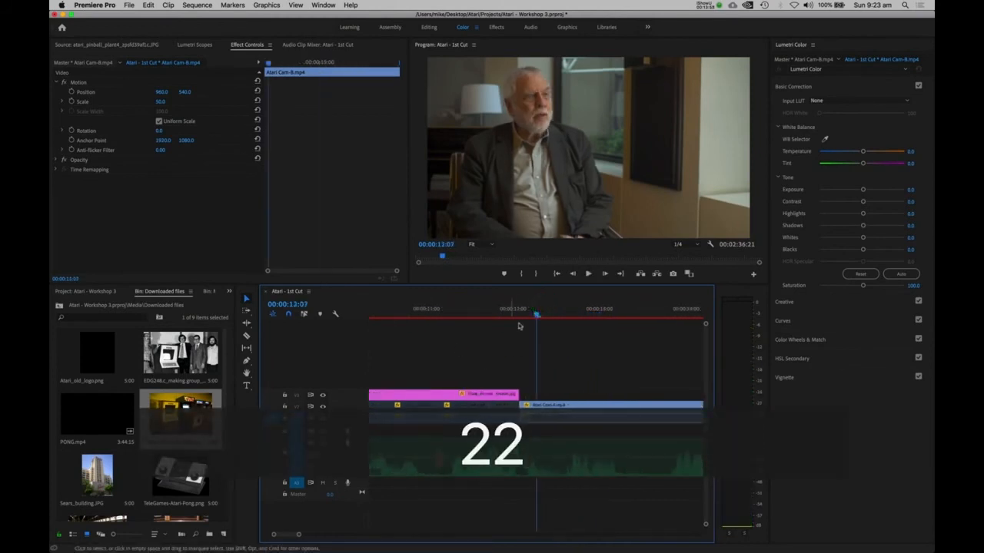
left_click(514, 309)
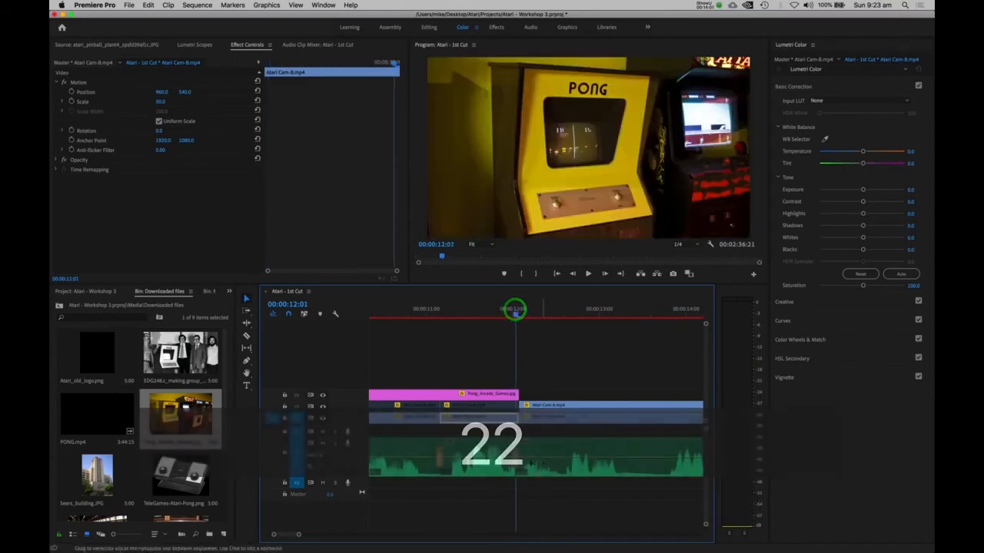
left_click_drag(514, 394, 565, 393)
left_click(567, 309)
left_click_drag(567, 311, 563, 313)
left_click_drag(562, 393, 559, 392)
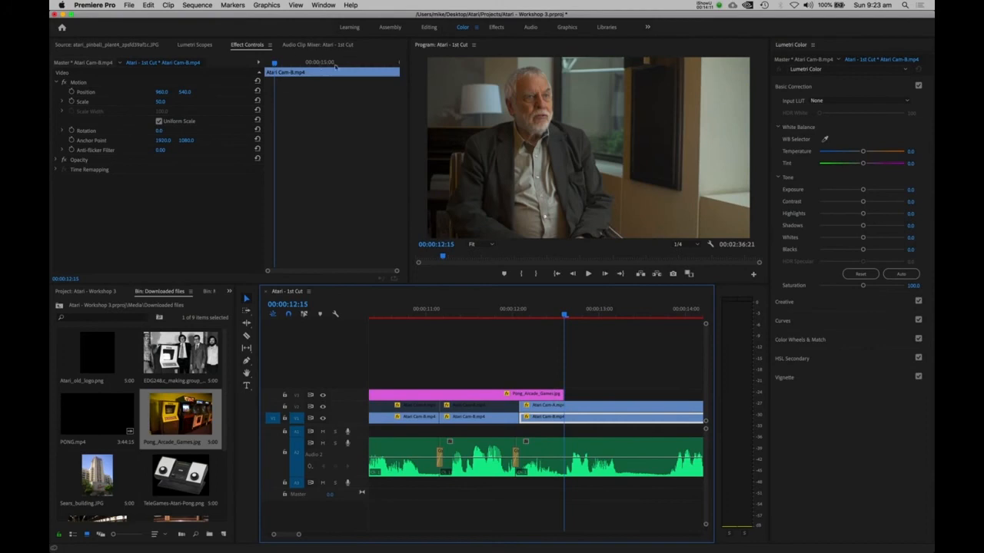
Step: Move the Pong image's ending Position and Scale keyframes to its last frame at 00:00:12:14 and scrub the end
left_click_drag(567, 315, 558, 347)
key("2")
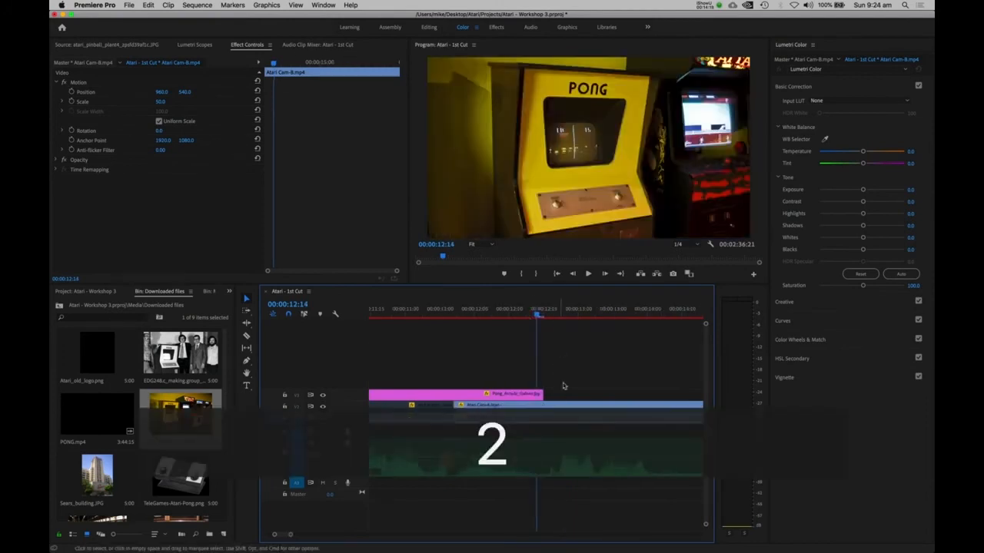
key("2")
left_click(548, 313)
left_click_drag(549, 313, 538, 312)
left_click(533, 395)
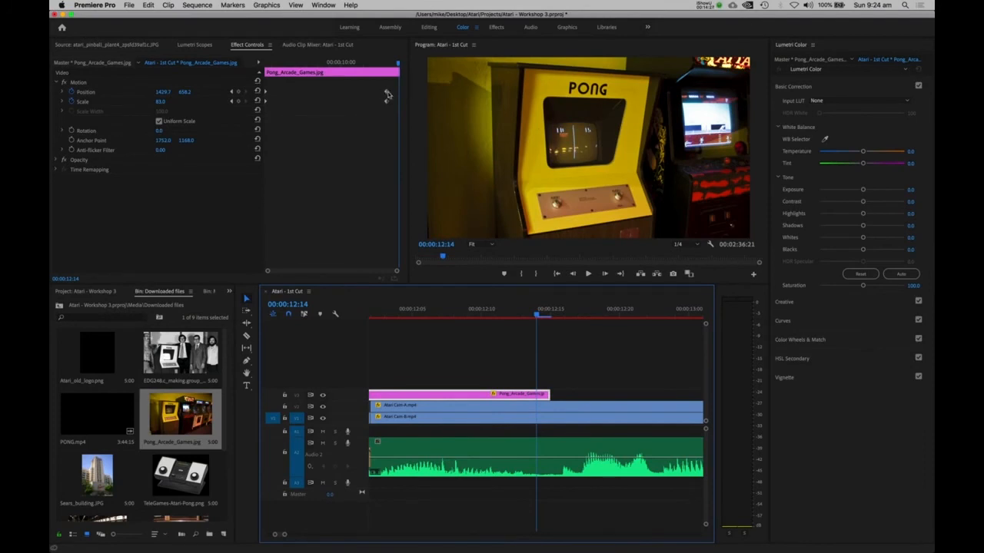
left_click_drag(387, 93, 408, 97)
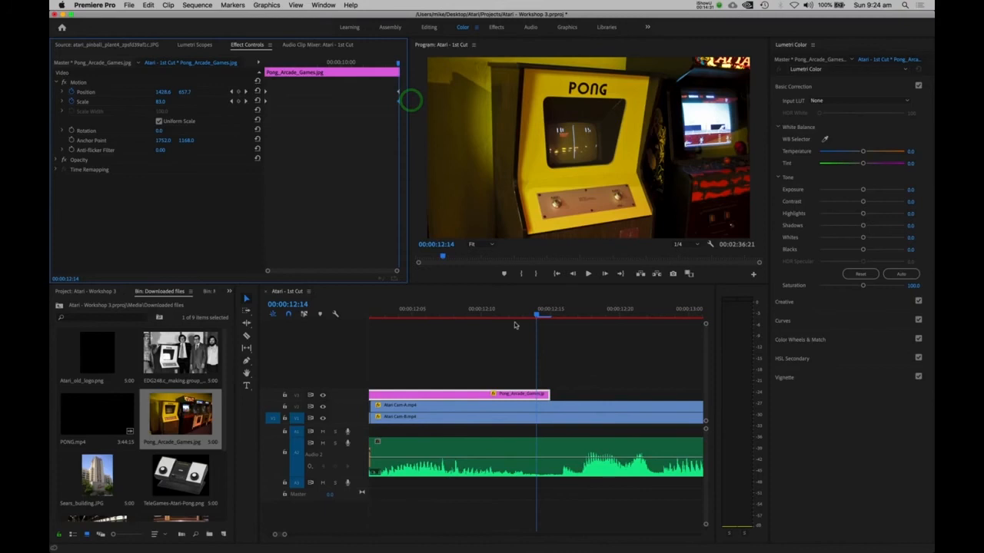
left_click_drag(507, 314, 533, 314)
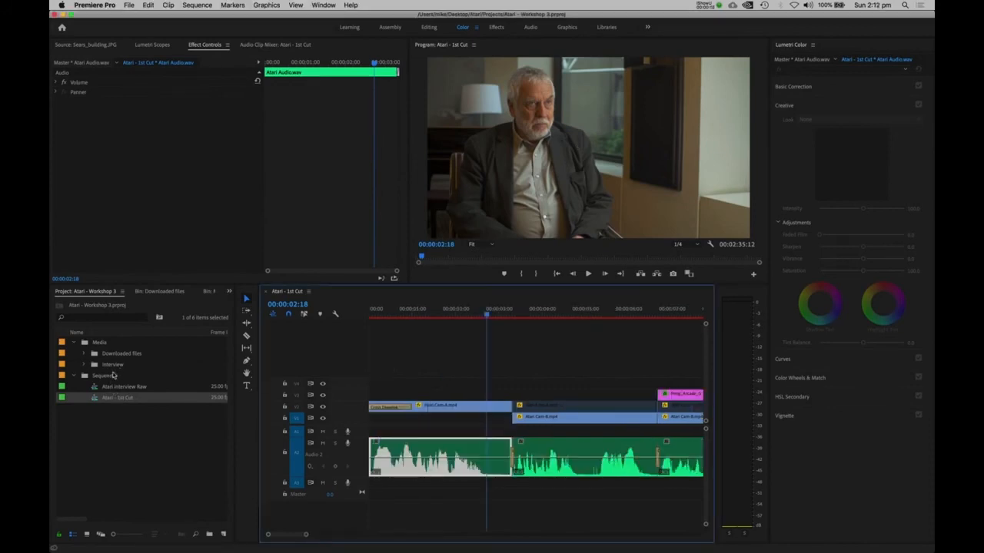
Step: Create a bin named Title inside the Media bin
left_click(99, 342)
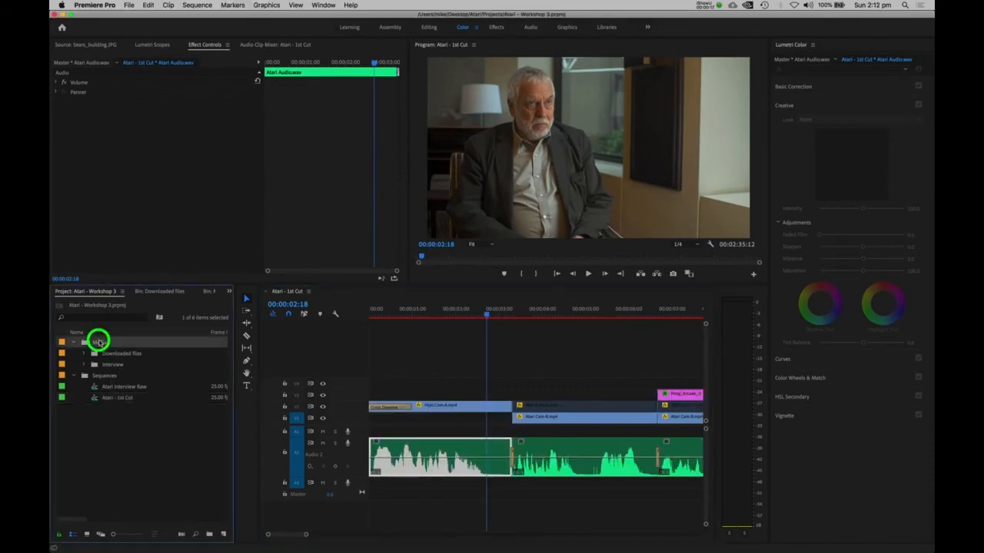
left_click(207, 534)
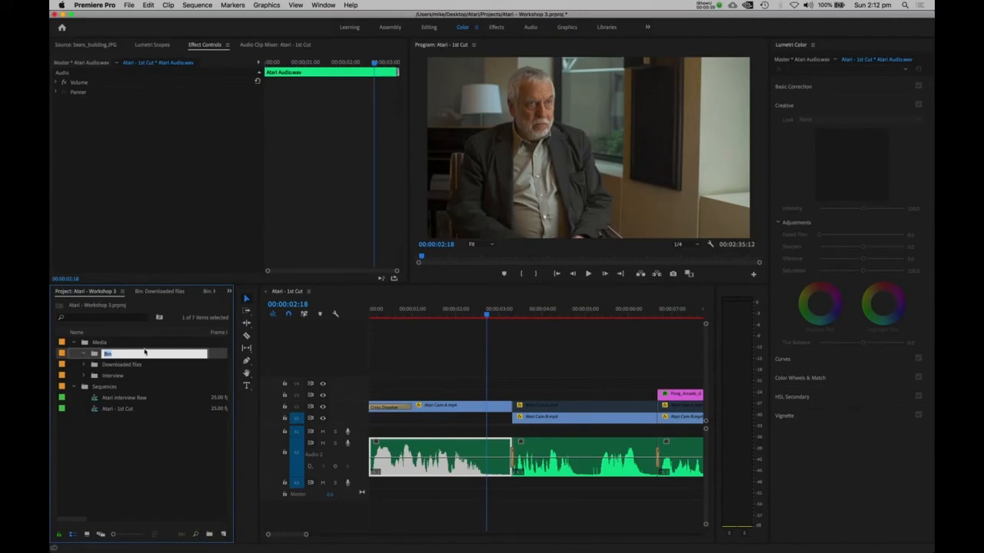
type("Title")
left_click(93, 352)
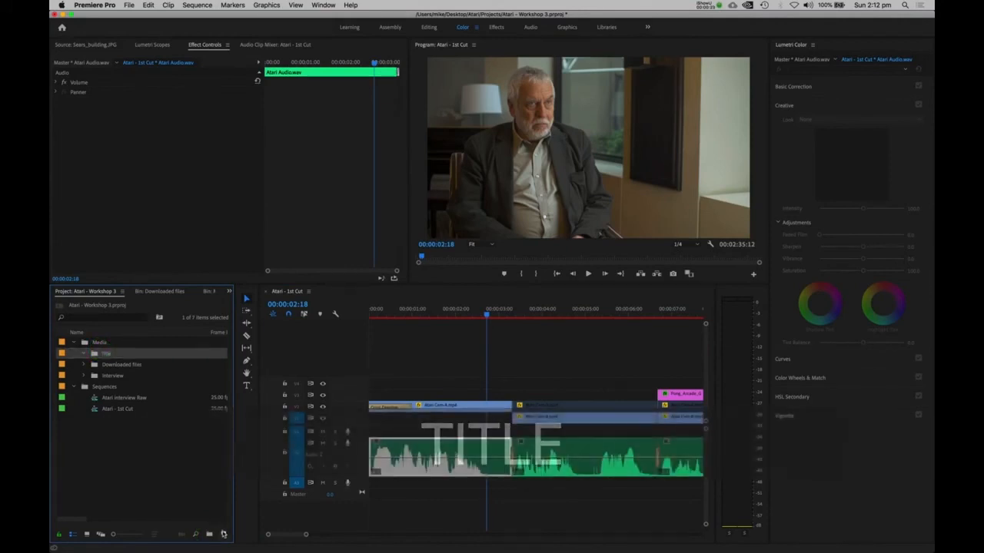
Step: Create a white 1920 x 1080 color matte named White Matte in the Title bin and place it on V3 at the sequence start
left_click(223, 532)
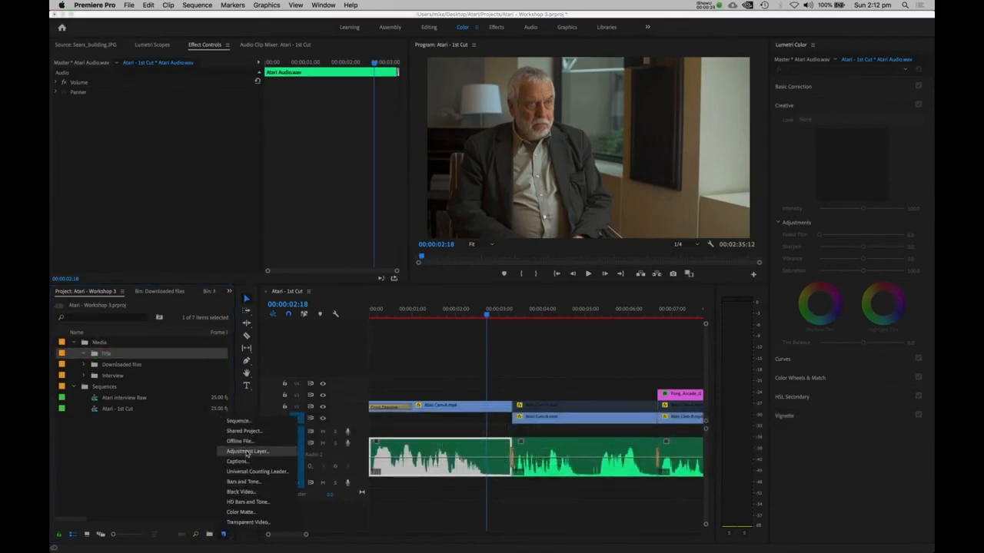
left_click(241, 512)
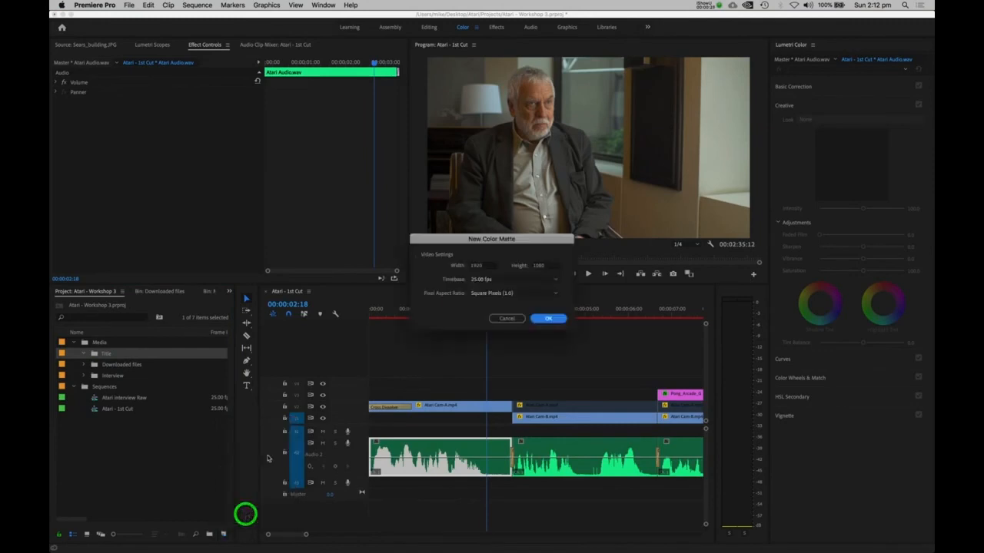
left_click(549, 317)
left_click_drag(401, 243, 386, 374)
left_click_drag(454, 325, 380, 392)
left_click(599, 236)
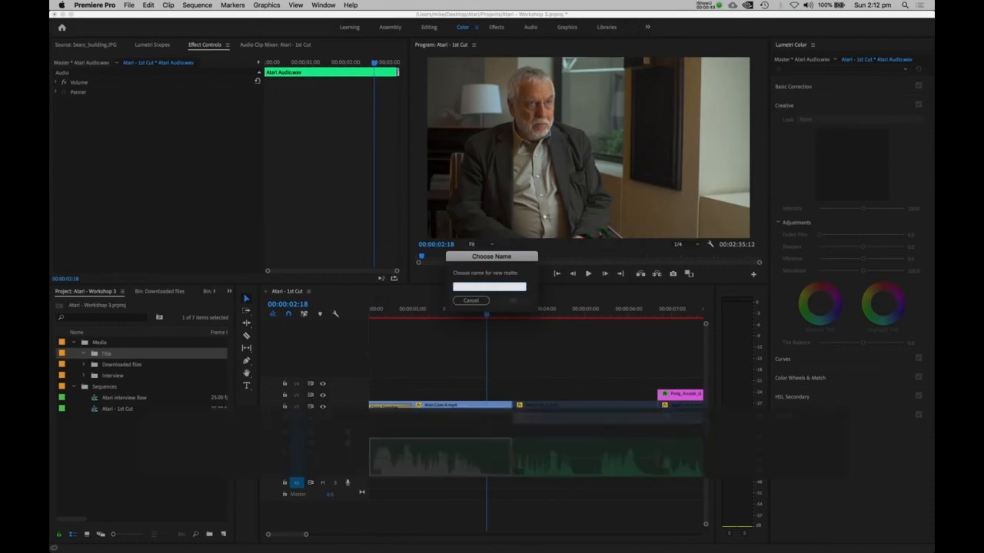
type("White Ma")
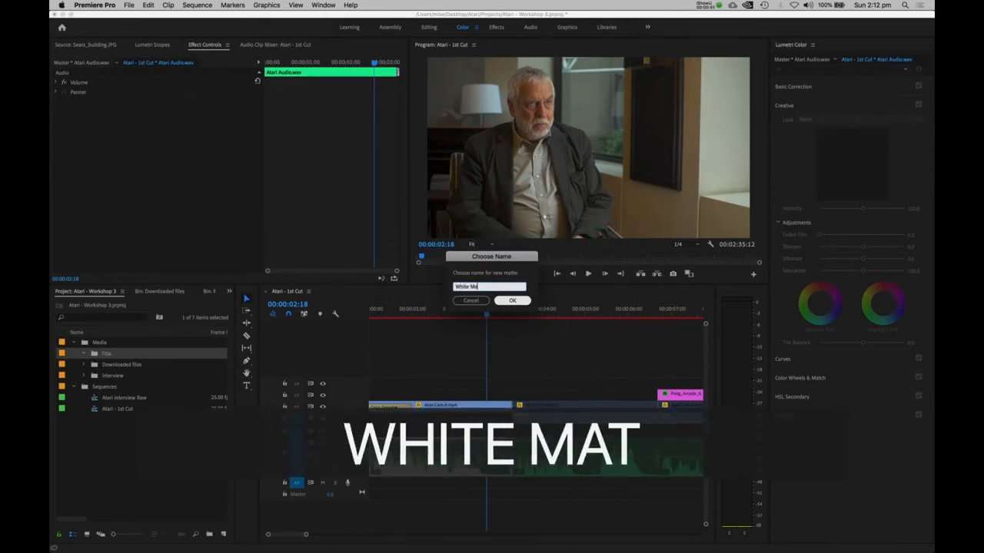
type("tte")
key("Return")
left_click_drag(110, 368, 299, 395)
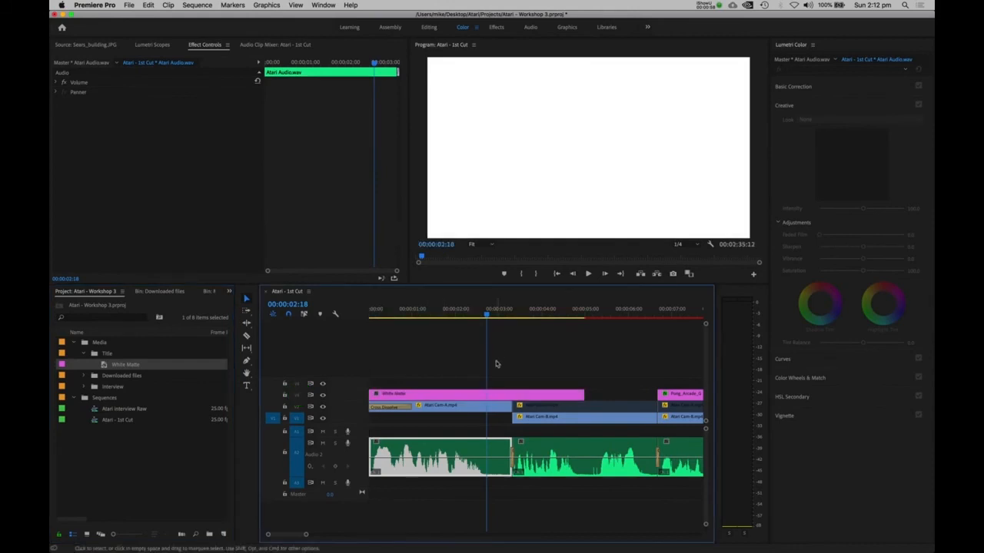
Step: Apply the Crop effect to the White Matte clip with Left 55%, Top 67% and Bottom 19%
left_click(478, 395)
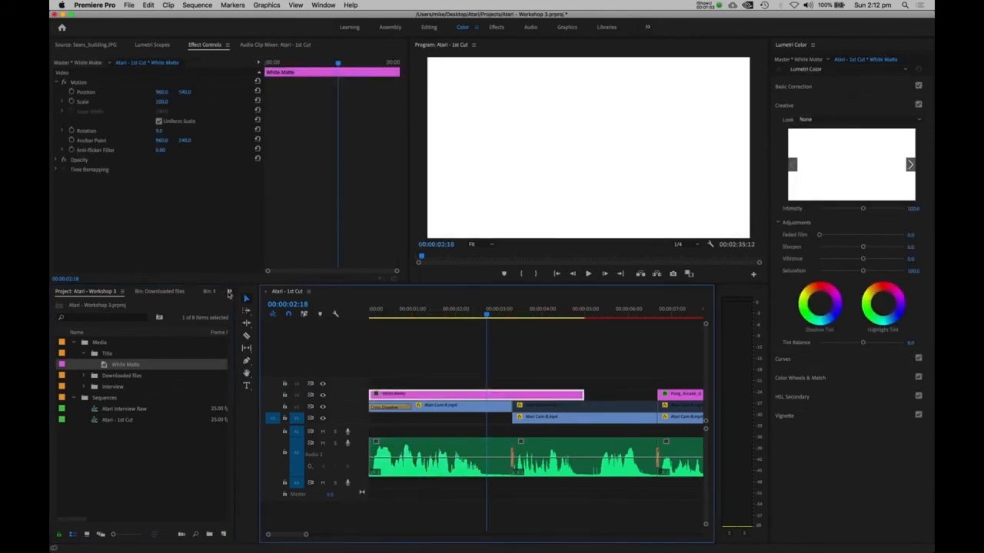
left_click(229, 293)
left_click(246, 356)
left_click(62, 370)
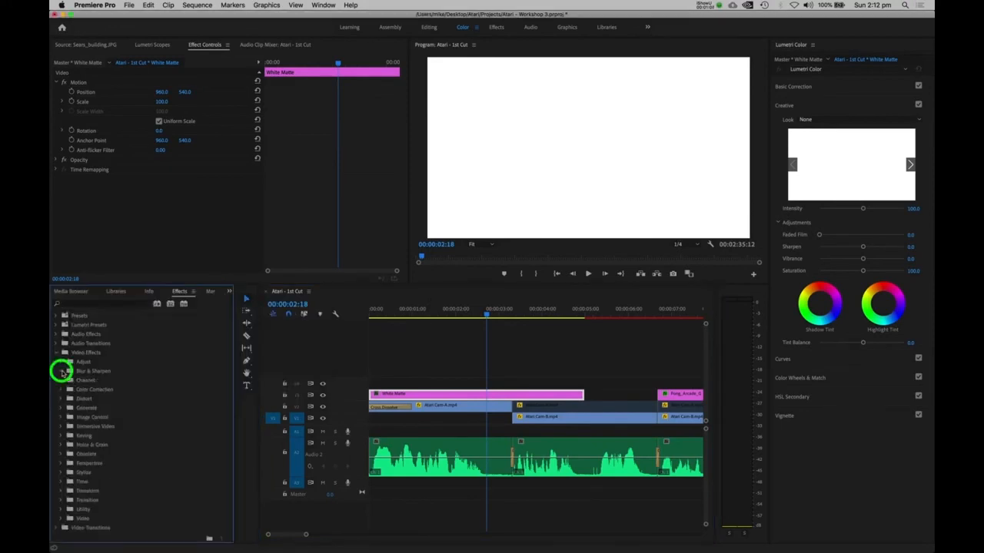
left_click(110, 303)
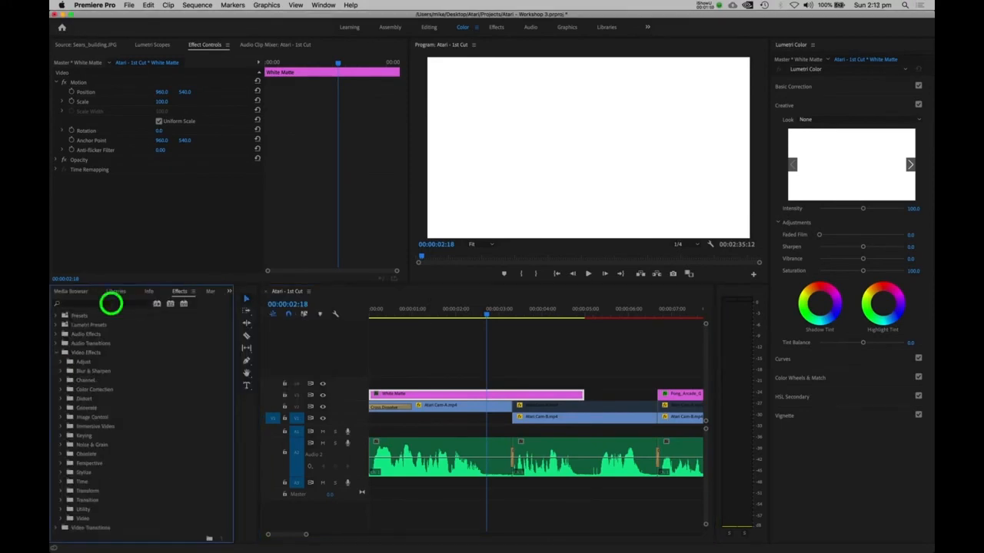
type("crop")
left_click_drag(122, 370, 428, 396)
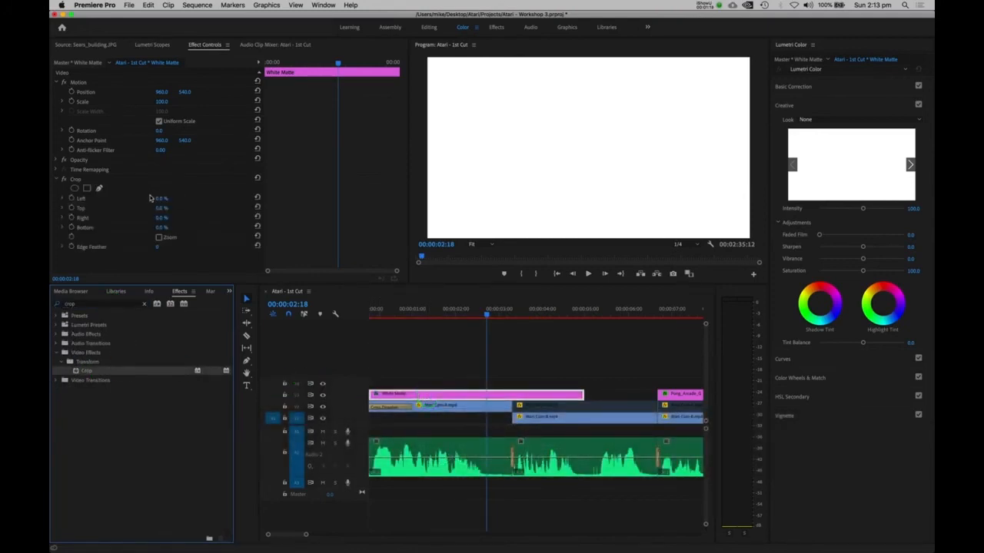
left_click_drag(160, 201, 159, 227)
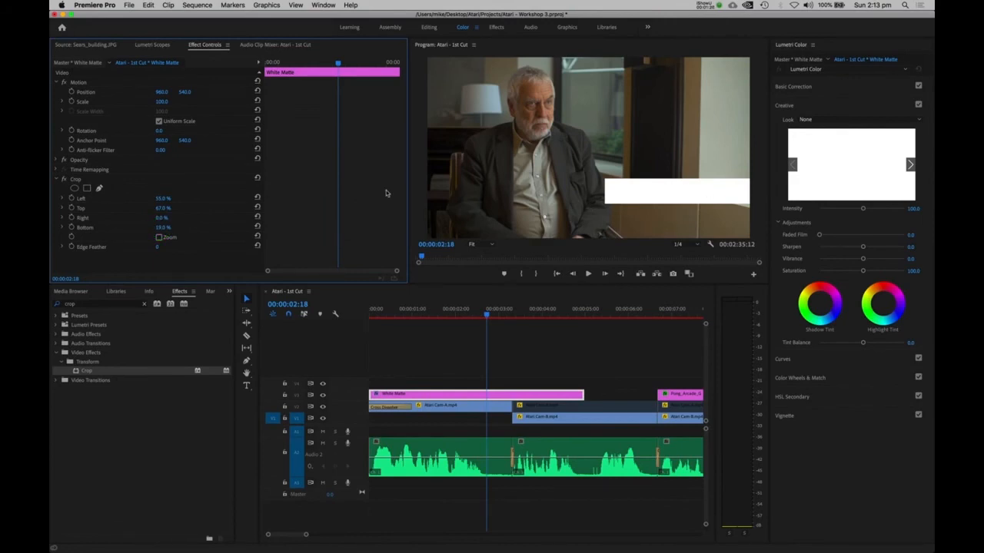
Step: Turn off opacity animation for the White Matte clip and set its Opacity to 70%
left_click(60, 160)
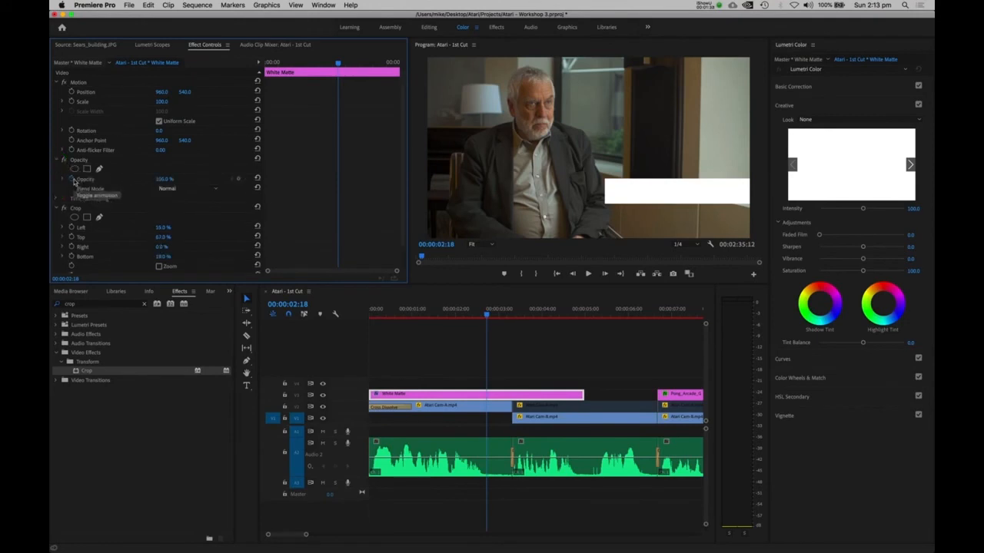
left_click(72, 179)
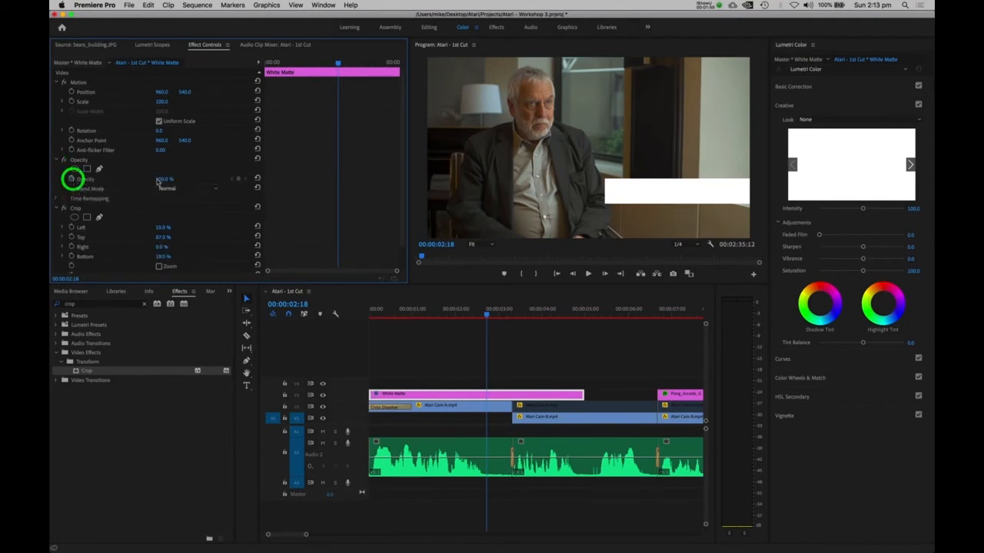
left_click_drag(163, 179, 162, 179)
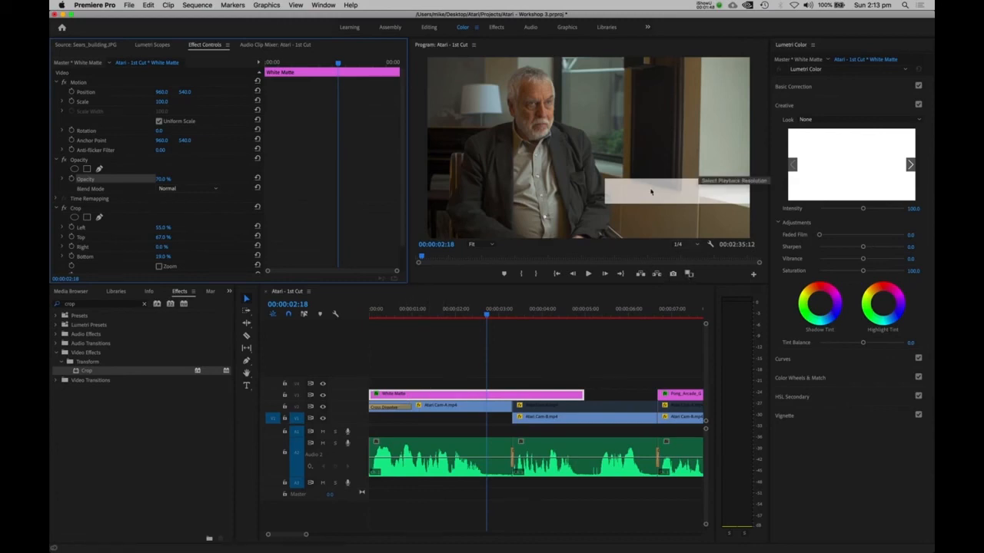
Step: Add a horizontal text layer above the White Matte, matching its start and length, and move the text onto the white bar
key("shift+super+a")
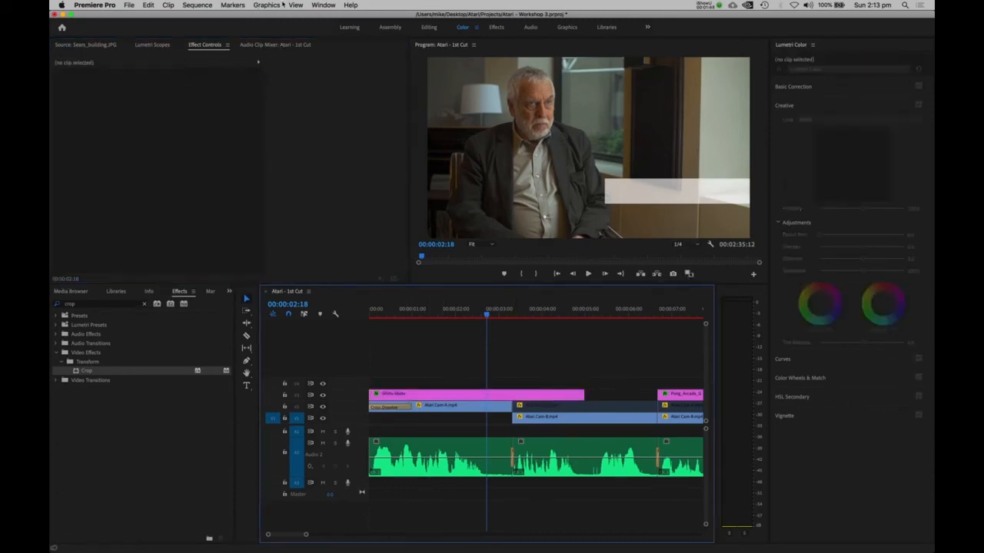
left_click(281, 6)
mouse_move(369, 39)
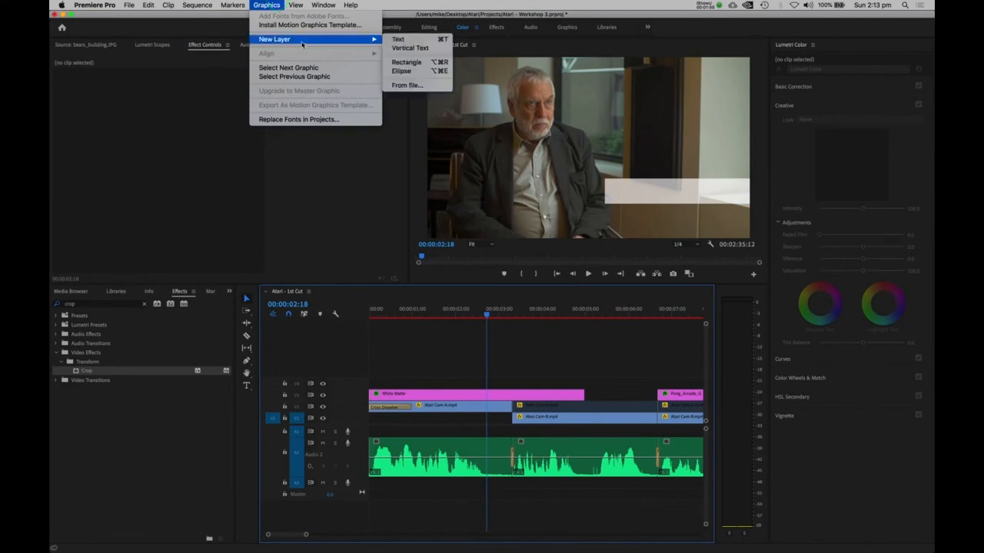
left_click(401, 39)
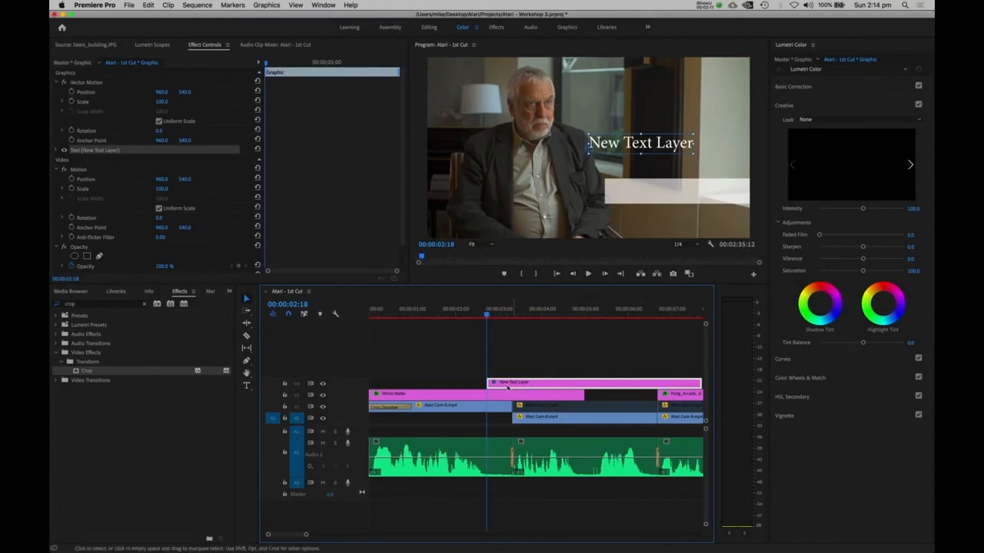
left_click_drag(514, 384, 384, 380)
left_click(83, 82)
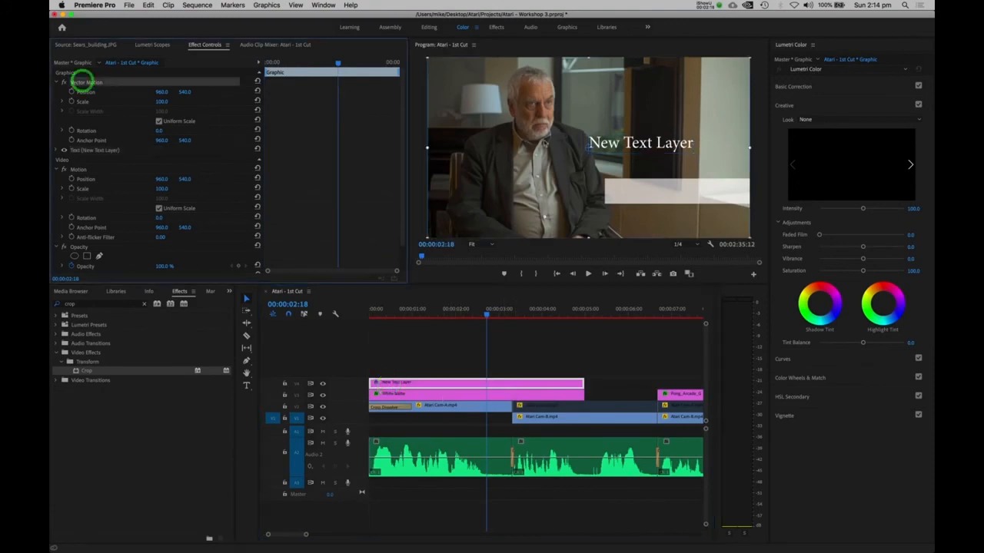
left_click_drag(598, 145, 620, 188)
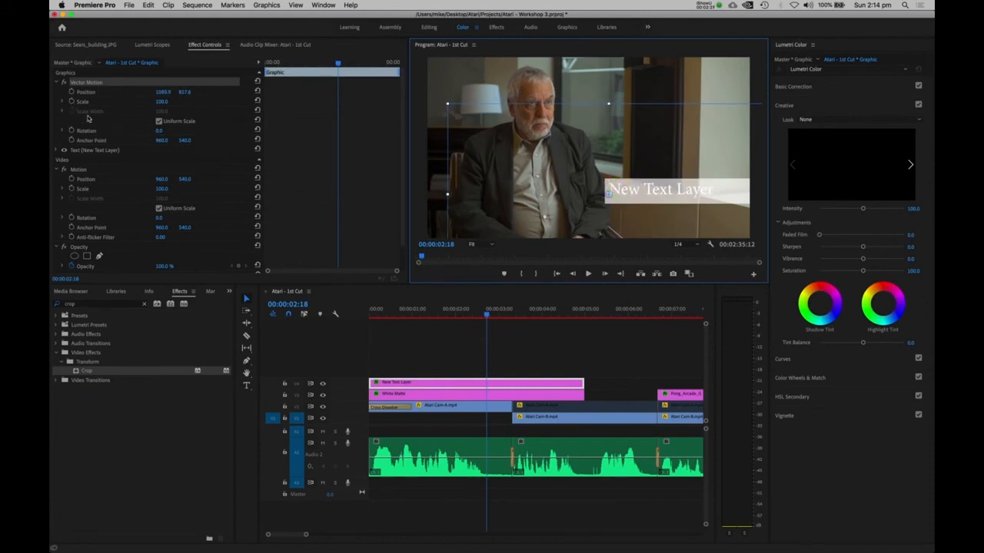
Step: Set the title text's font to Helvetica Light and its fill colour to black
left_click(56, 150)
left_click(123, 182)
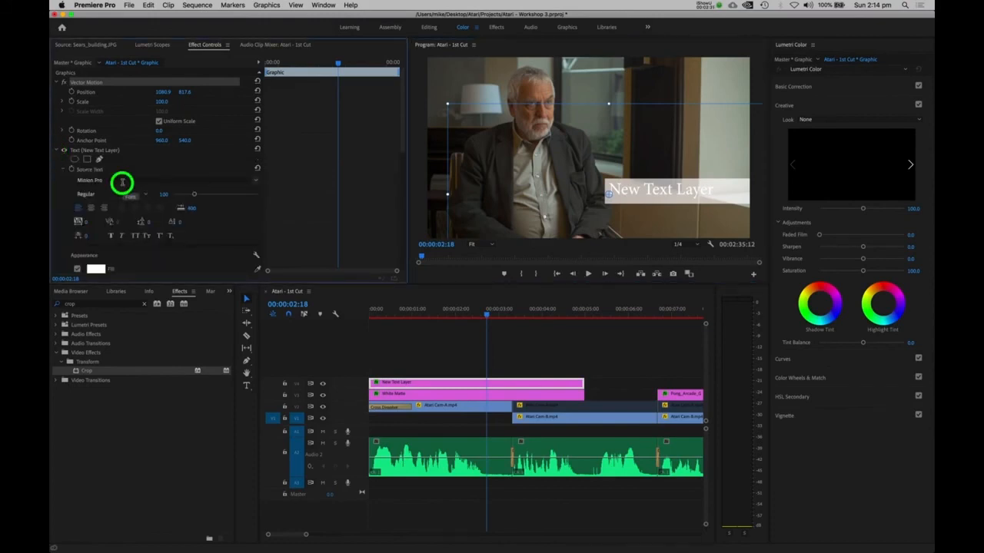
type("helve")
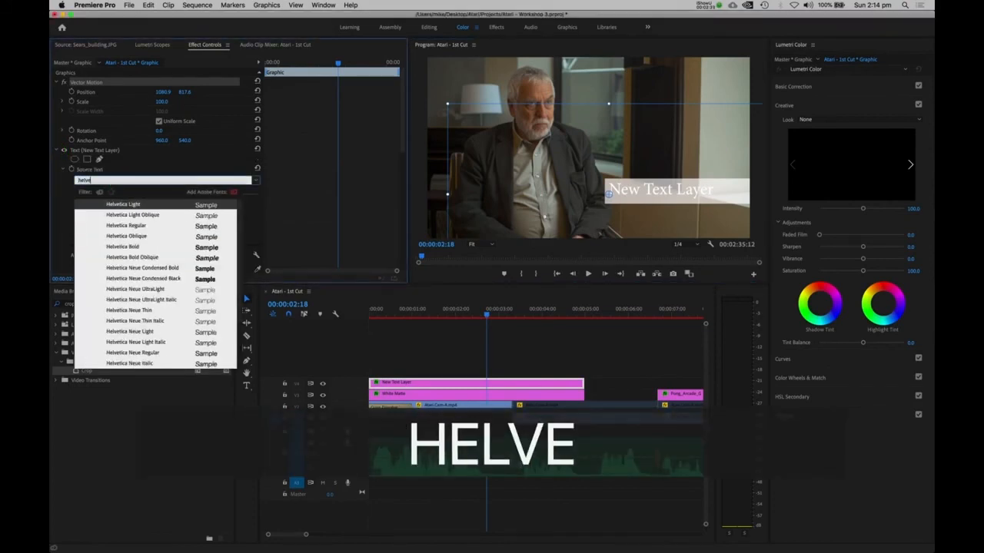
left_click(142, 205)
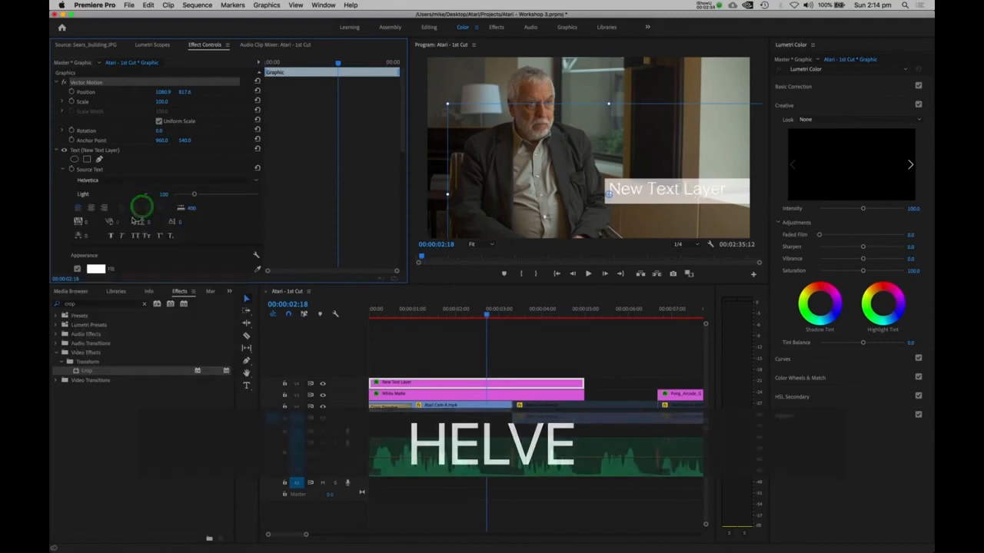
scroll(128, 251, "down", 3)
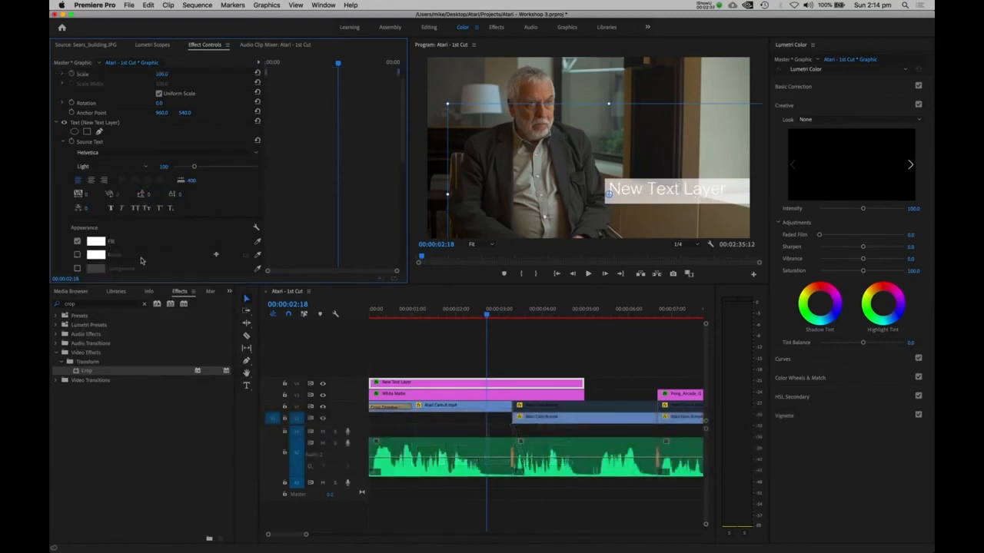
left_click(93, 205)
left_click_drag(452, 176, 343, 100)
left_click(593, 128)
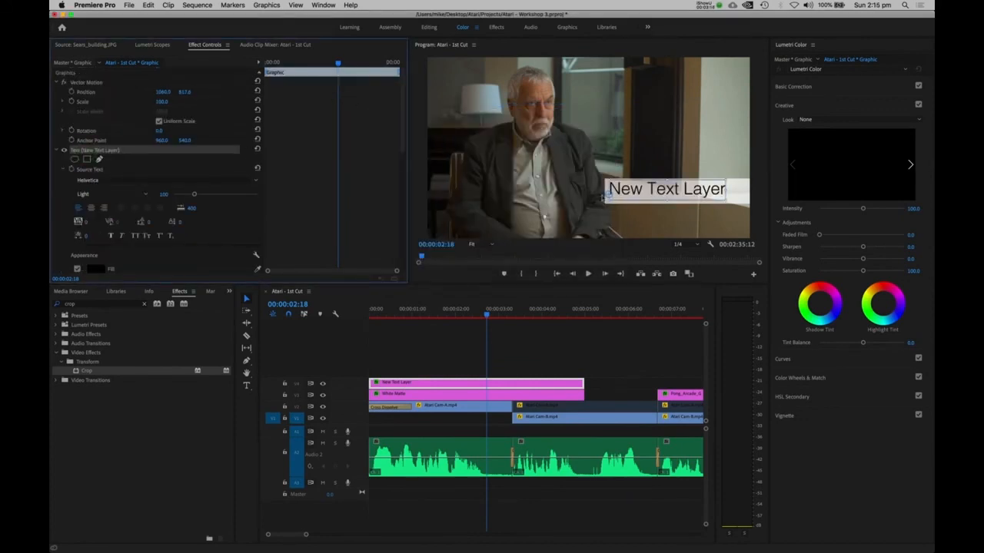
Step: Replace the placeholder title text with two lines reading "Nolan Bushnell" and "Founder, Atari"
double_click(632, 188)
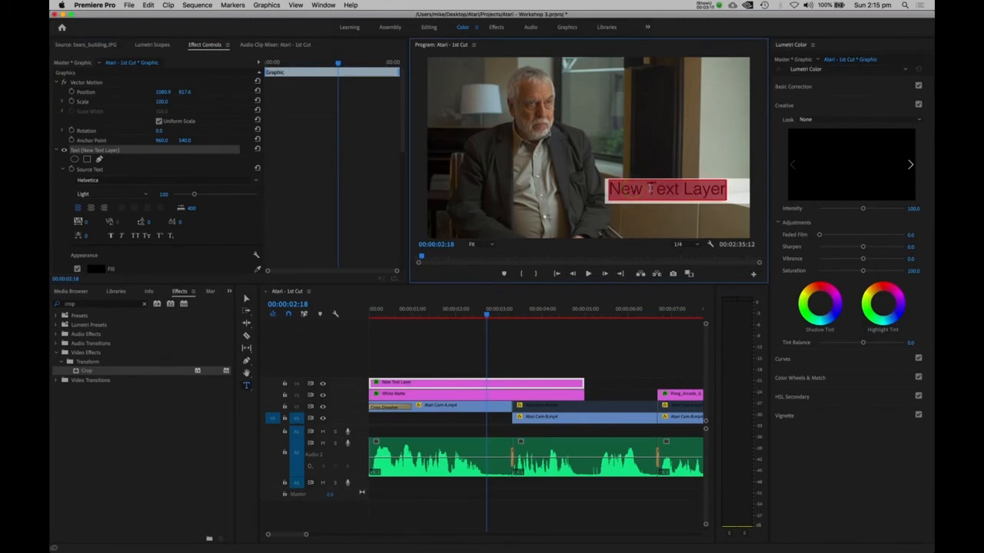
type("No")
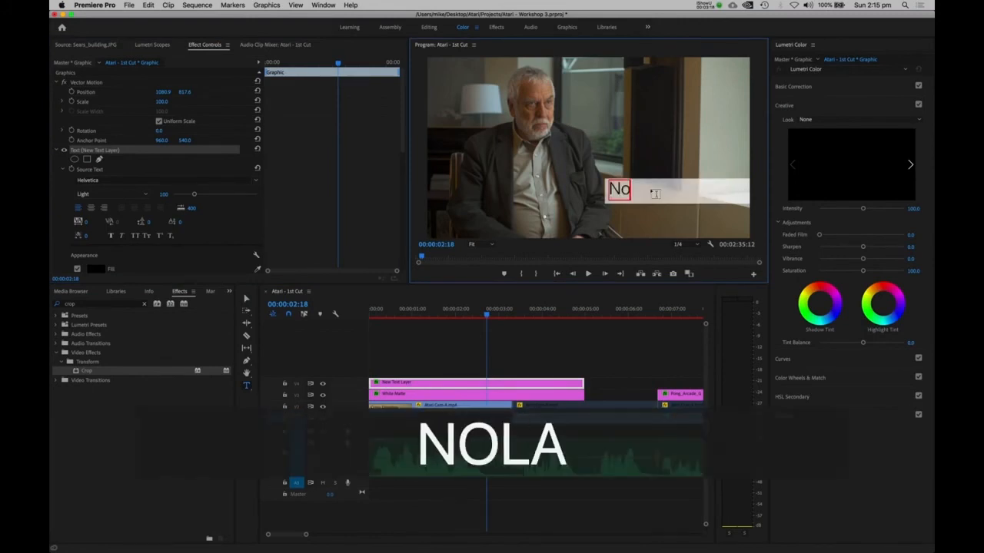
type("lan Bush")
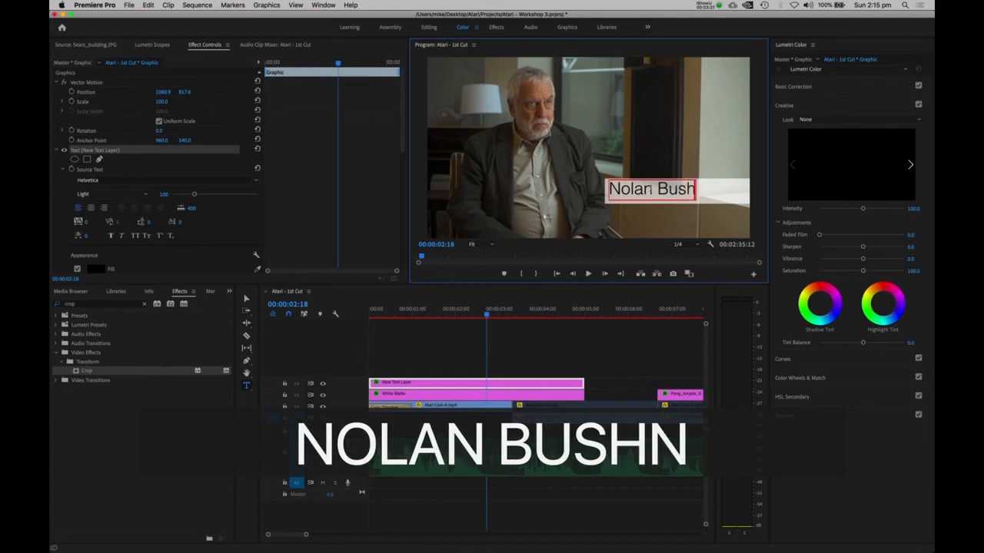
type("nel")
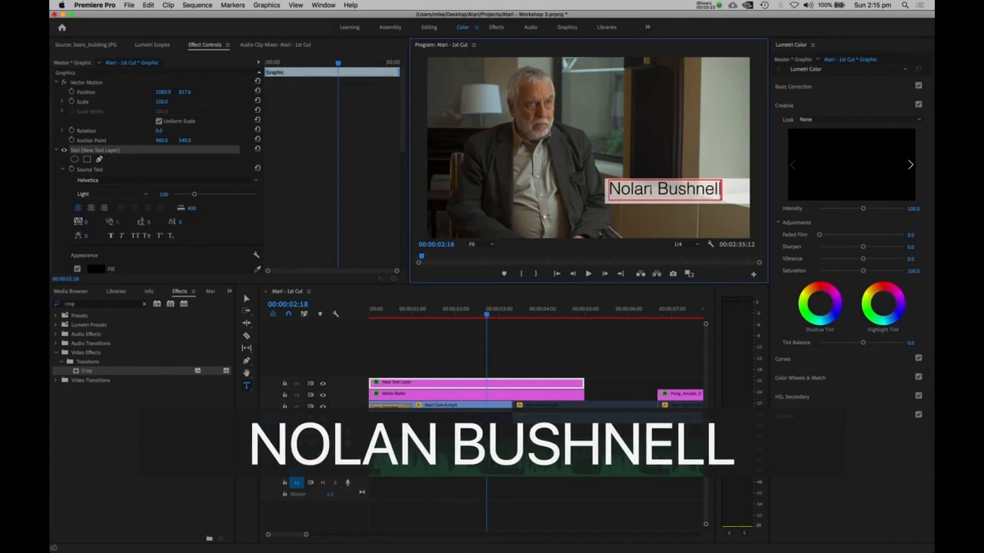
key("Return")
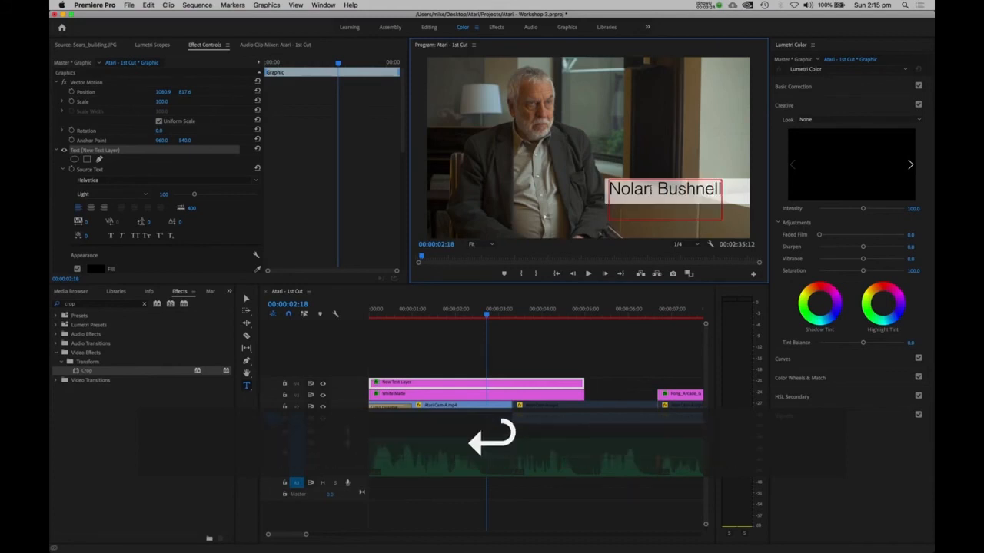
type("Fou")
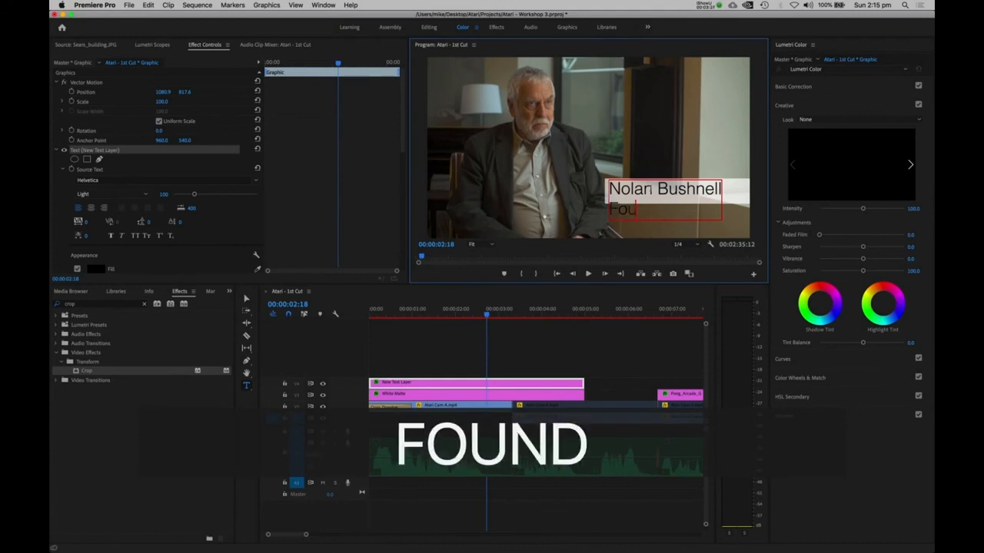
type("nder, A")
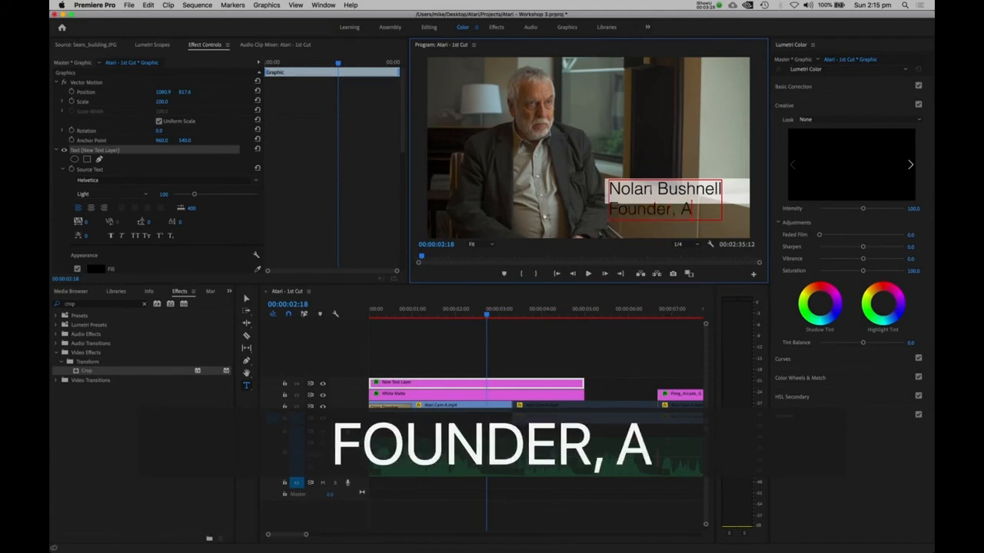
type("tari")
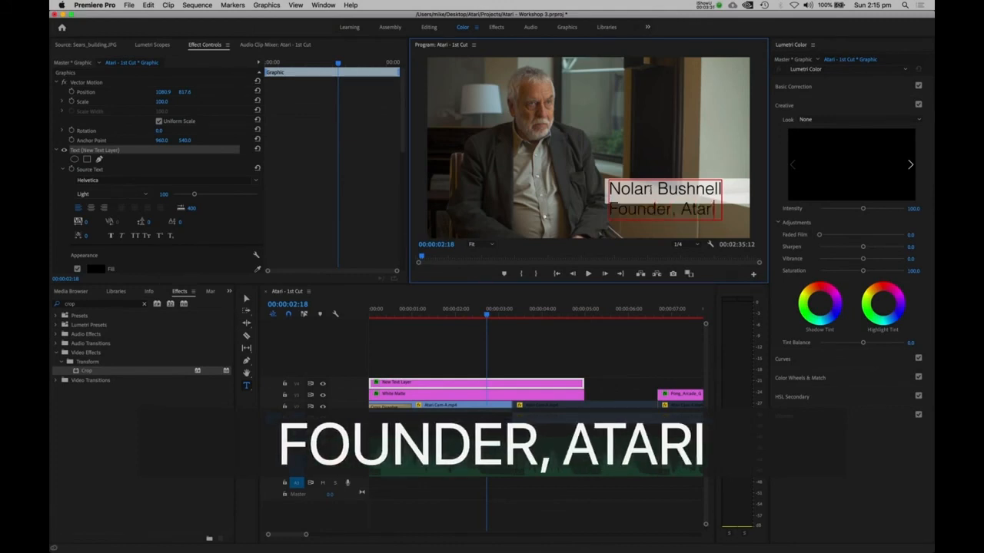
Step: Scale the title text to 72, make the name line Helvetica Regular and set the leading to -27
left_click(97, 150)
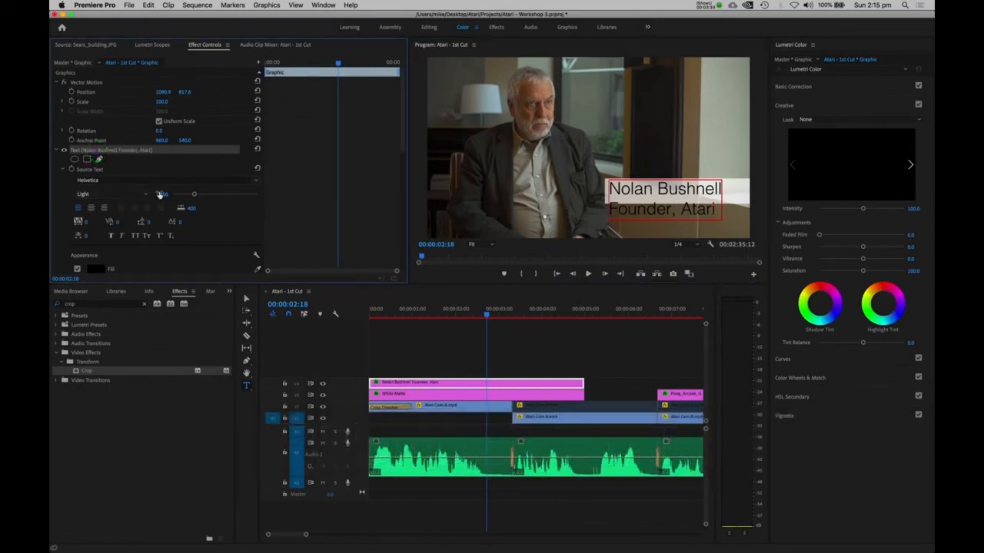
scroll(77, 237, "down", 5)
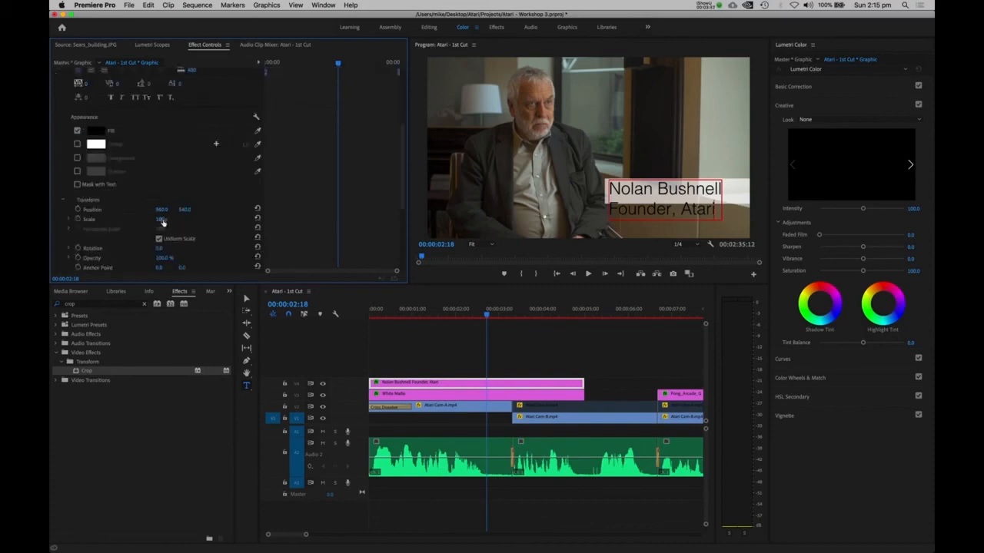
left_click(162, 221)
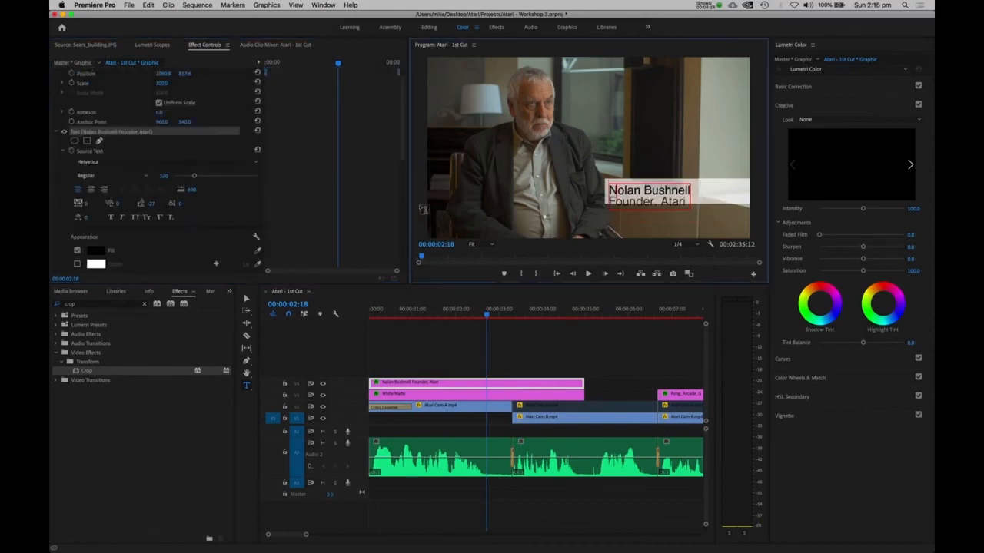
scroll(217, 203, "down", 5)
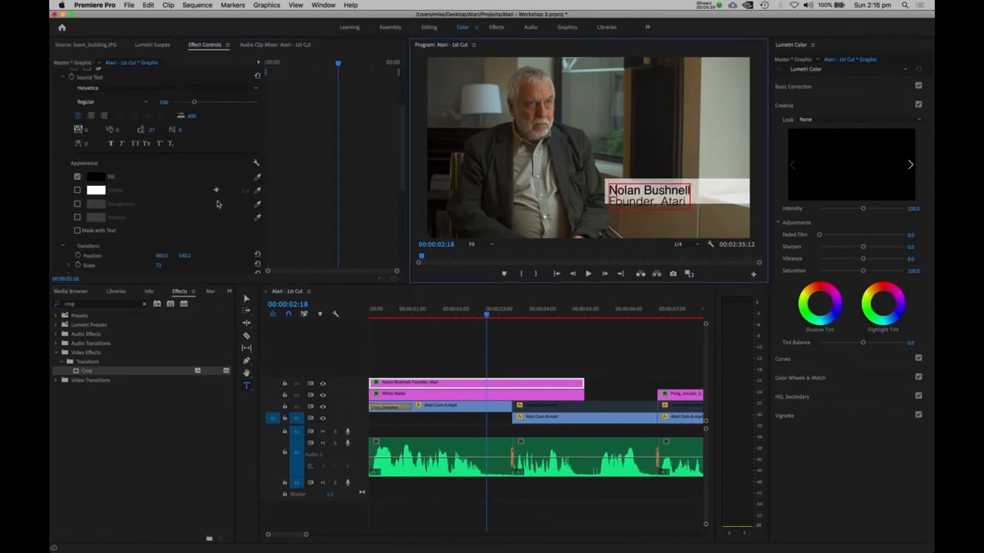
scroll(147, 207, "up", 6)
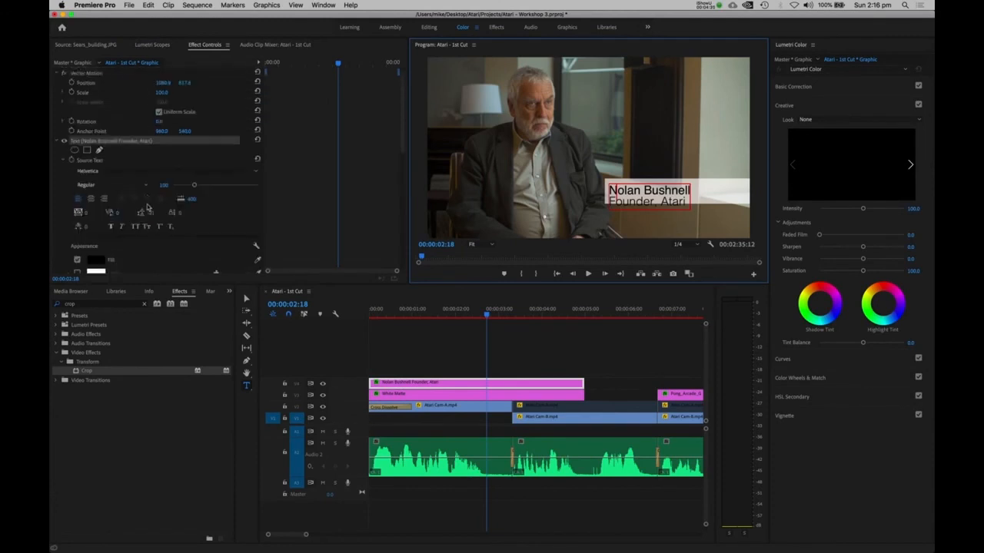
Step: Lower the White Matte clip and adjust its crop so the bar frames both title lines
left_click(420, 399)
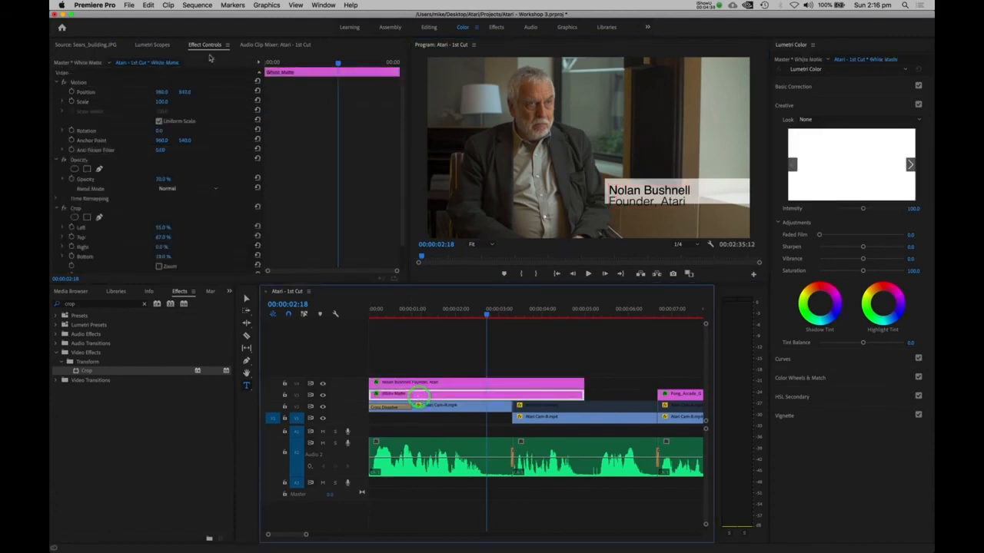
left_click(186, 92)
left_click_drag(186, 92, 186, 91)
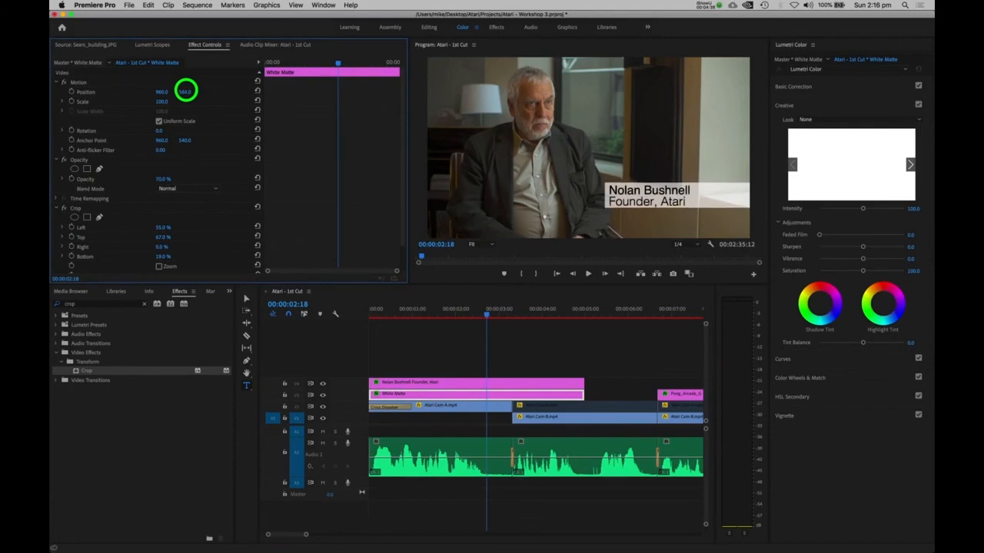
left_click(161, 238)
Step: Nest the title text and White Matte clips as Nolan Title and store the nested sequence in the Title bin
left_click(424, 387)
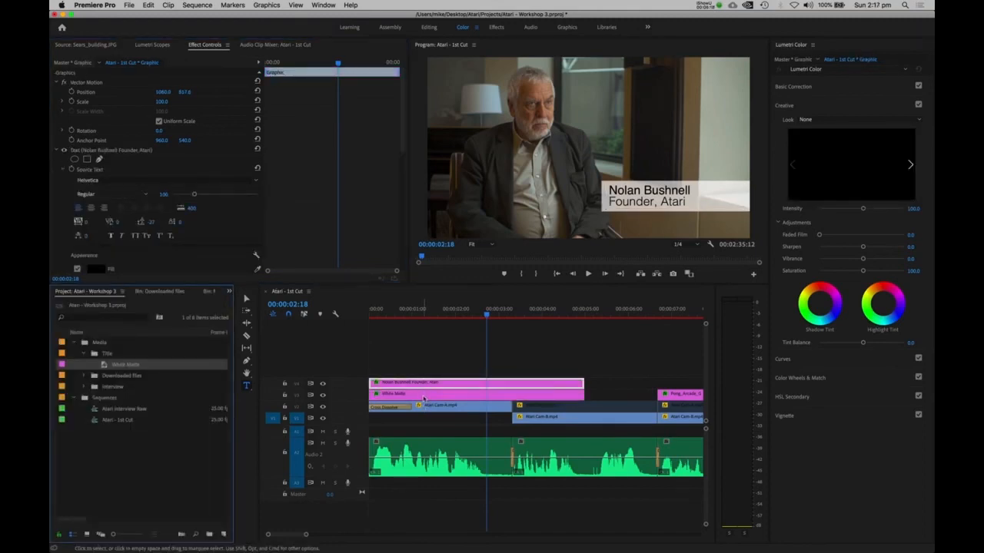
left_click(423, 382)
left_click(426, 392)
left_click(423, 383)
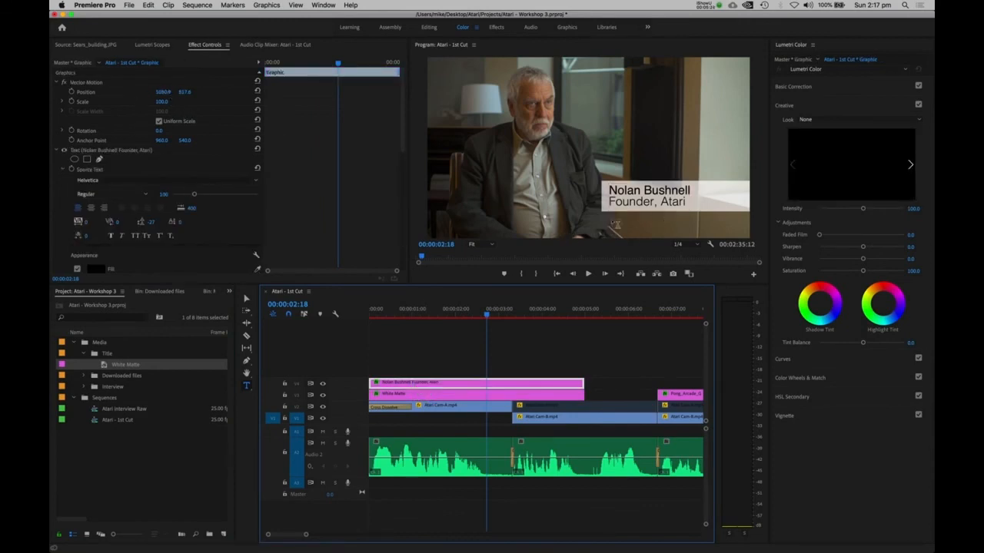
left_click_drag(449, 368, 425, 395)
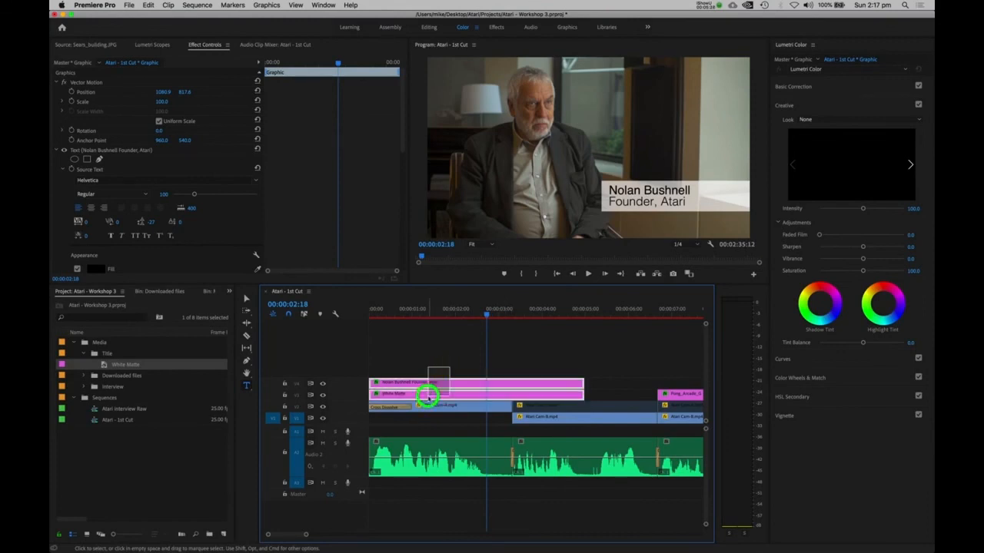
right_click(427, 398)
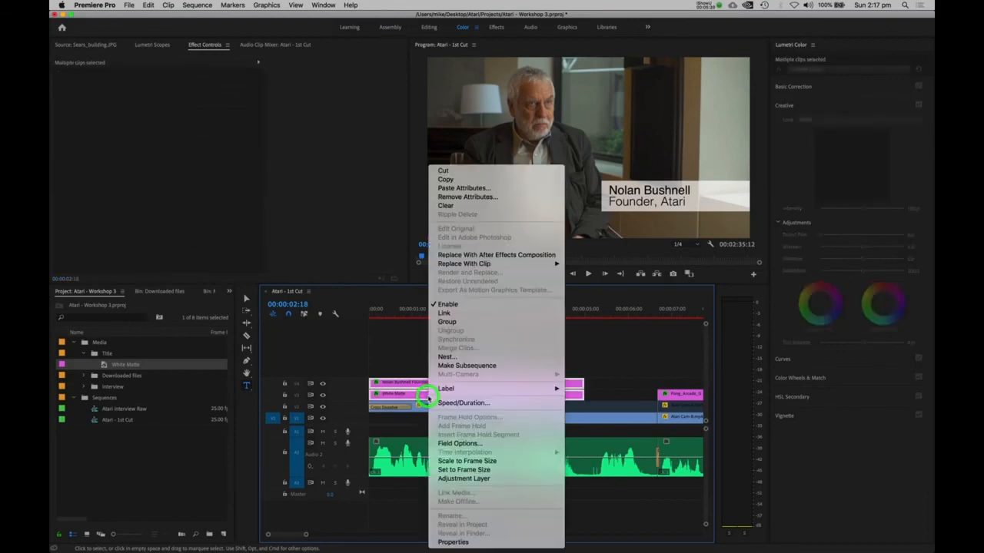
left_click(457, 357)
type("Nolan")
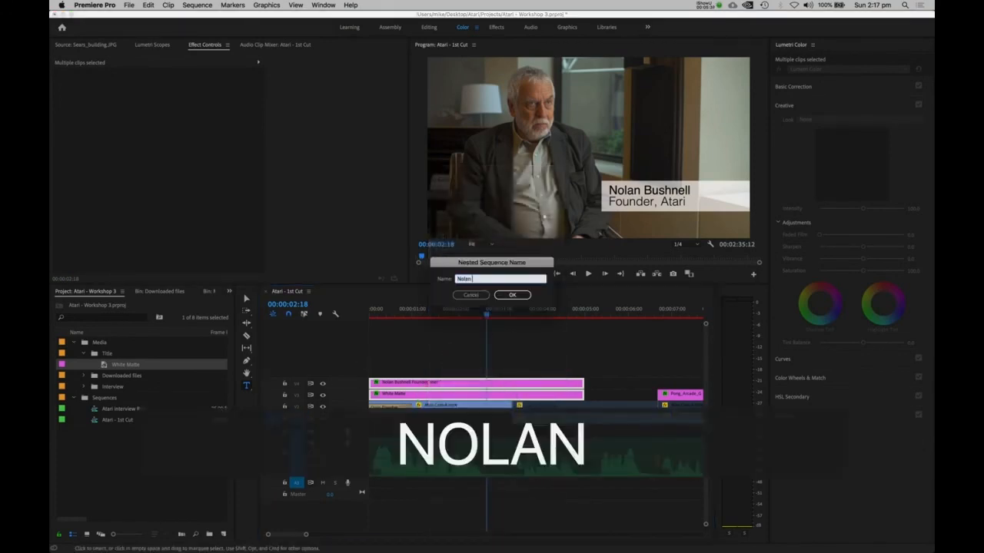
type(" Title")
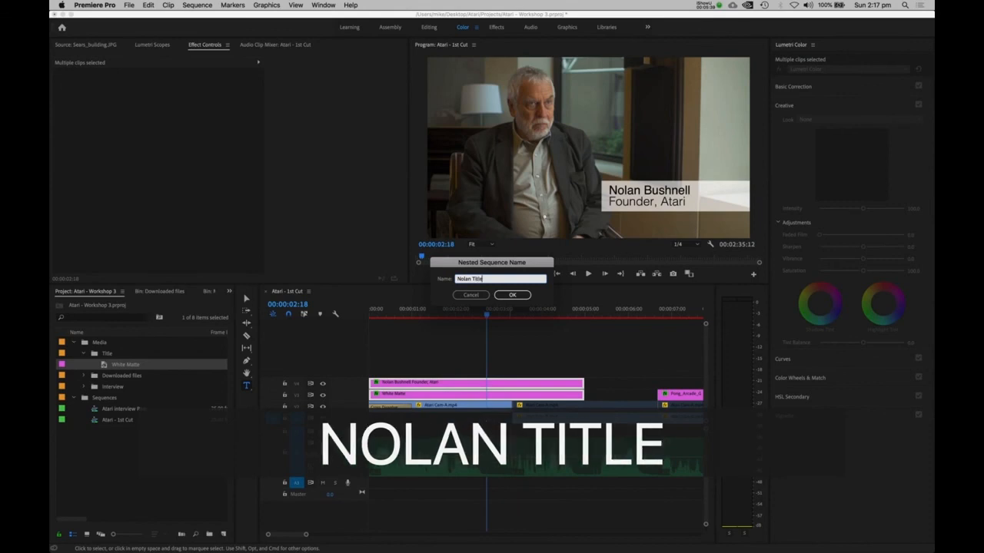
key("Return")
left_click_drag(86, 432, 105, 353)
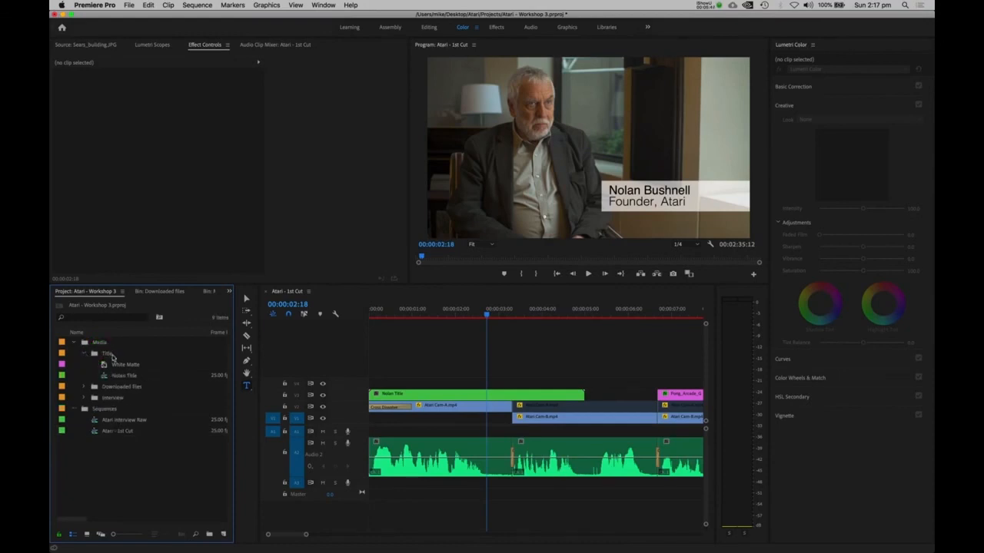
Step: Open the Nolan Title nested sequence to view its layers and return to the Atari - 1st Cut sequence
left_click(447, 394)
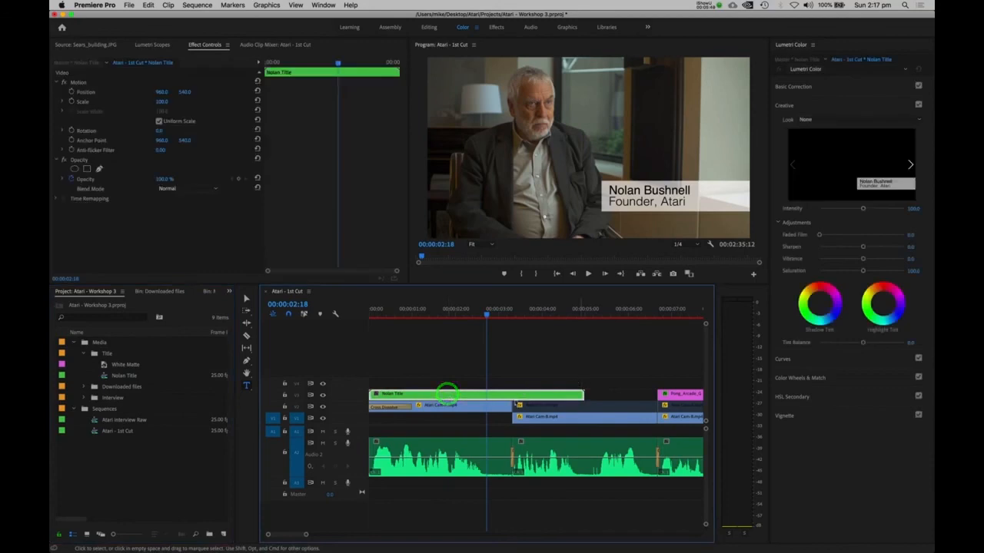
left_click(121, 375)
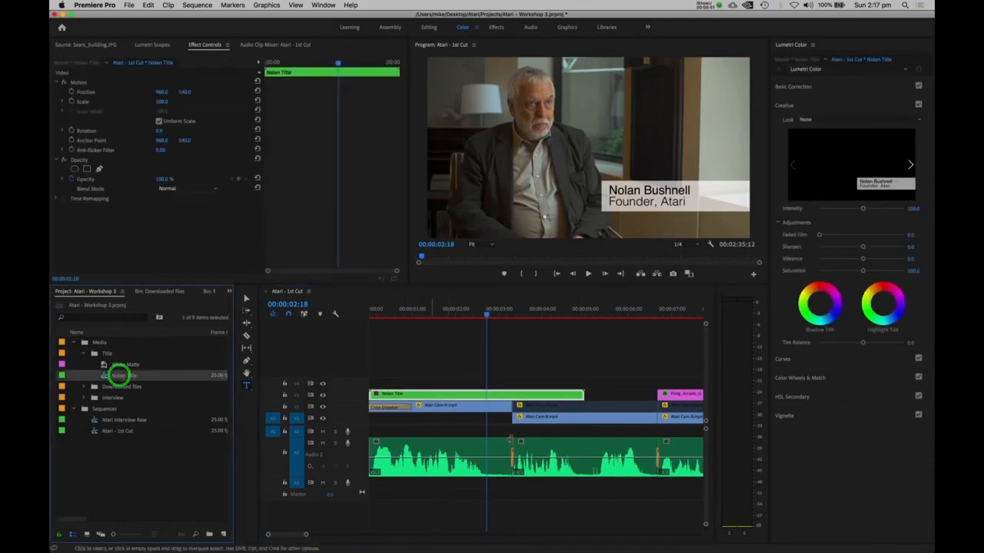
double_click(461, 398)
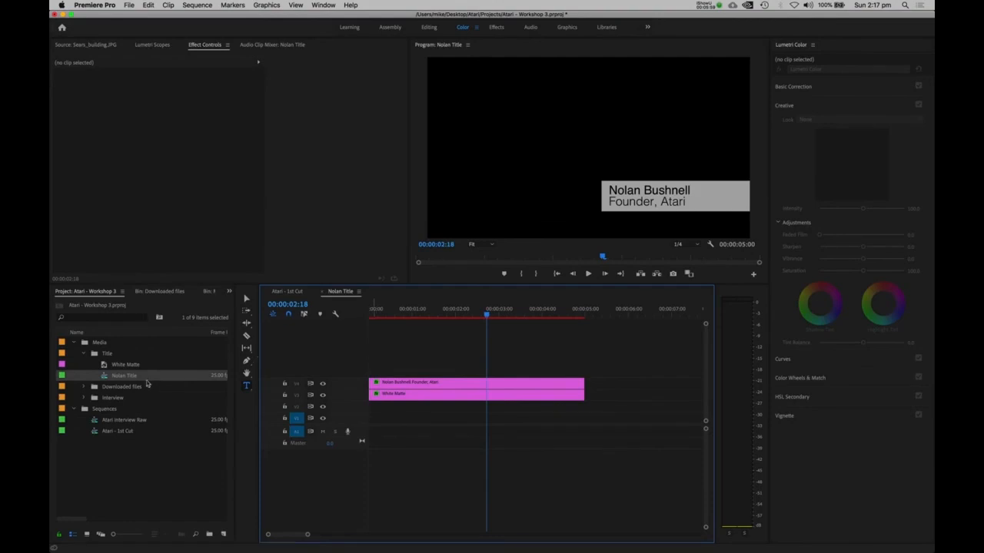
double_click(118, 432)
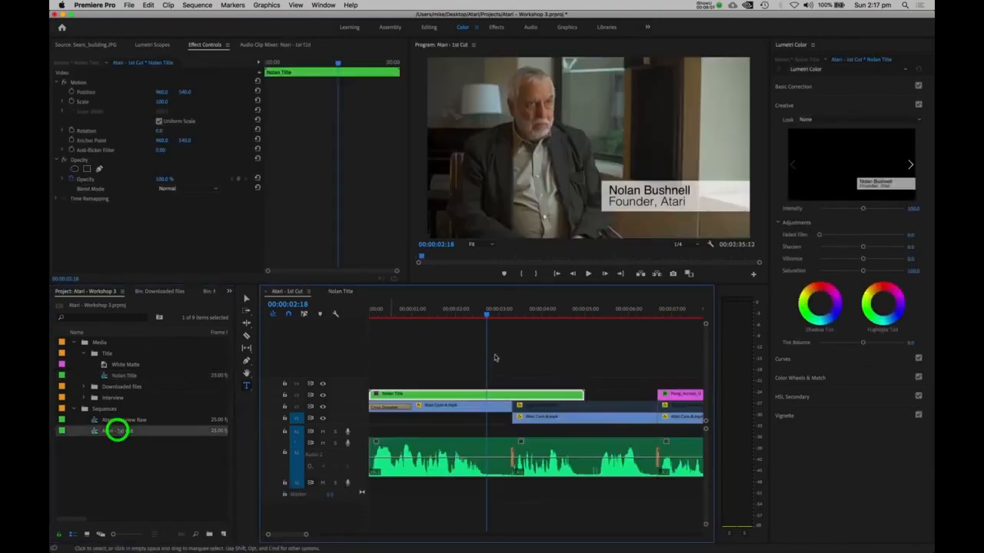
Step: Reposition the Nolan Title clip to a horizontal position of 1078 and raise it slightly in the frame
left_click(452, 374)
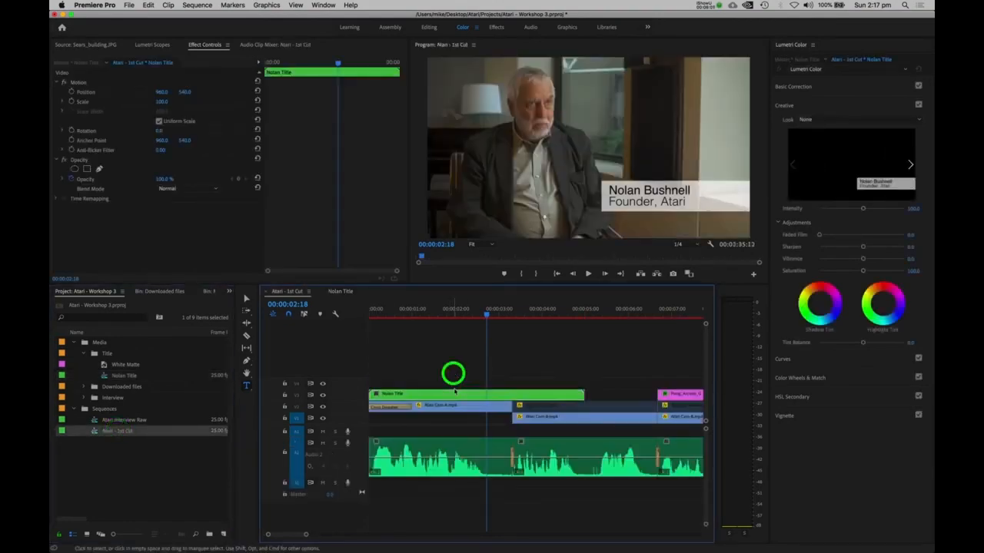
left_click(160, 92)
left_click_drag(160, 92, 187, 91)
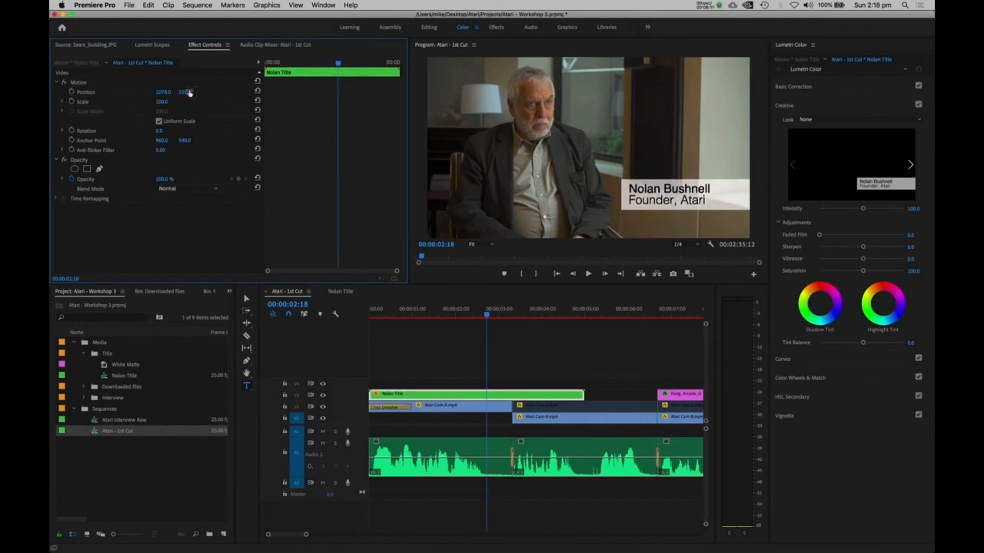
Step: Move the Nolan Title clip up one track to start about one second in and add a cross dissolve at its start
left_click_drag(384, 397, 412, 382)
key("super+d")
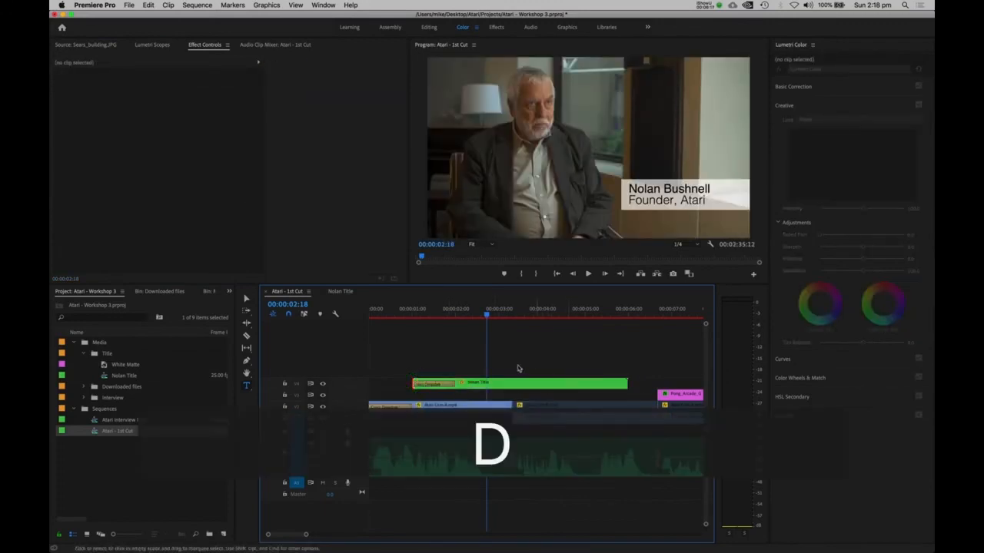
left_click(418, 308)
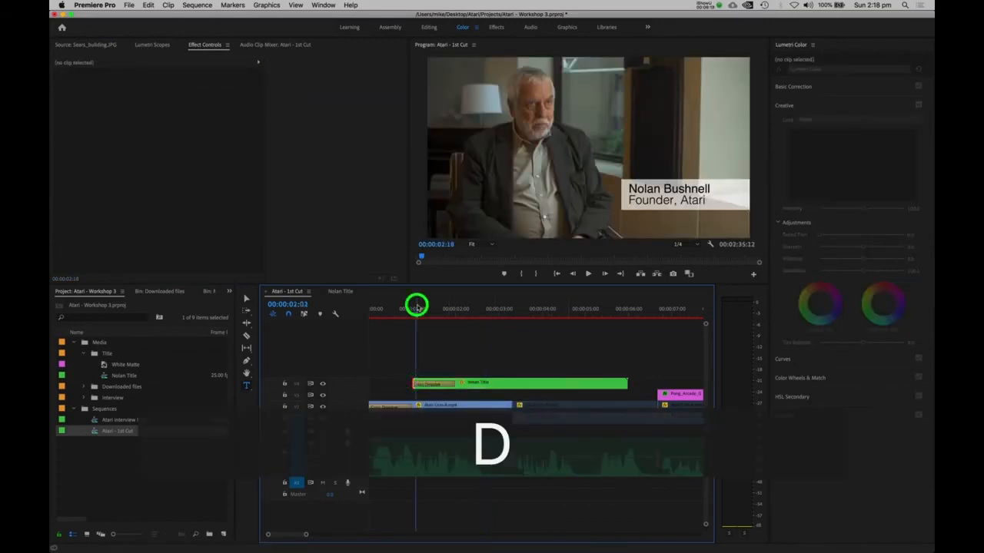
Step: Add a cross dissolve at the end of the Nolan Title clip and play the sequence from the start
left_click_drag(417, 307, 336, 310)
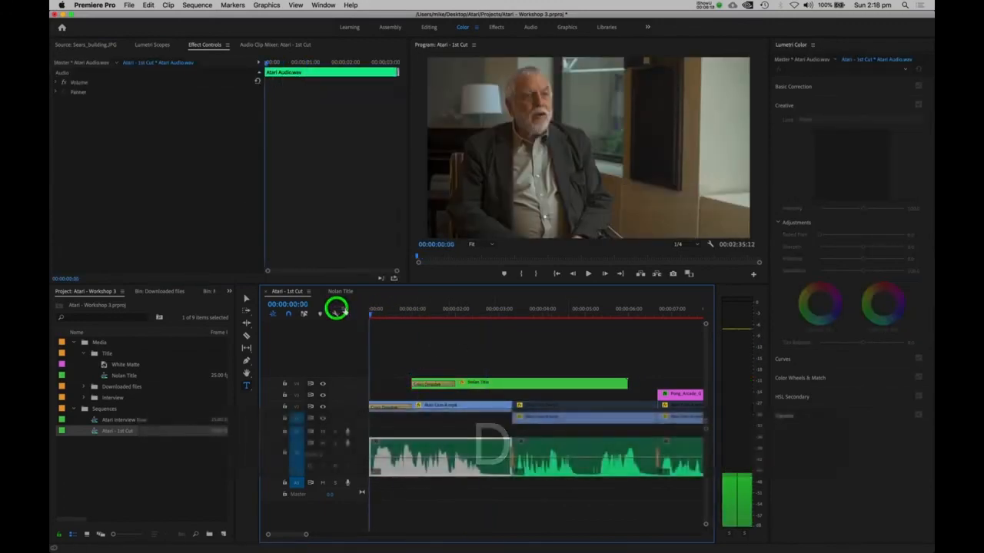
key("space")
left_click(626, 383)
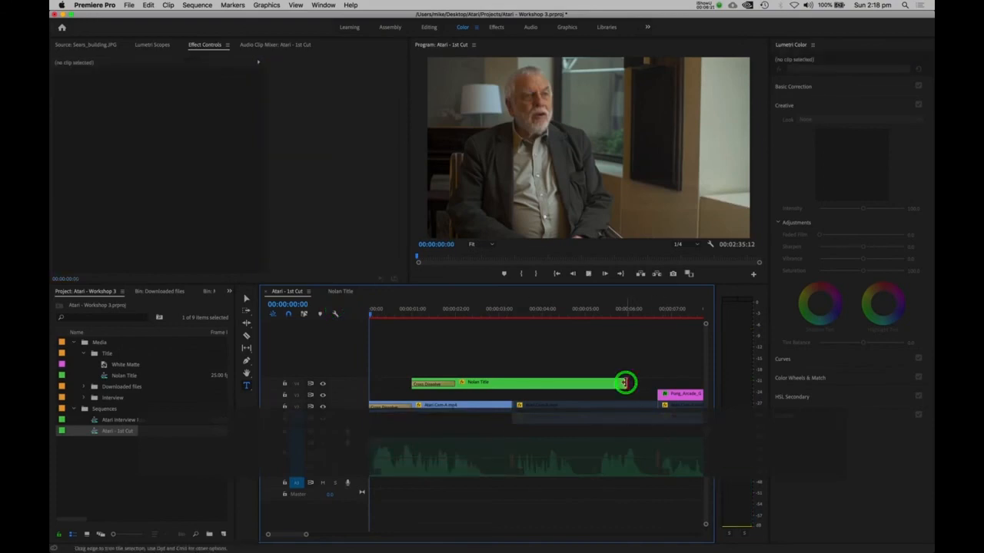
key("super+d")
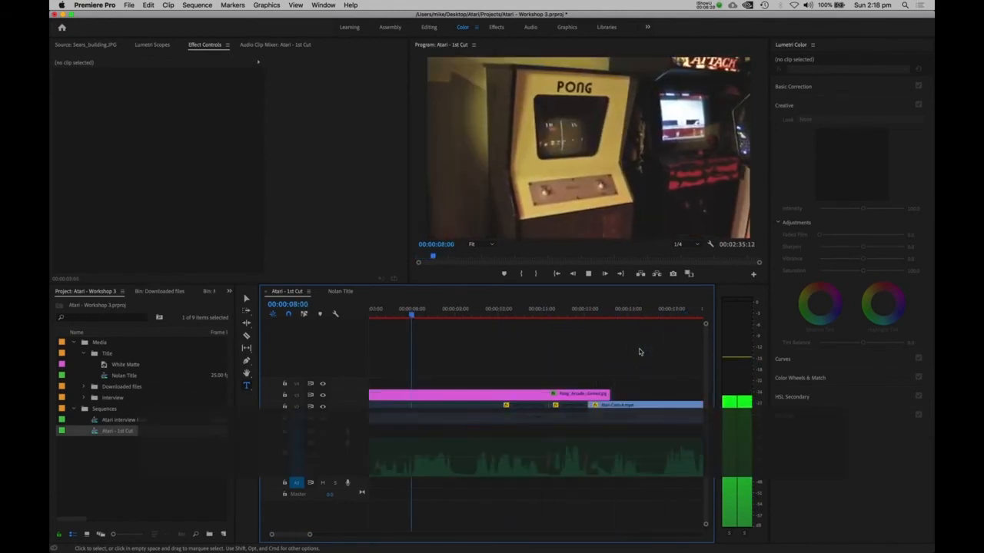
key("space")
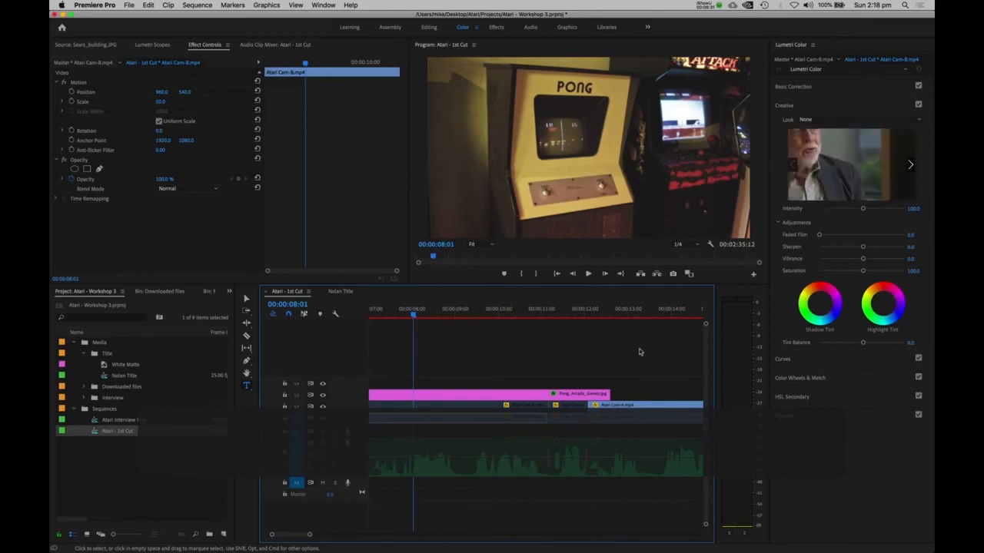
key("backslash")
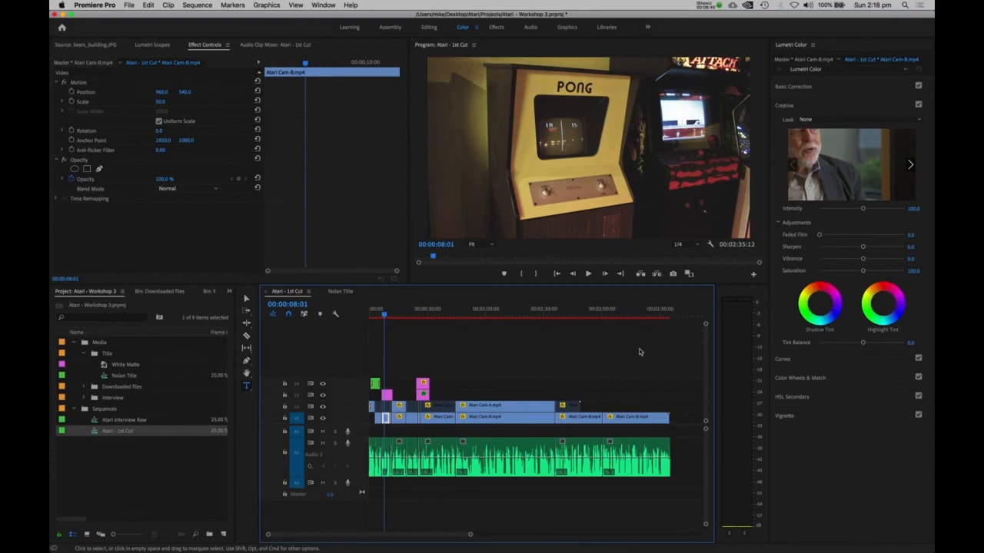
left_click(129, 5)
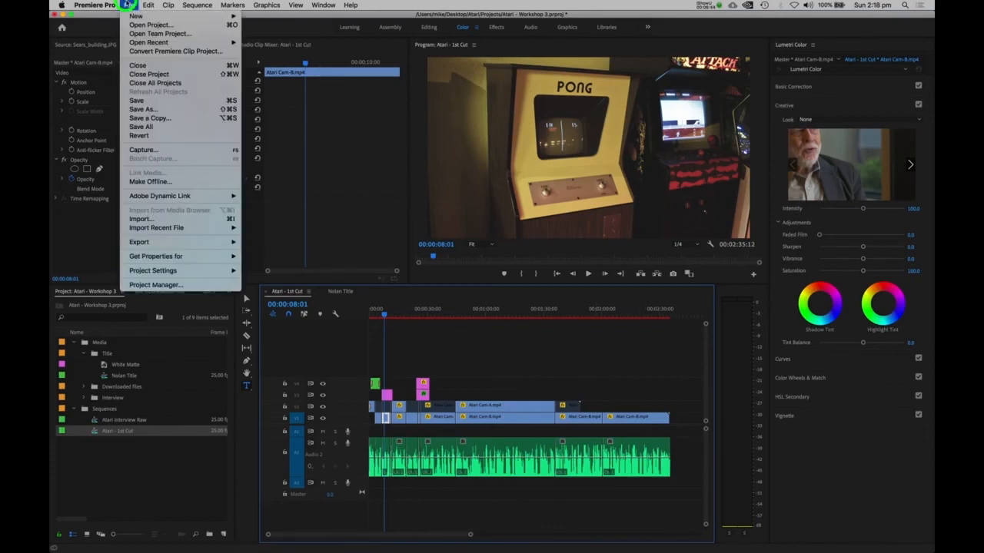
mouse_move(185, 245)
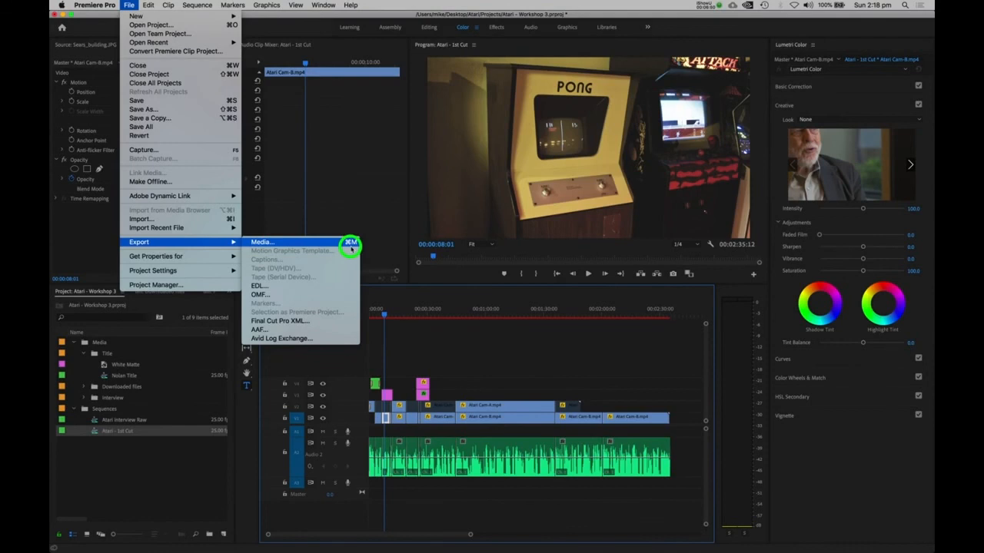
left_click(441, 334)
left_click(456, 347)
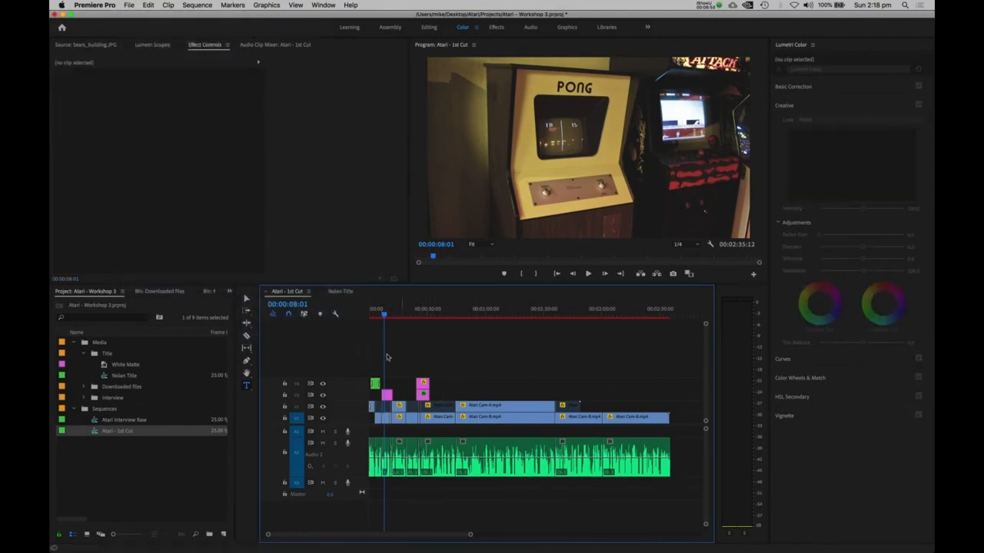
Step: Open the export settings for the Atari - 1st Cut sequence and choose H.264 with the Vimeo 1080p Full HD preset
key("super+m")
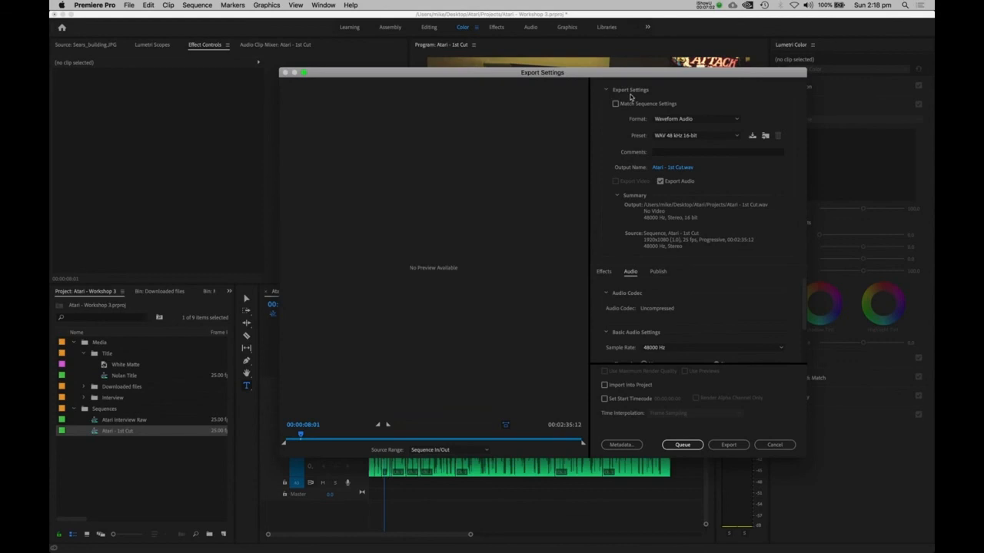
left_click(692, 119)
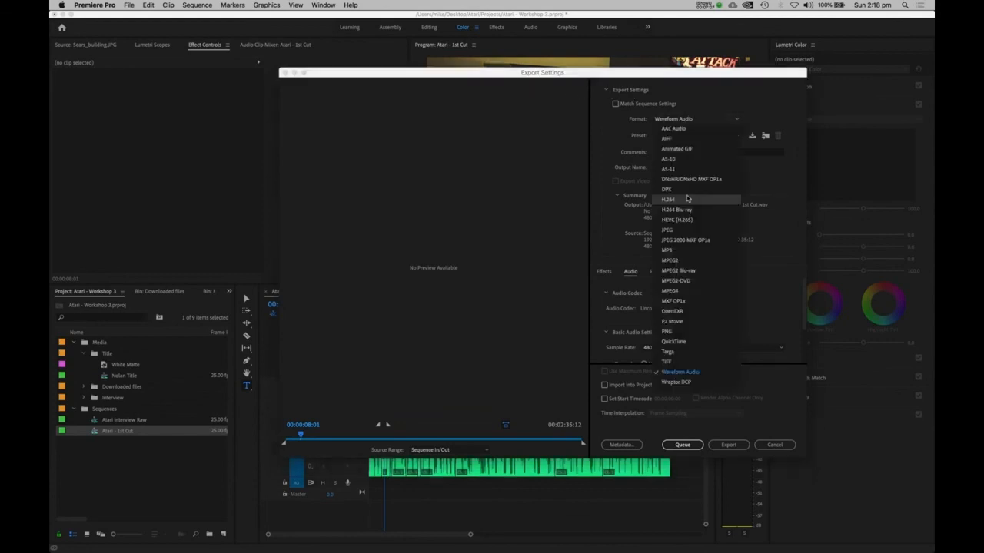
left_click(668, 200)
left_click(721, 136)
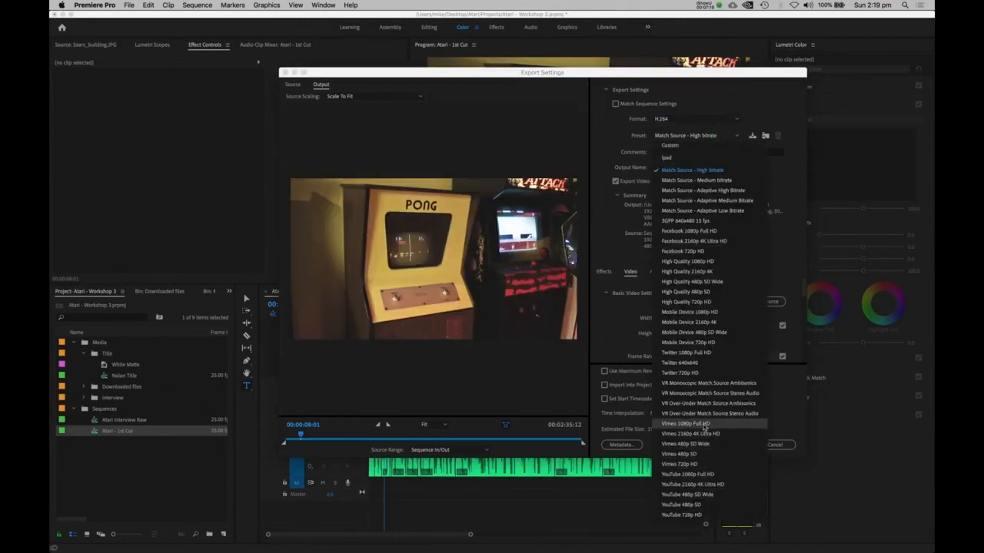
left_click(702, 422)
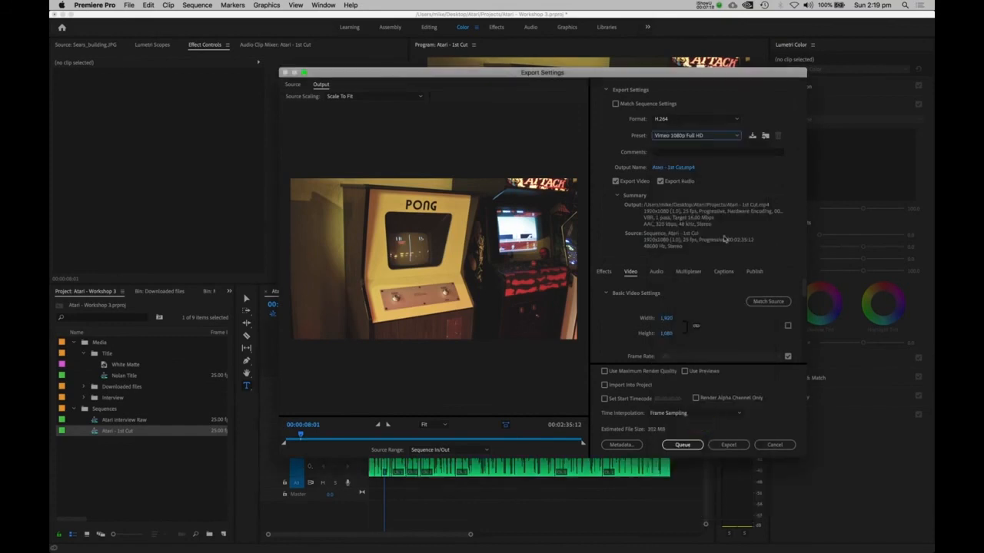
left_click_drag(662, 79, 627, 23)
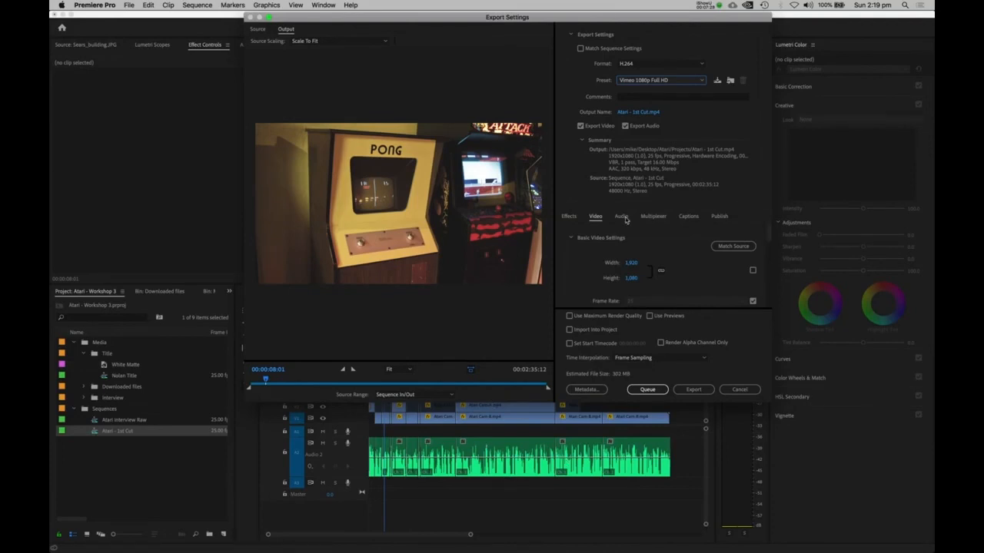
Step: Try the QuickTime export format and browse its presets
left_click(659, 65)
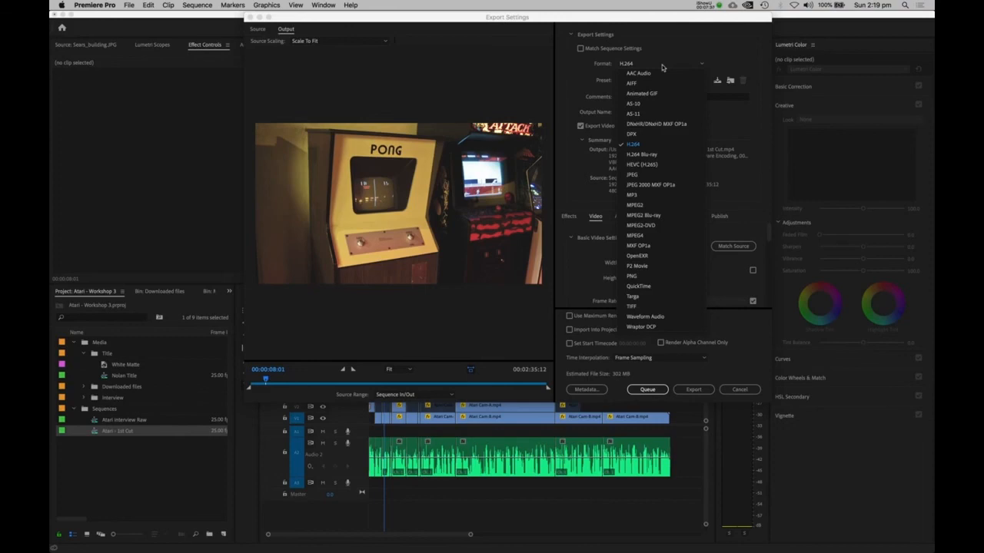
left_click(649, 286)
left_click(680, 80)
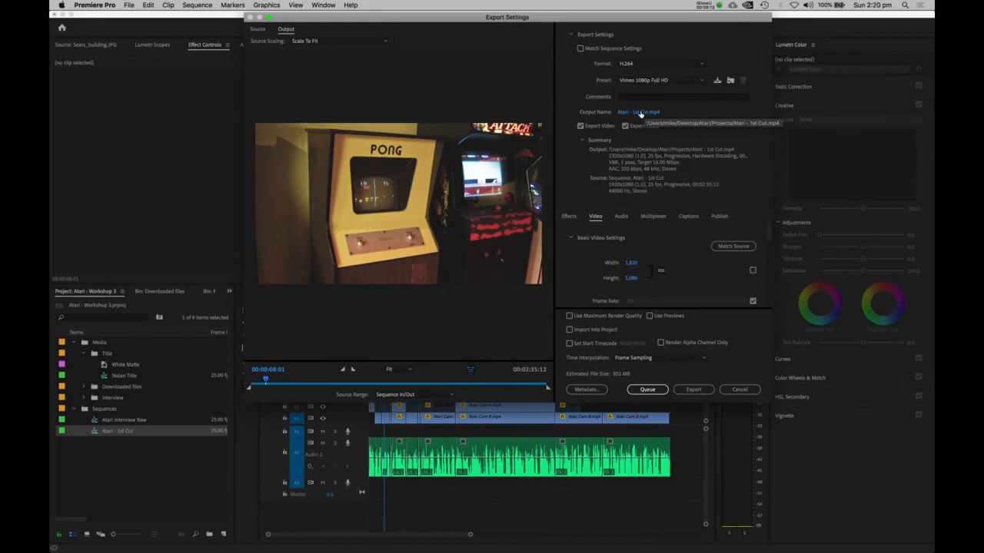
Step: Save the output file Atari - 1st Cut into the Atari project's Renders folder and start the export
left_click(640, 112)
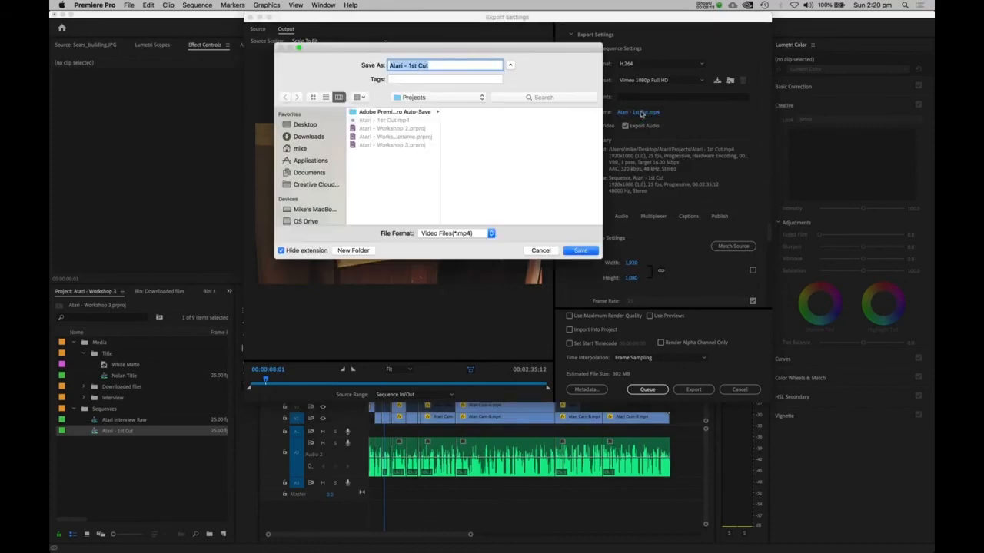
left_click(444, 97)
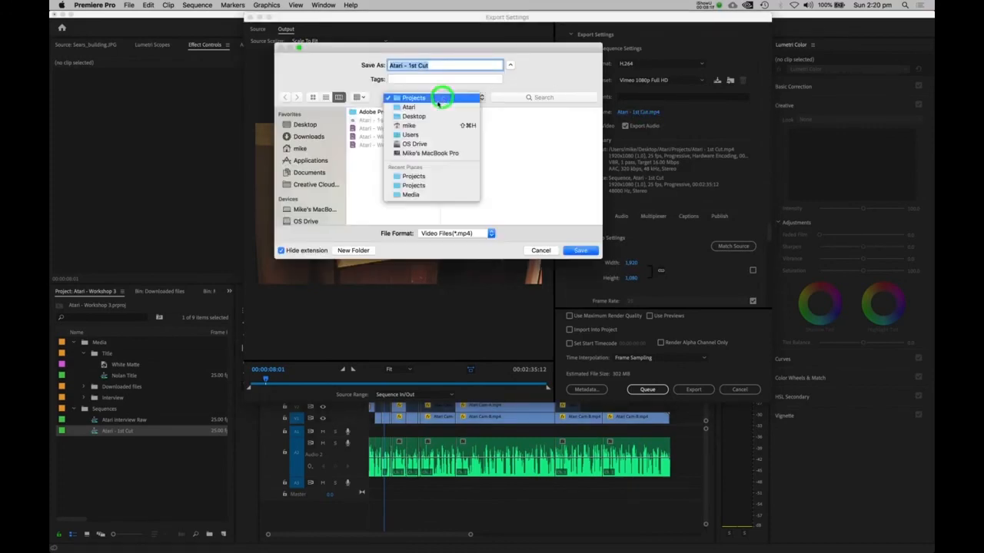
left_click(435, 99)
left_click(461, 127)
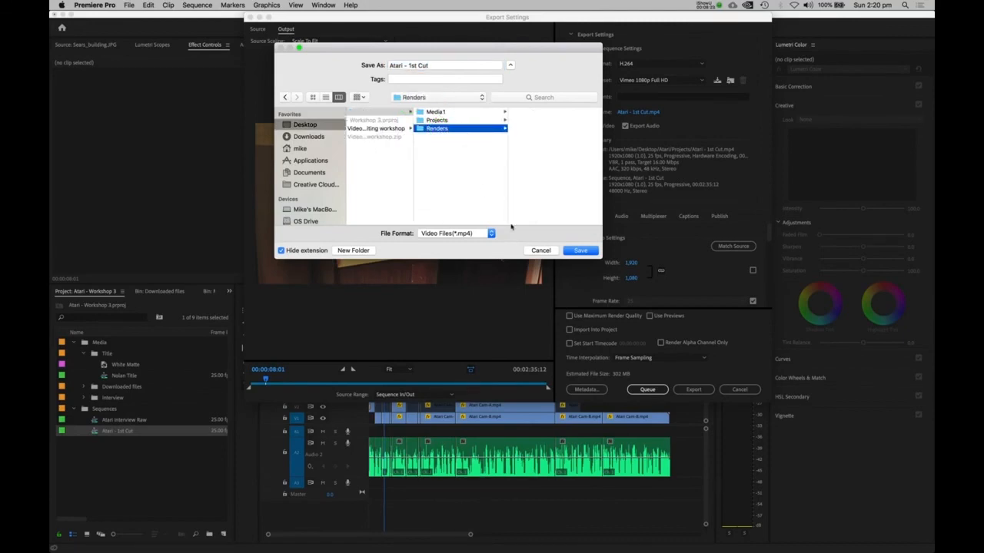
left_click(580, 251)
left_click(694, 390)
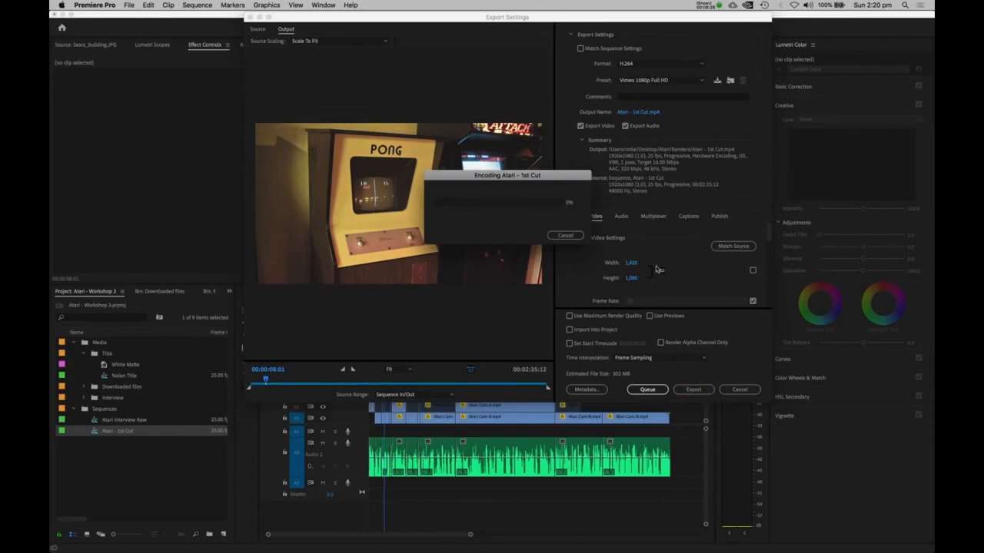